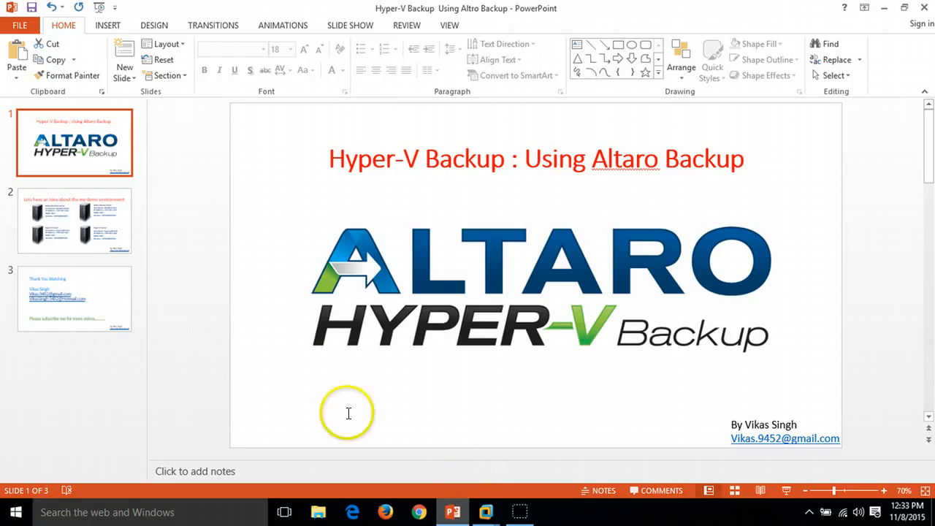
Step: View the demo environment slide of the presentation and switch to VMware Workstation
{"action": "left_click", "coordinate": [102, 219]}
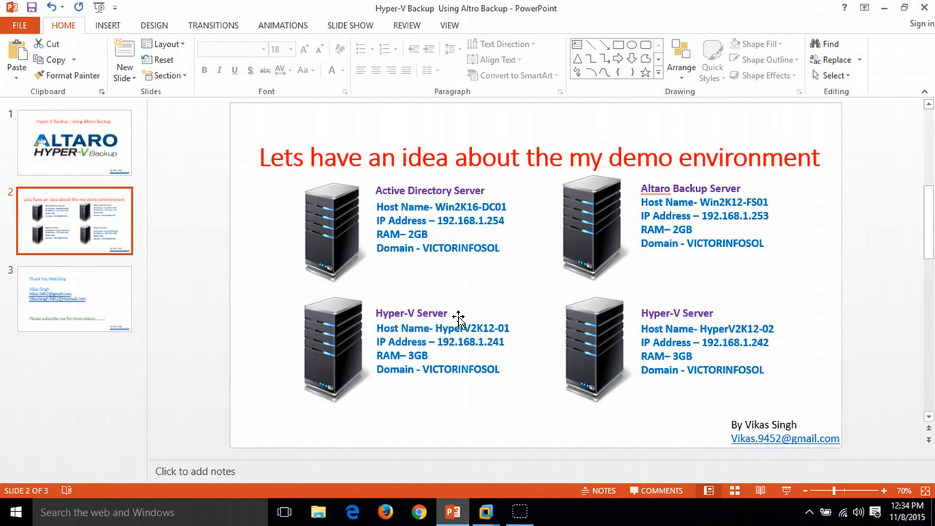
{"action": "left_click", "coordinate": [454, 509]}
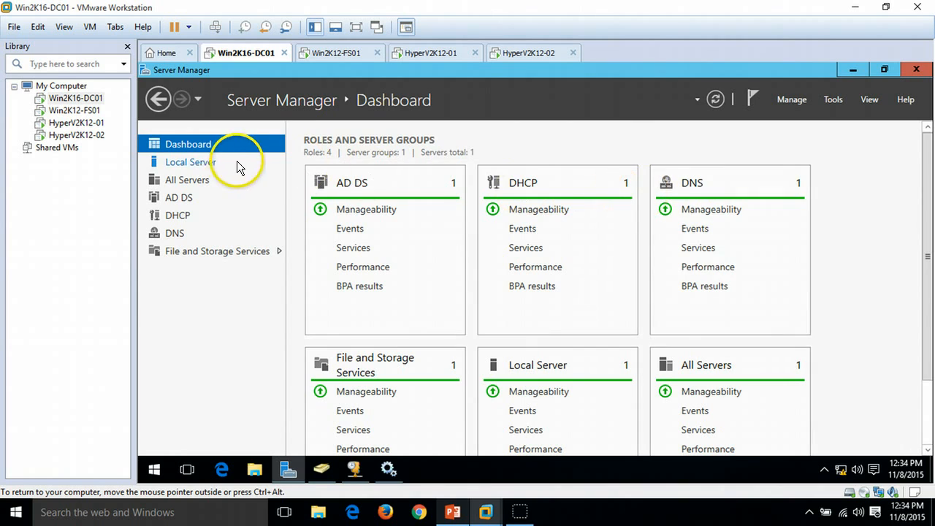
Step: Review the Local Server properties of Win2K12-DC01 and the dashboards of the other server VMs, opening Hyper-V Manager on HyperV2K12-02
{"action": "left_click", "coordinate": [192, 162]}
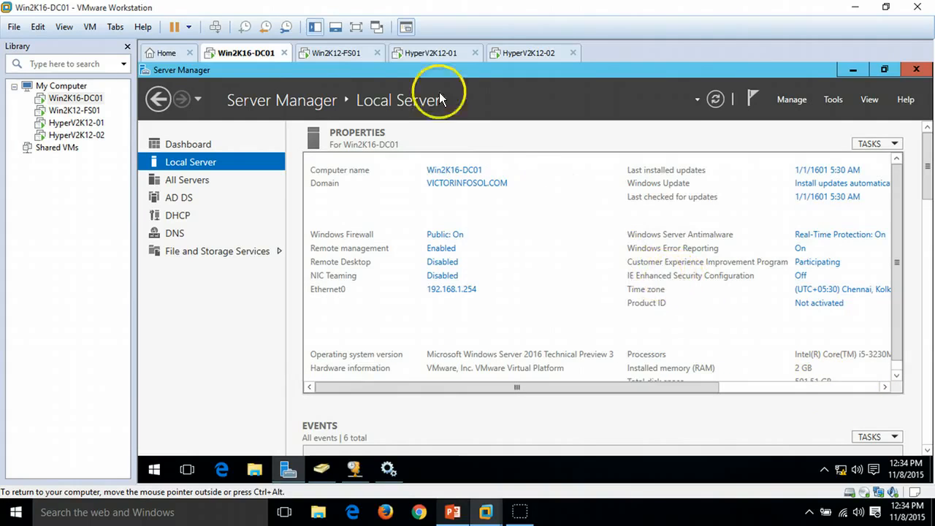
{"action": "left_click", "coordinate": [336, 53]}
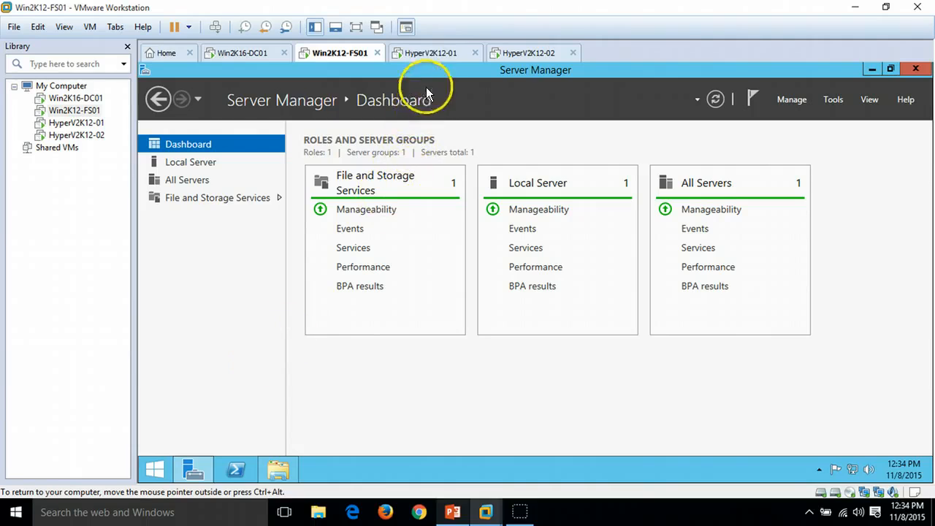
{"action": "left_click", "coordinate": [438, 57]}
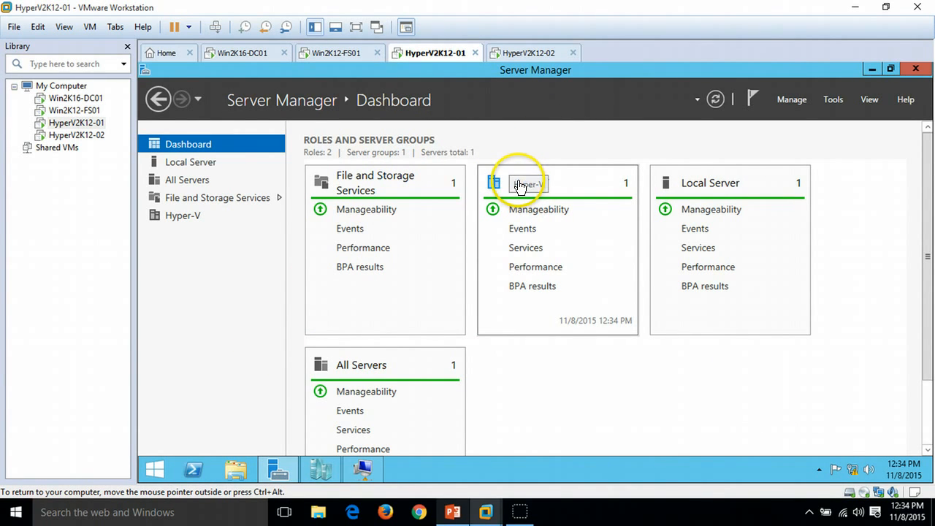
{"action": "left_click", "coordinate": [531, 53]}
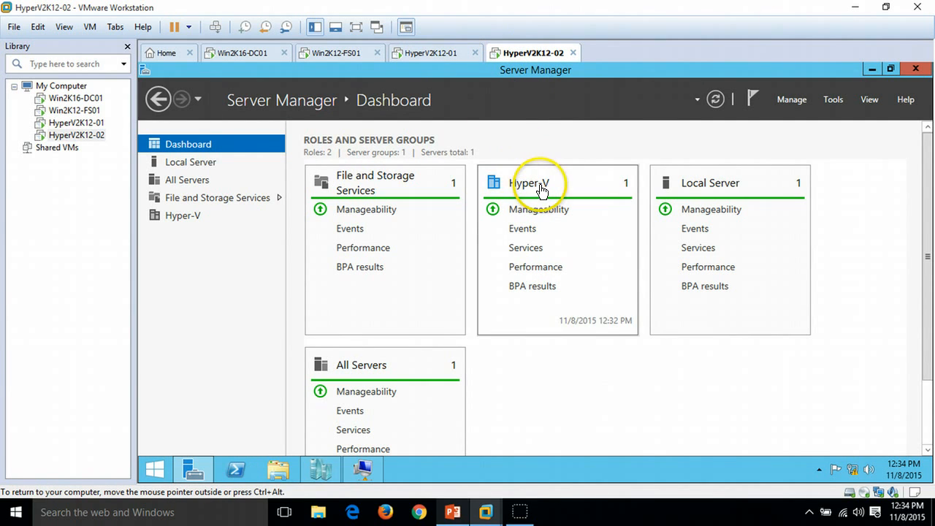
{"action": "left_click", "coordinate": [324, 455]}
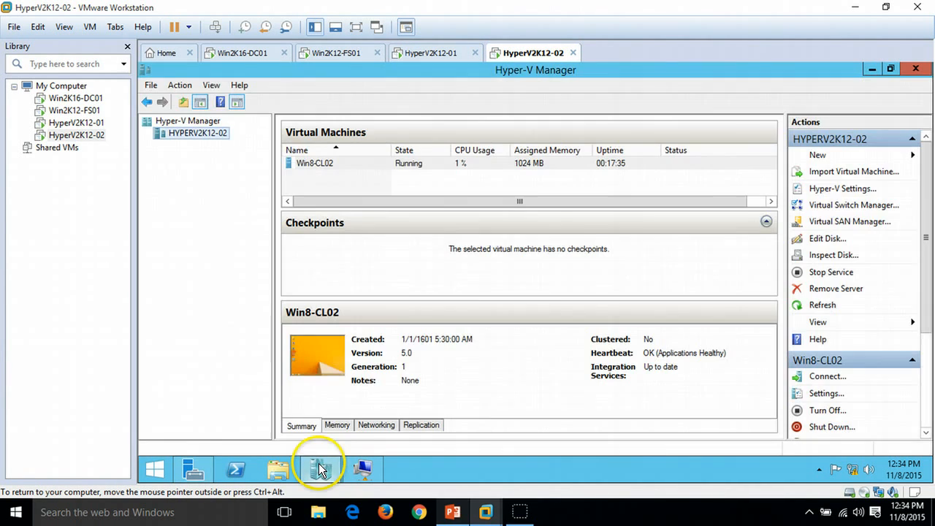
Step: Inspect the Win8-CL02 virtual machine and open console connections to the client VMs on both Hyper-V hosts
{"action": "left_click", "coordinate": [329, 161]}
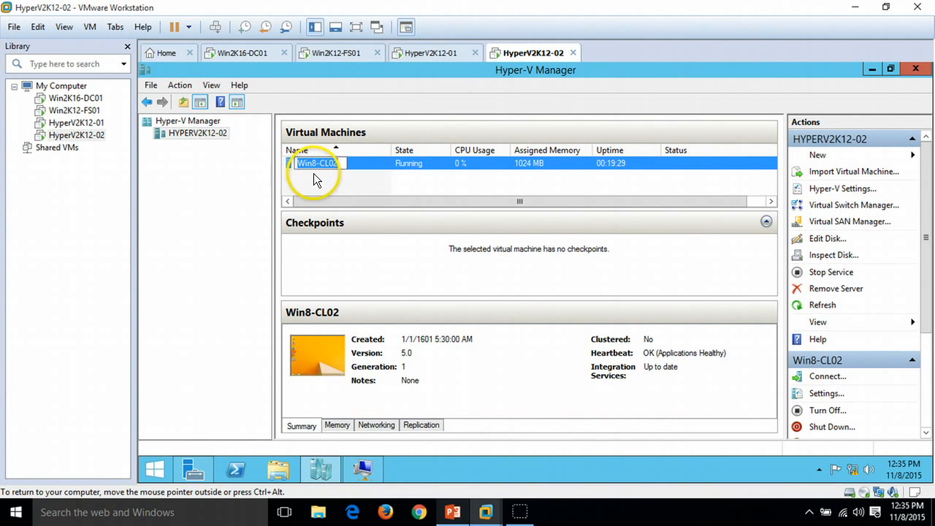
{"action": "left_click", "coordinate": [378, 188]}
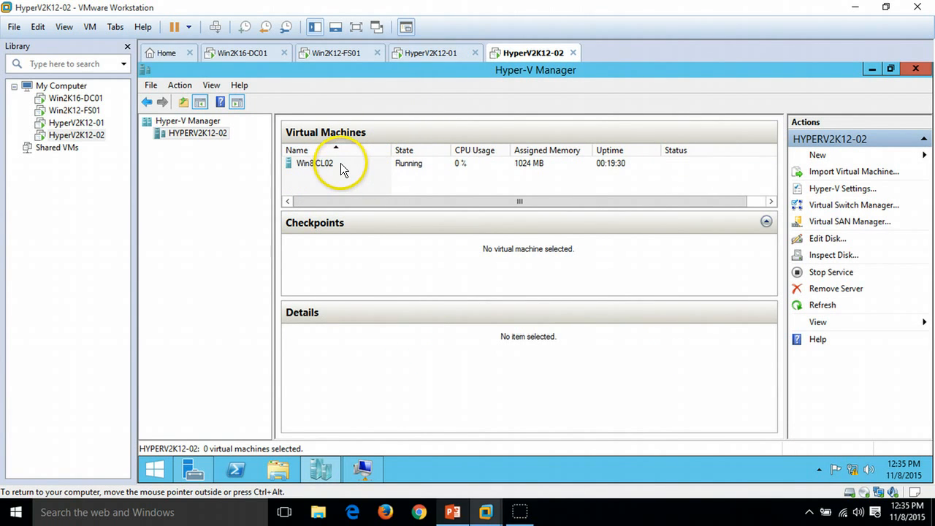
{"action": "left_click", "coordinate": [341, 163]}
{"action": "left_click", "coordinate": [434, 51]}
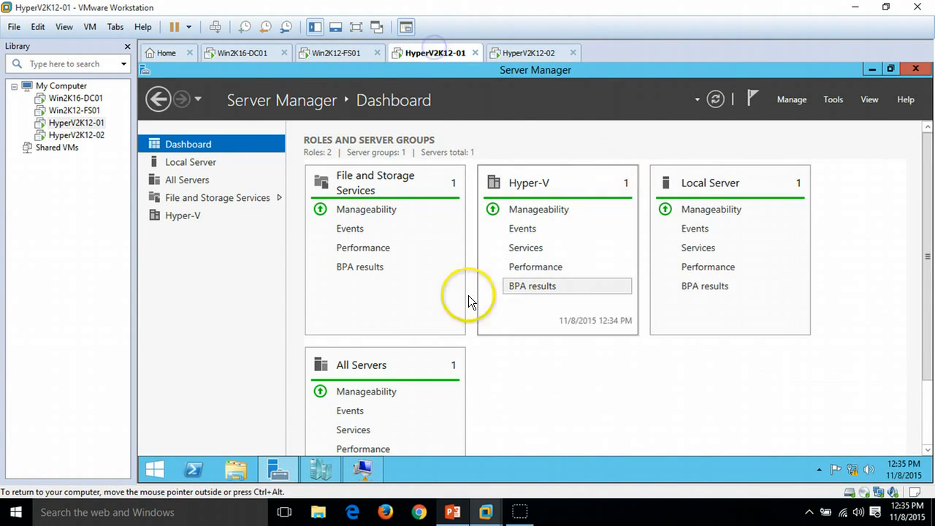
{"action": "left_click", "coordinate": [365, 469]}
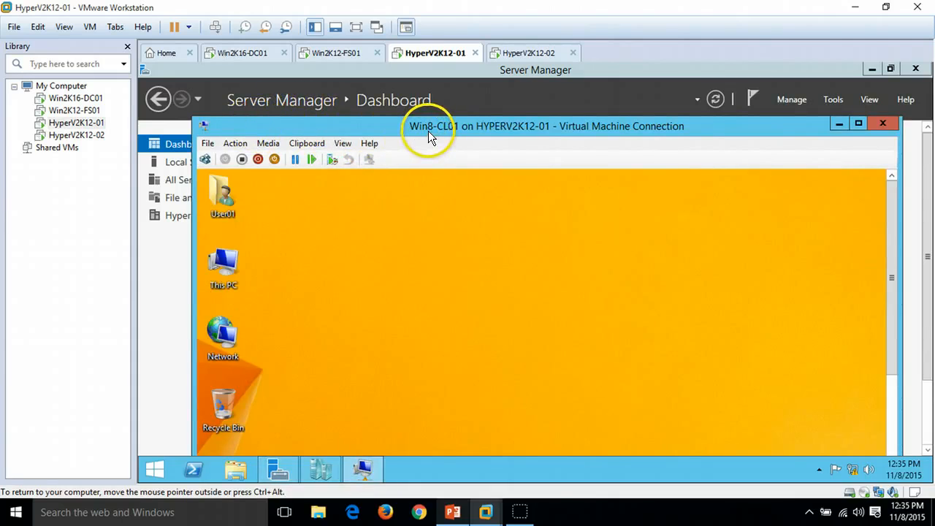
{"action": "left_click", "coordinate": [527, 53]}
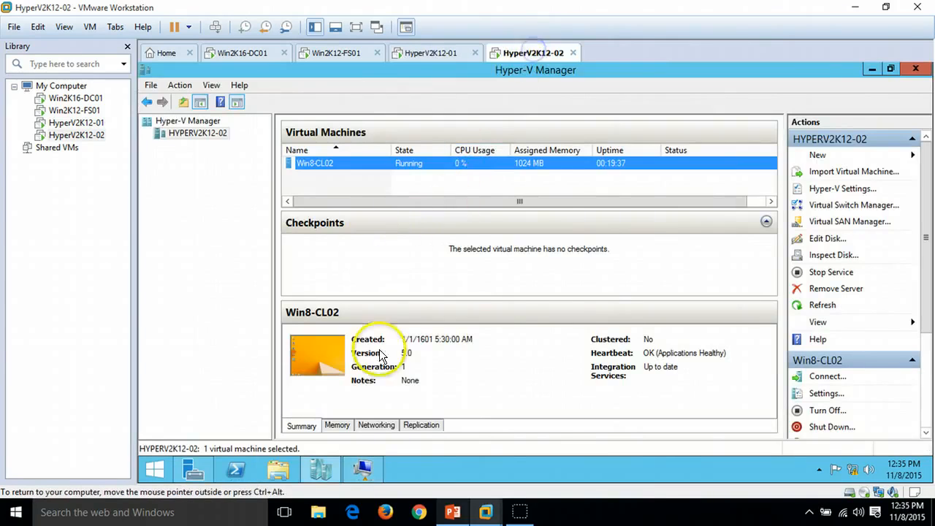
{"action": "left_click", "coordinate": [363, 468]}
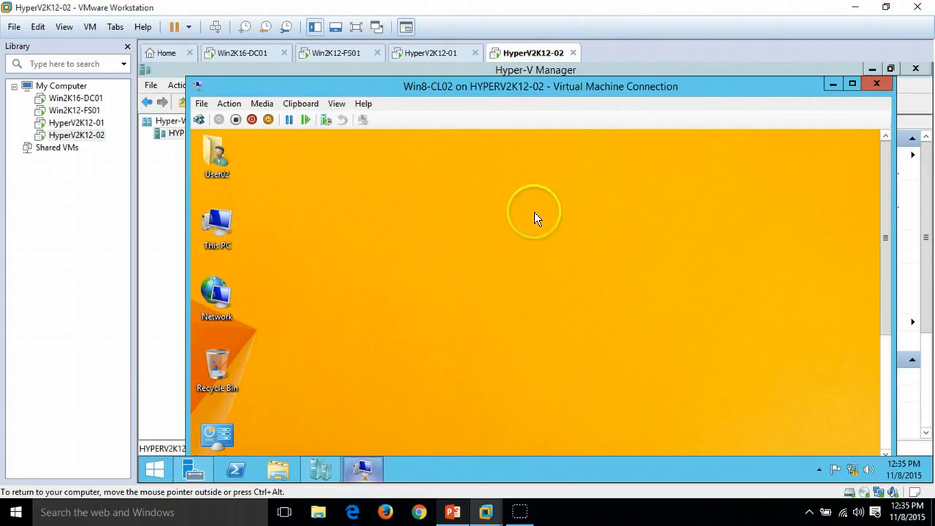
Step: On Win2K12-FS01, browse the Downloads folder to examine the two Altaro setup files
{"action": "left_click", "coordinate": [338, 53]}
{"action": "left_click", "coordinate": [278, 469]}
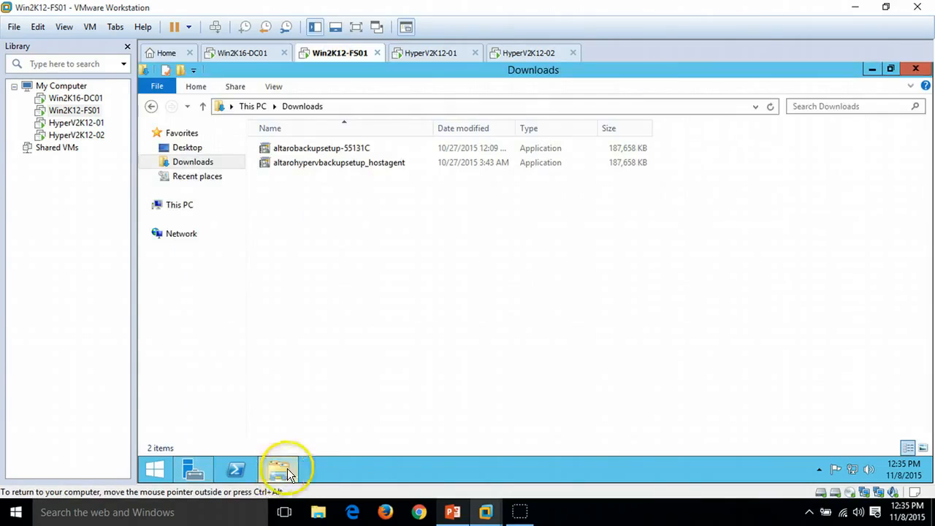
{"action": "left_click", "coordinate": [336, 150]}
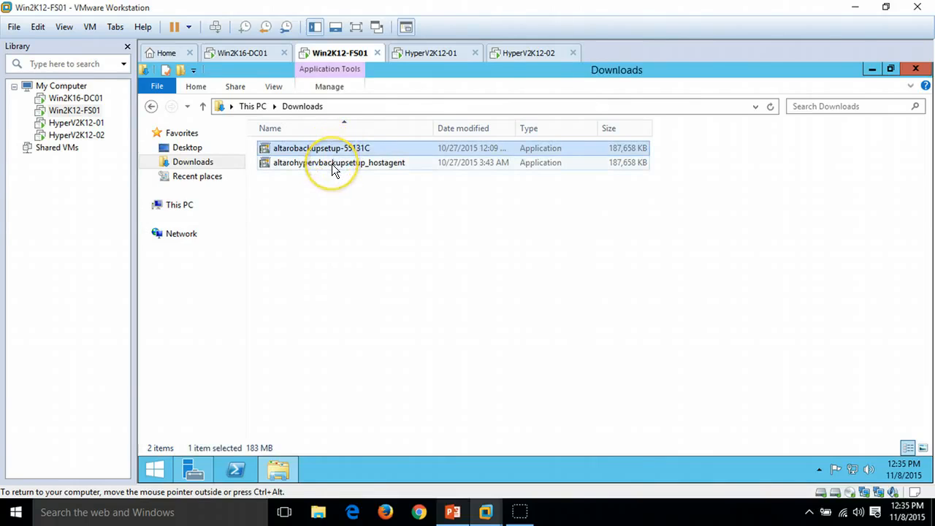
{"action": "left_click", "coordinate": [332, 164]}
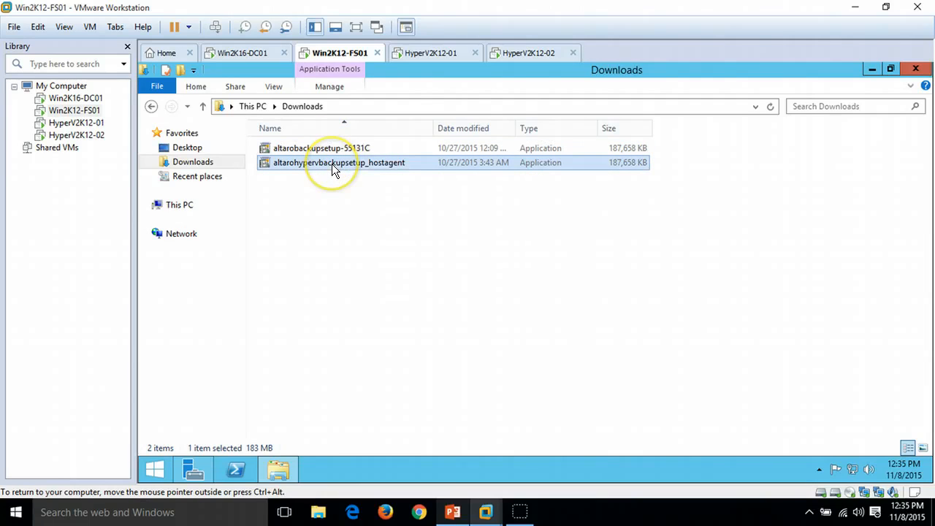
{"action": "left_click", "coordinate": [407, 222]}
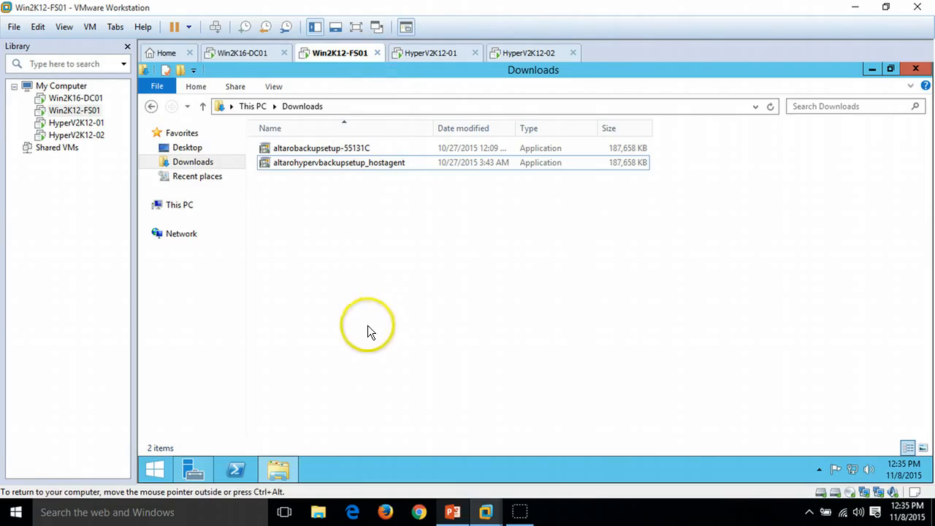
{"action": "left_click", "coordinate": [276, 465]}
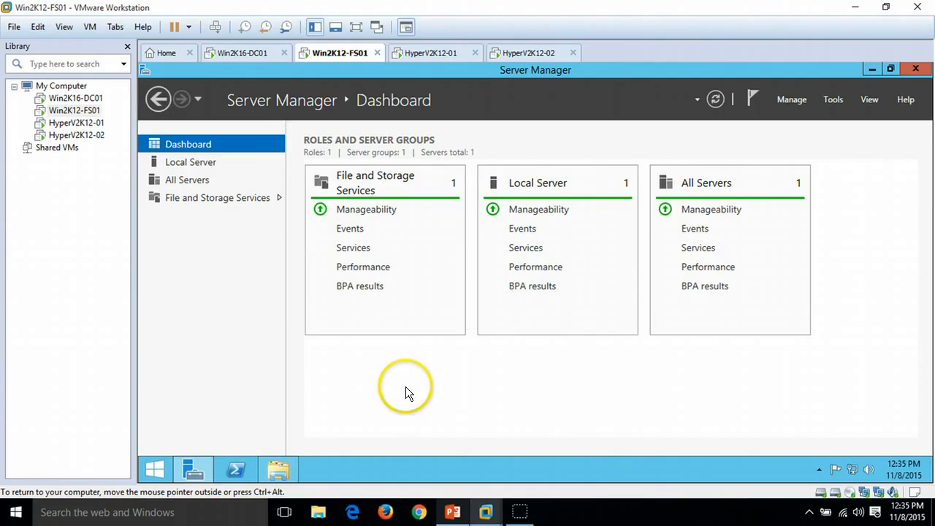
{"action": "left_click", "coordinate": [282, 462]}
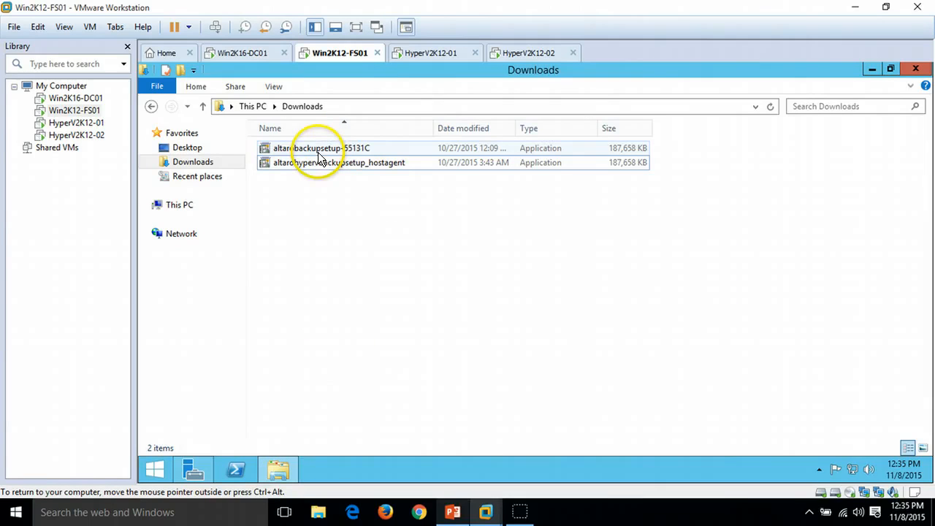
{"action": "left_click", "coordinate": [319, 150]}
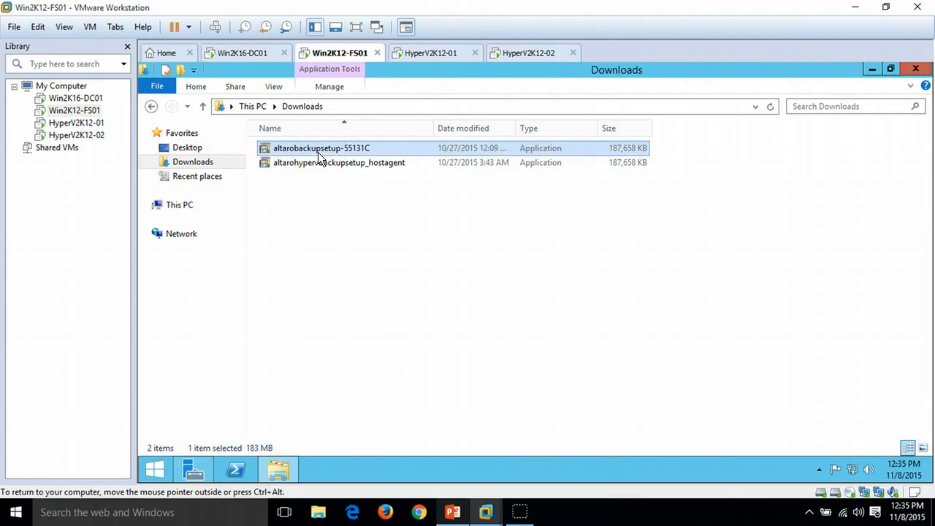
{"action": "left_click", "coordinate": [346, 219]}
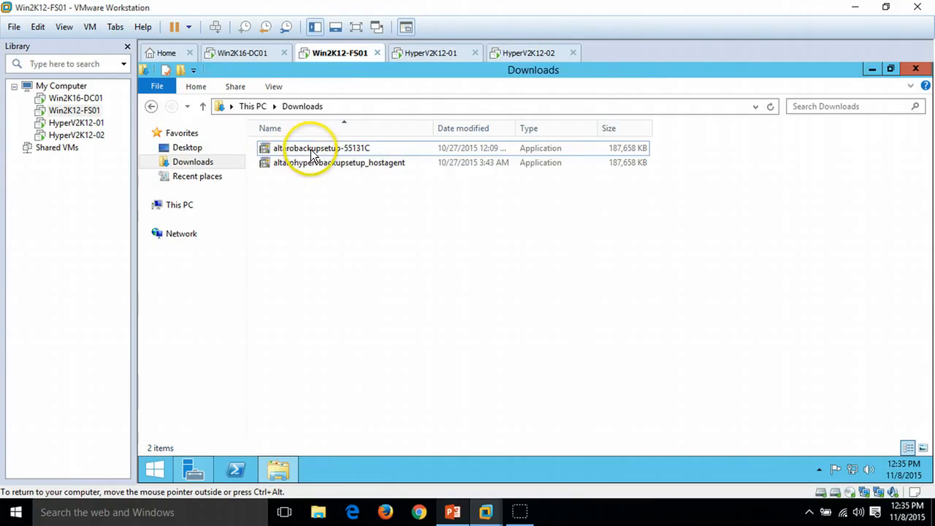
Step: Launch the altarobackupsetup-55131C installer on Win2K12-FS01 and minimise the open windows behind it
{"action": "double_click", "coordinate": [312, 150]}
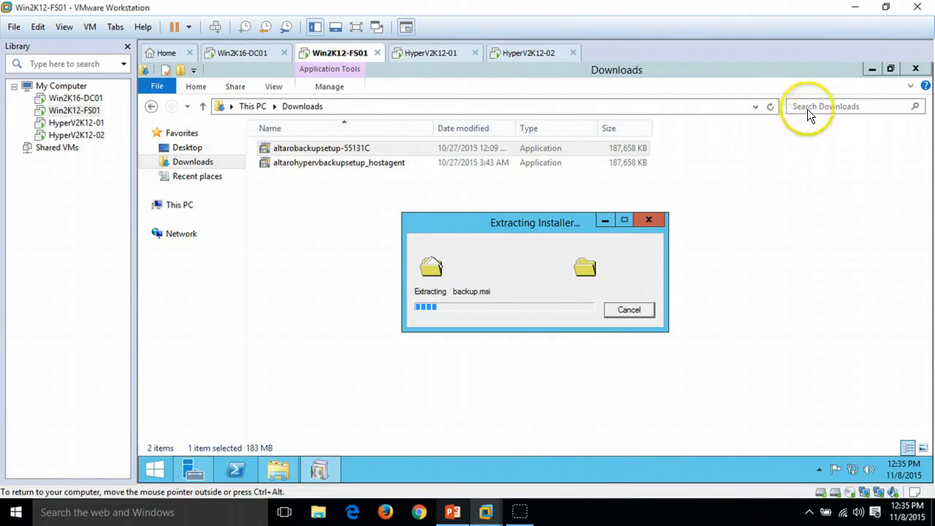
{"action": "left_click", "coordinate": [875, 69]}
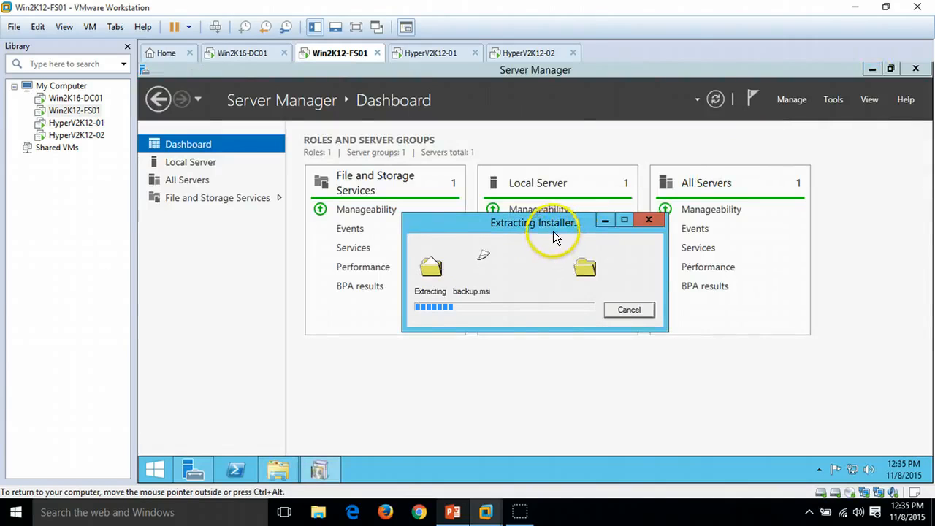
{"action": "left_click", "coordinate": [869, 68]}
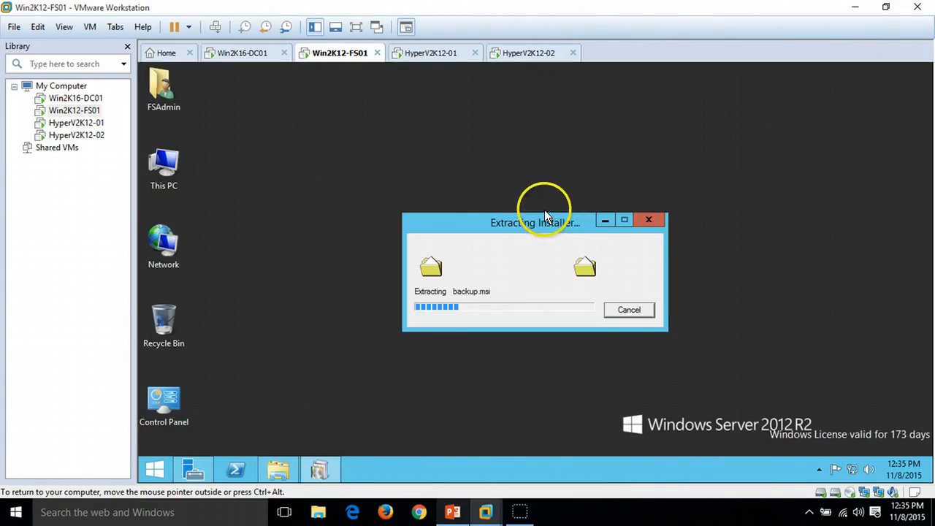
{"action": "left_click_drag", "start_coordinate": [532, 218], "coordinate": [535, 185]}
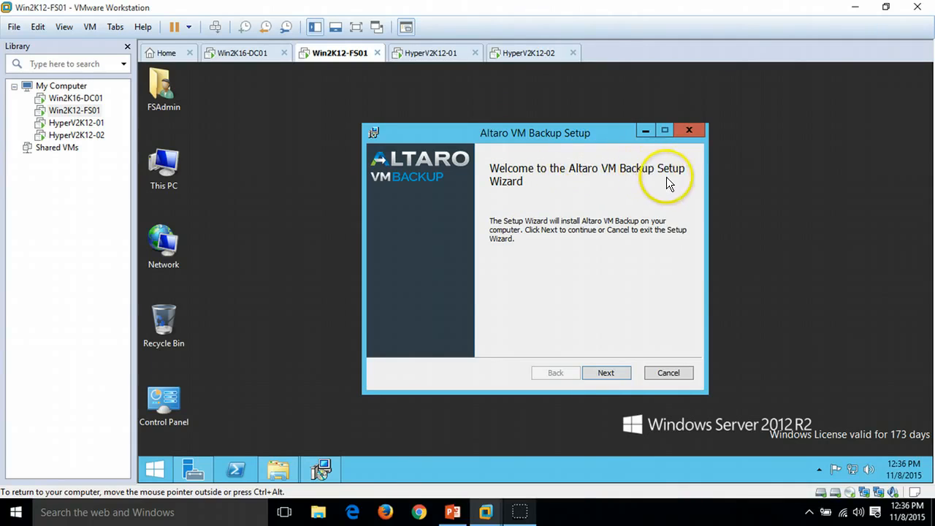
Step: Install Altaro VM Backup, accepting the license agreement and the default folder C:\Program Files\Altaro\Altaro Backup\
{"action": "left_click", "coordinate": [616, 373]}
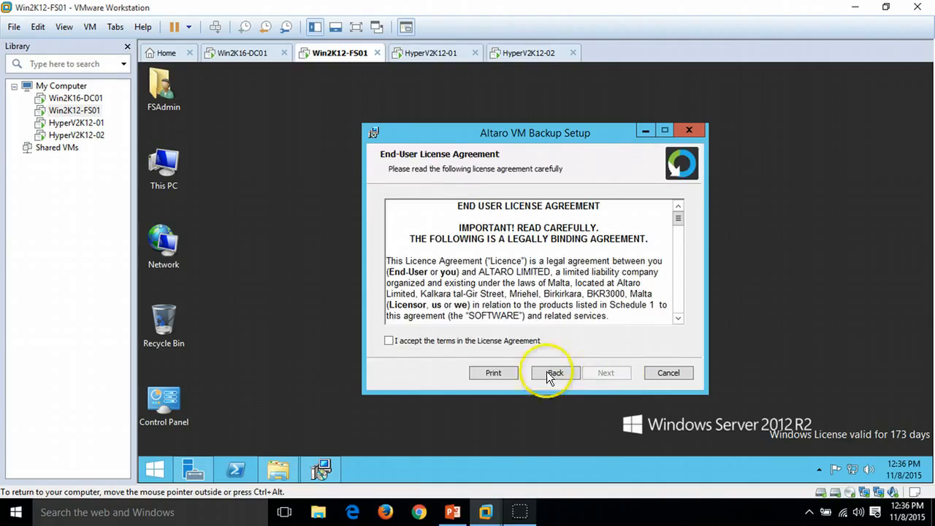
{"action": "left_click", "coordinate": [482, 340]}
{"action": "left_click", "coordinate": [612, 373]}
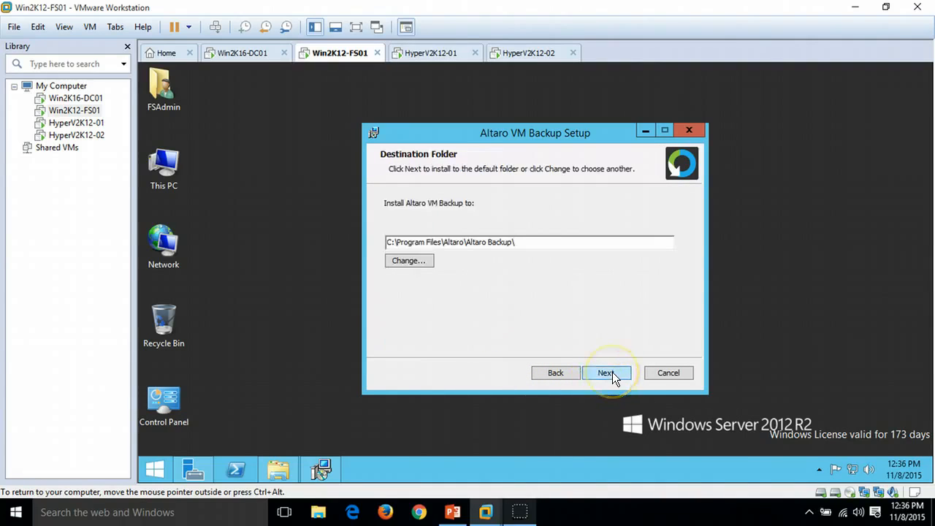
{"action": "left_click", "coordinate": [612, 373]}
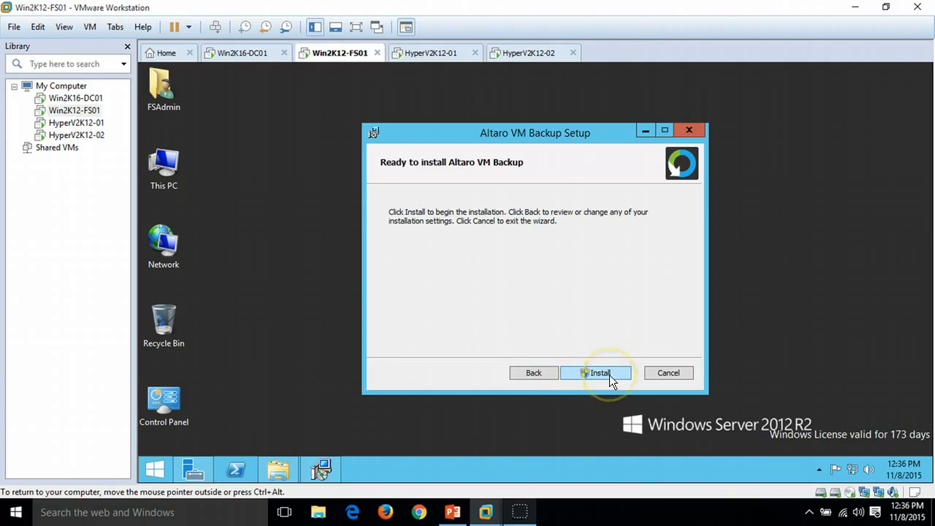
{"action": "left_click", "coordinate": [609, 375]}
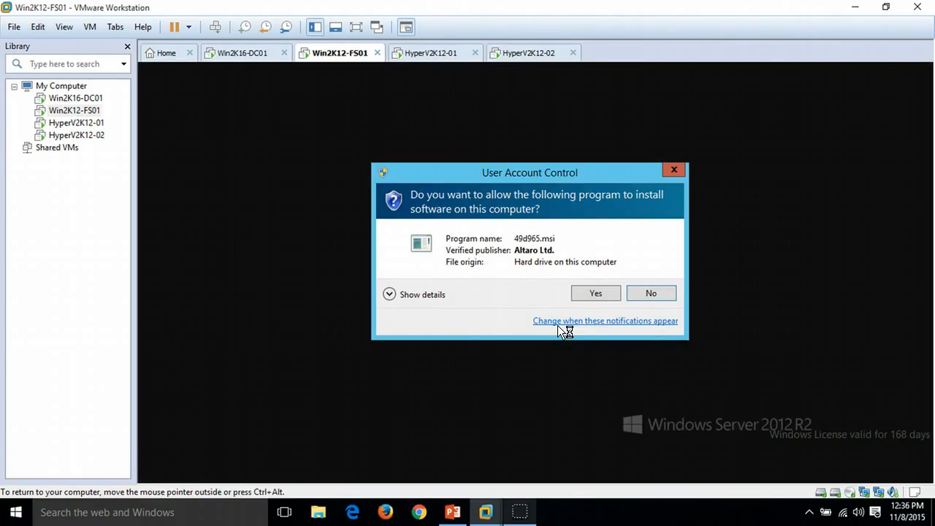
{"action": "left_click", "coordinate": [594, 294]}
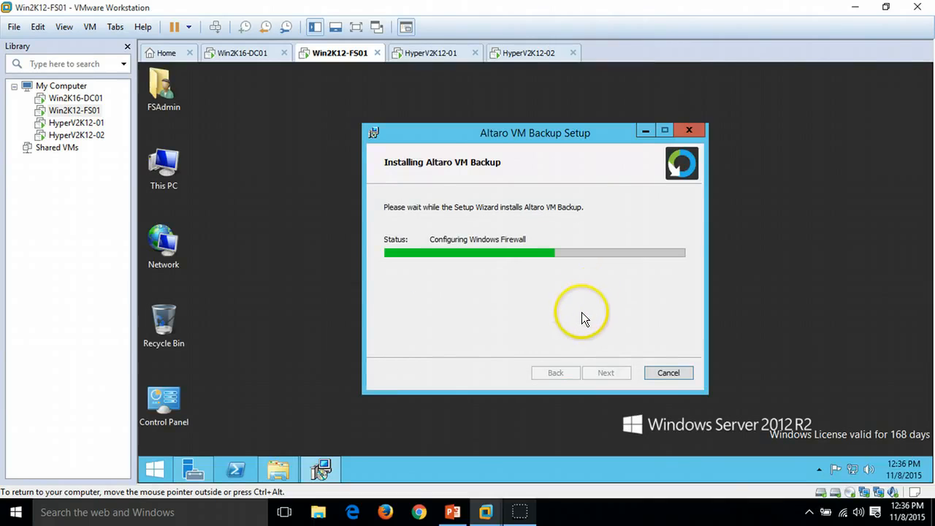
Step: On HyperV2K12-01, minimise the open windows and launch the altarohypervbackupsetup_hostagent installer from the HyperVAdmin Downloads folder
{"action": "left_click", "coordinate": [447, 52]}
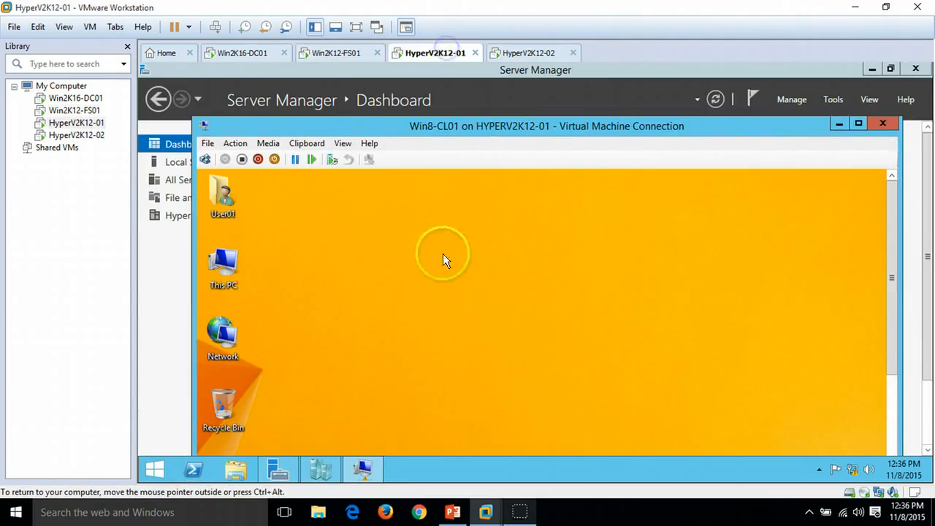
{"action": "left_click", "coordinate": [839, 124]}
{"action": "left_click", "coordinate": [872, 68]}
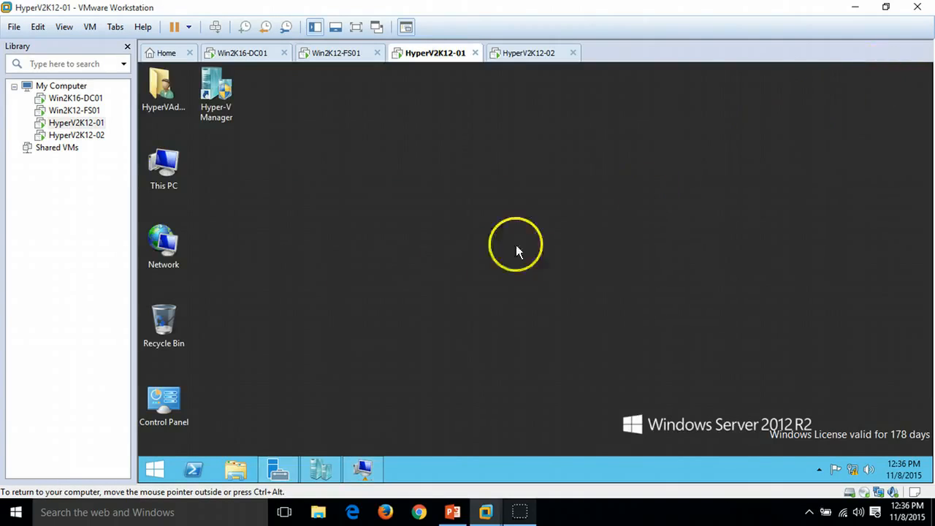
{"action": "double_click", "coordinate": [173, 105]}
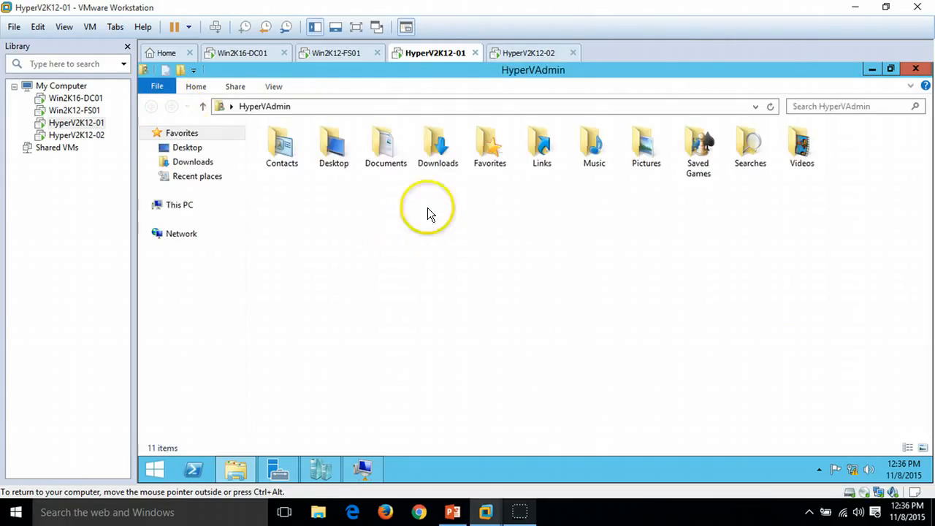
{"action": "left_click", "coordinate": [439, 156]}
{"action": "double_click", "coordinate": [440, 156]}
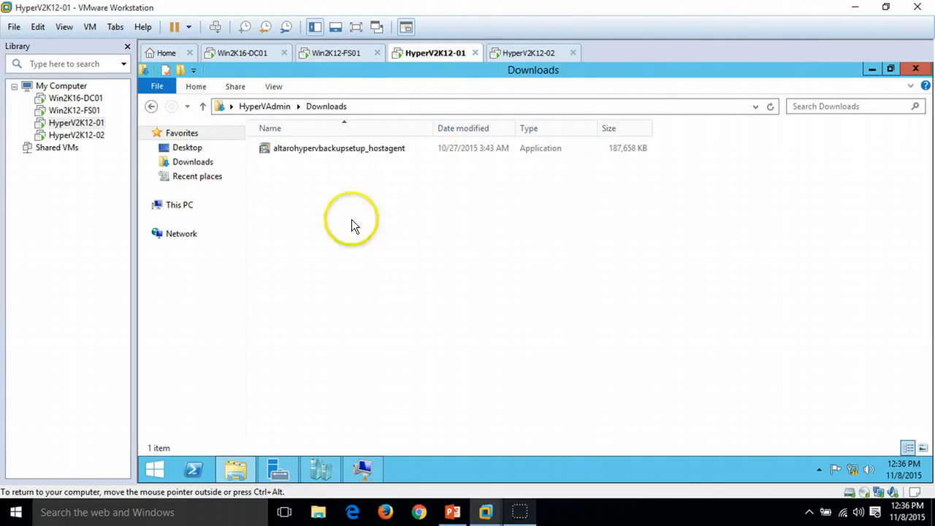
{"action": "left_click", "coordinate": [329, 152]}
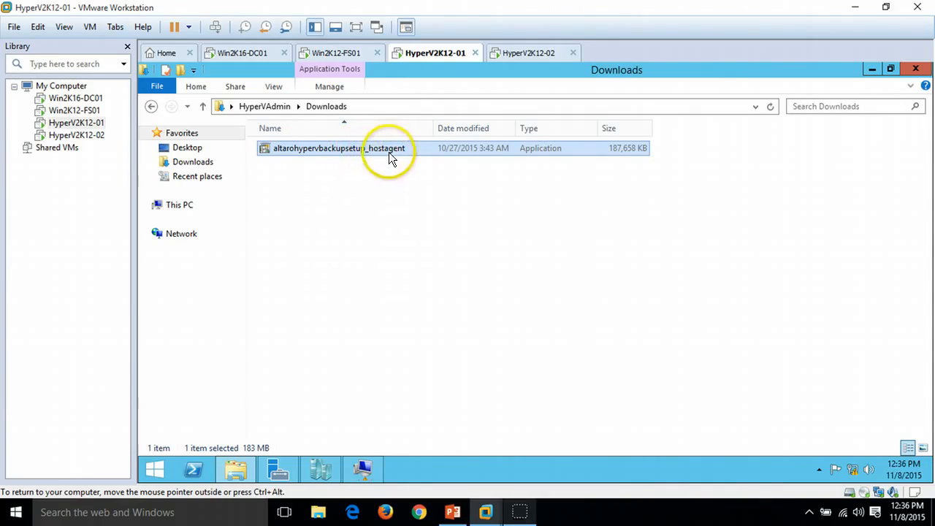
{"action": "double_click", "coordinate": [408, 154]}
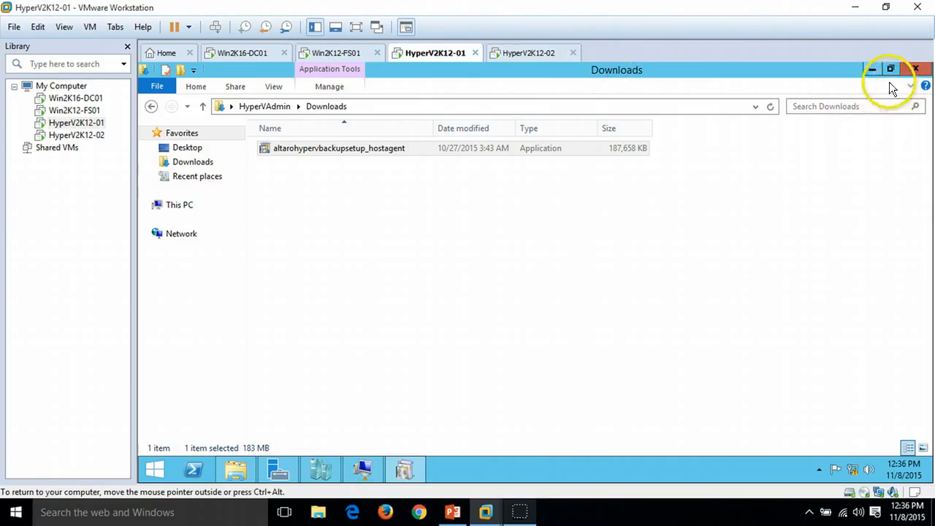
Step: On HyperV2K12-02, minimise the open windows, launch the altarohypervbackupsetup_hostagent installer from Downloads, and close File Explorer
{"action": "left_click", "coordinate": [516, 52]}
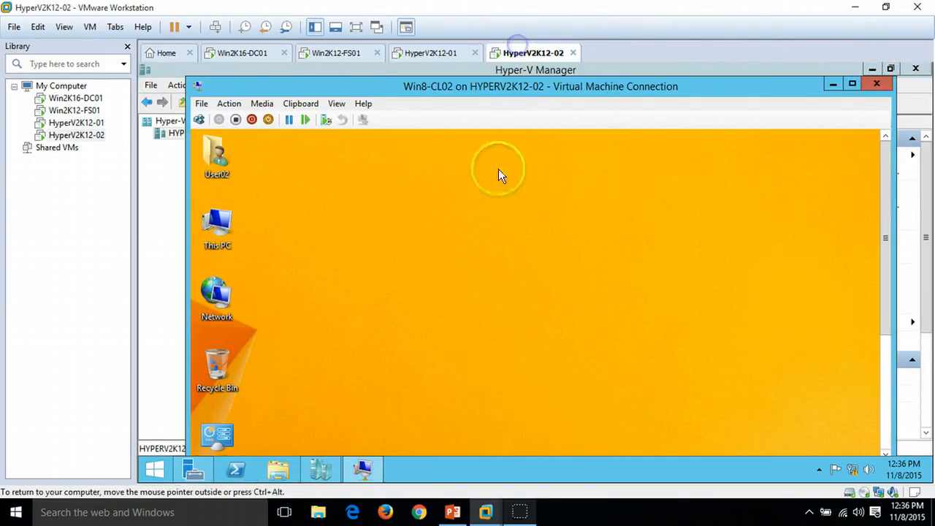
{"action": "left_click", "coordinate": [829, 85]}
{"action": "left_click", "coordinate": [871, 69]}
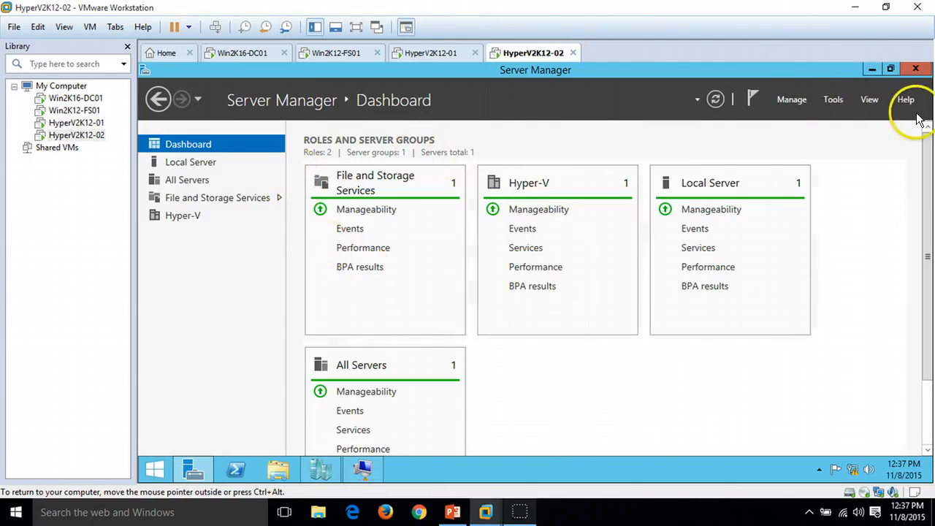
{"action": "left_click", "coordinate": [873, 71]}
{"action": "left_click", "coordinate": [165, 85]}
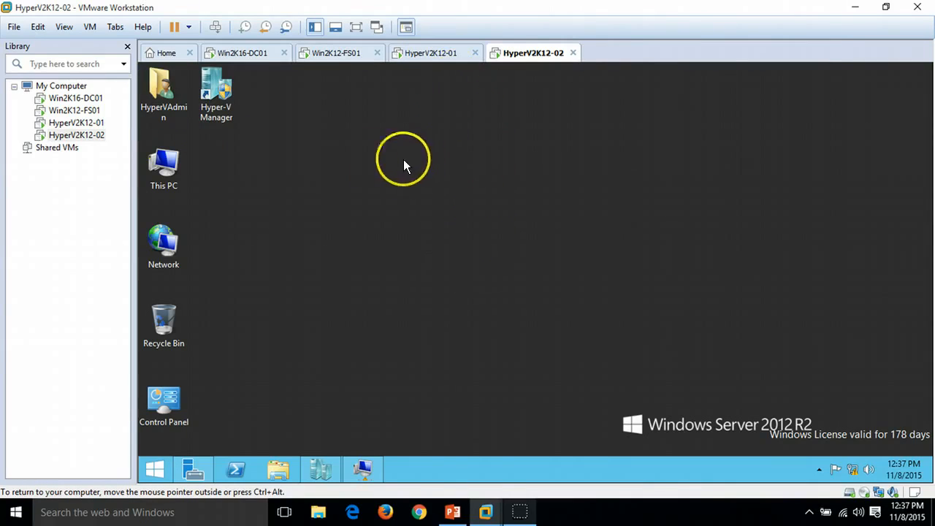
{"action": "double_click", "coordinate": [176, 91]}
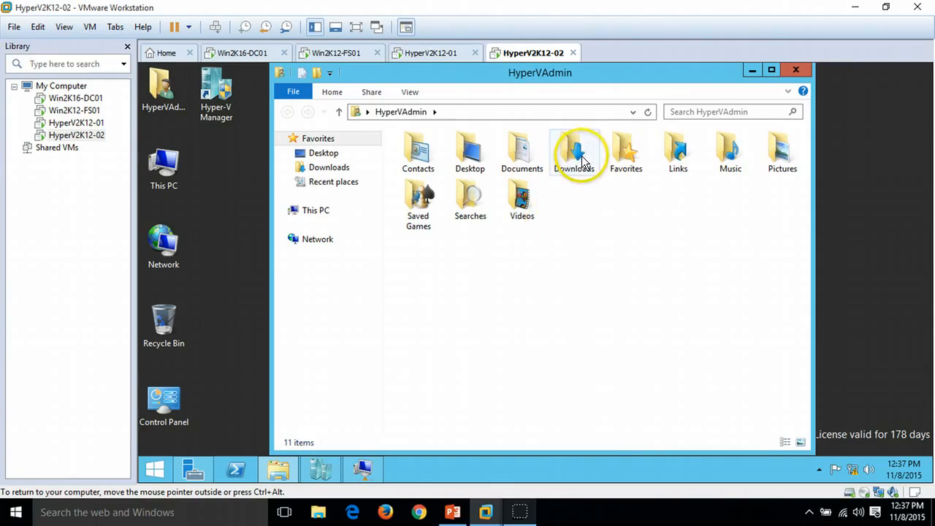
{"action": "double_click", "coordinate": [577, 157]}
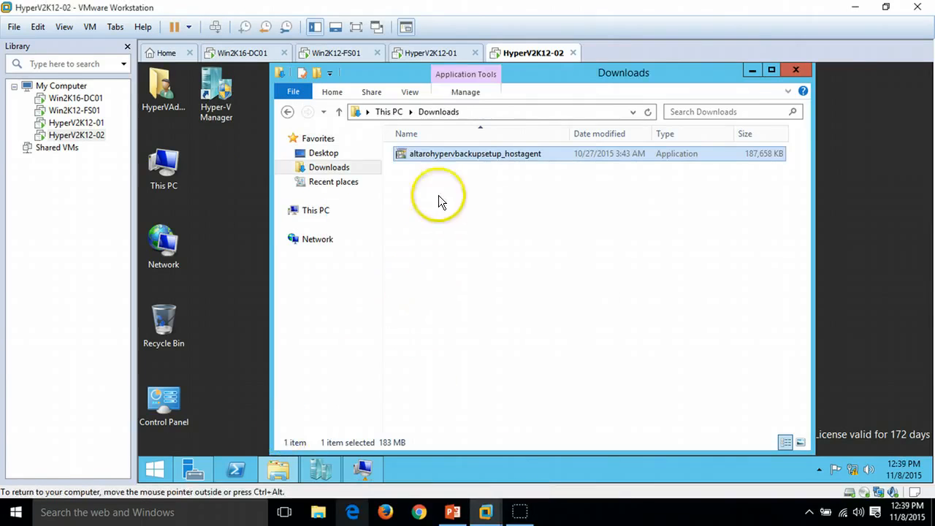
{"action": "double_click", "coordinate": [436, 155]}
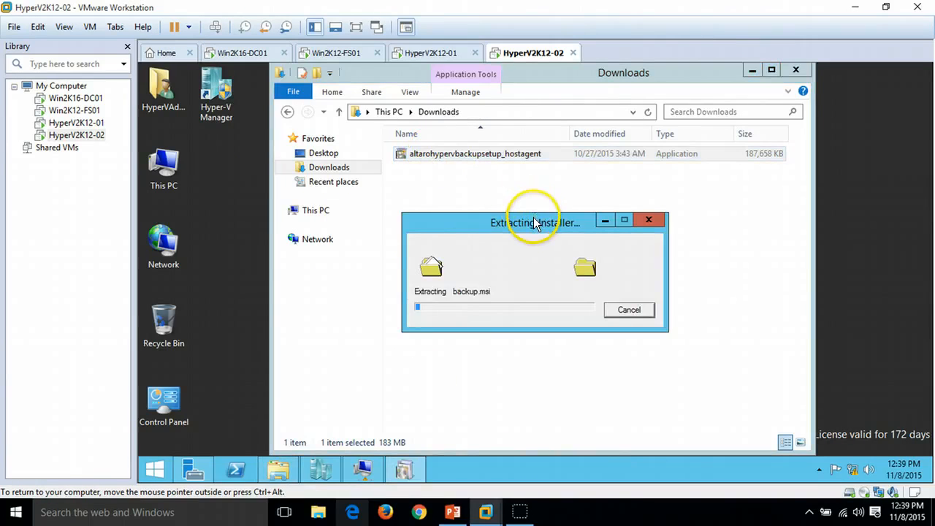
{"action": "left_click", "coordinate": [752, 70]}
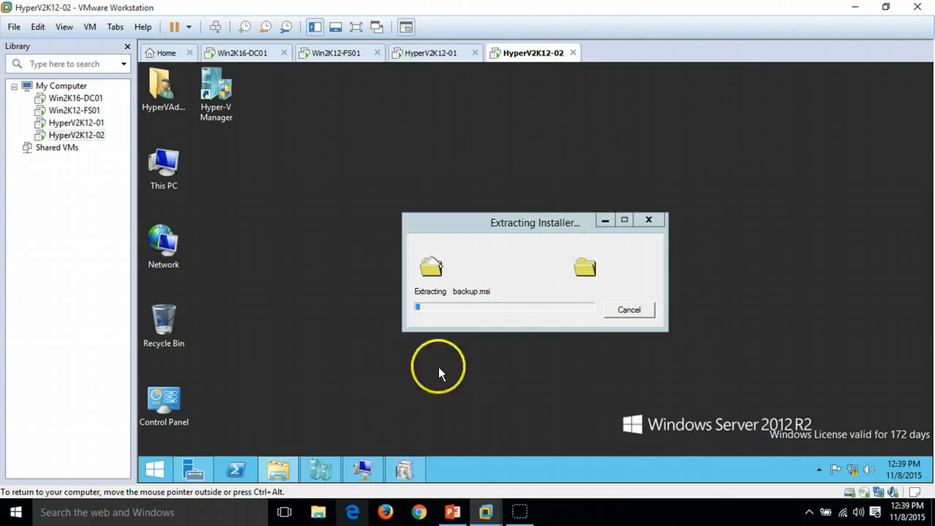
{"action": "right_click", "coordinate": [281, 472]}
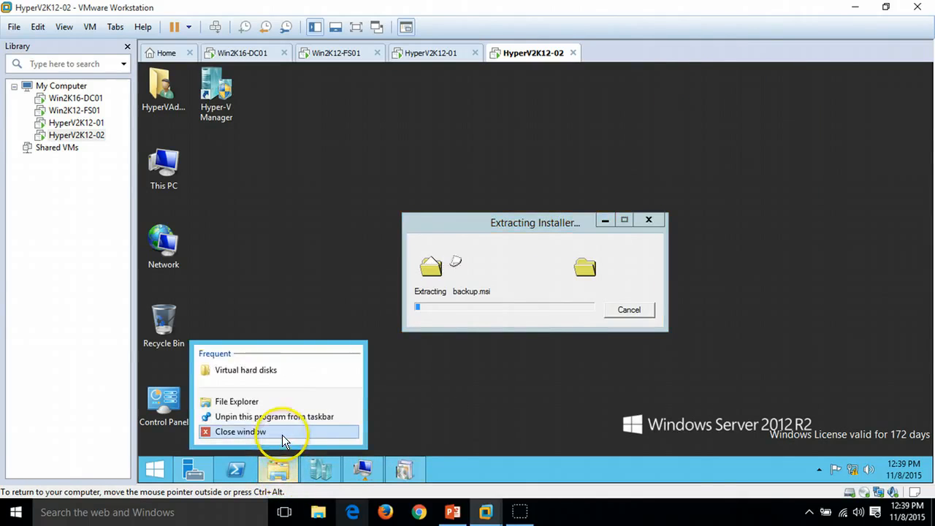
{"action": "left_click", "coordinate": [282, 435]}
Step: On Win2K12-FS01, finish the Altaro VM Backup setup with Launch Management Console enabled
{"action": "left_click", "coordinate": [428, 53]}
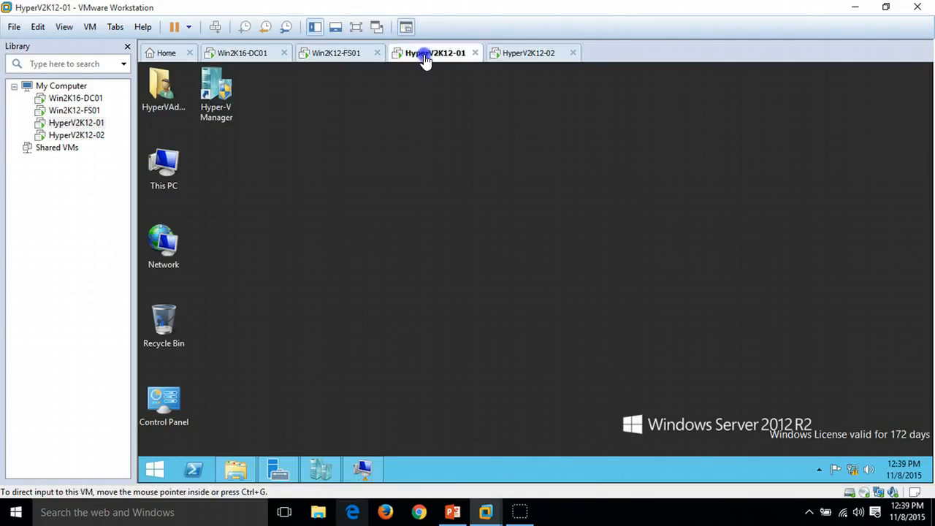
{"action": "left_click", "coordinate": [338, 52]}
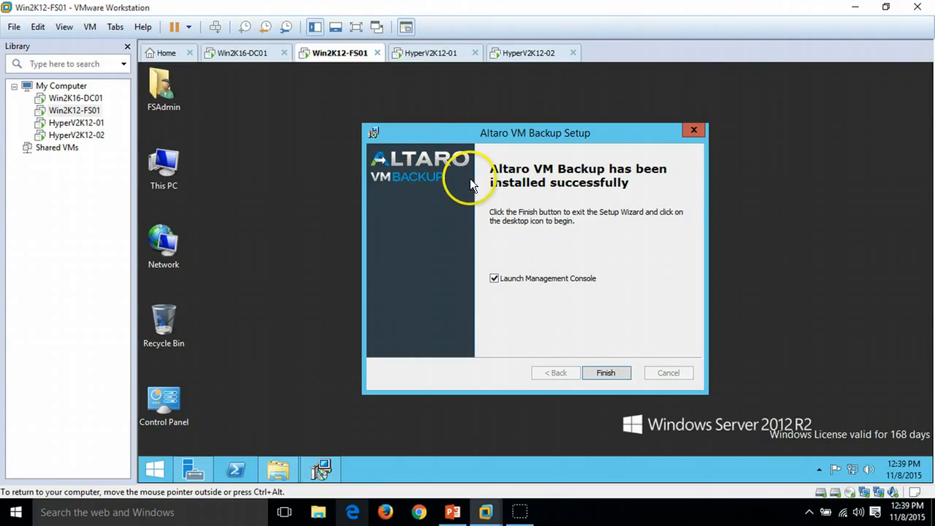
{"action": "left_click", "coordinate": [316, 75]}
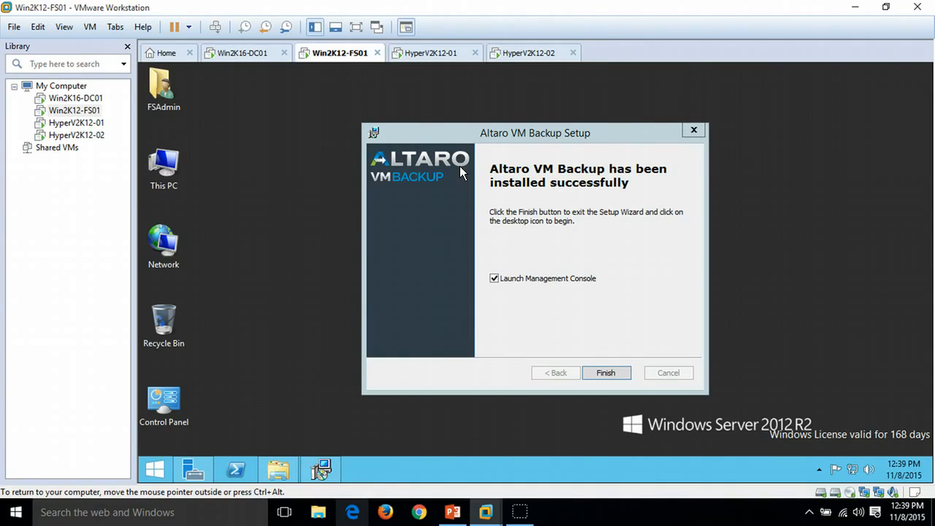
{"action": "left_click", "coordinate": [548, 259]}
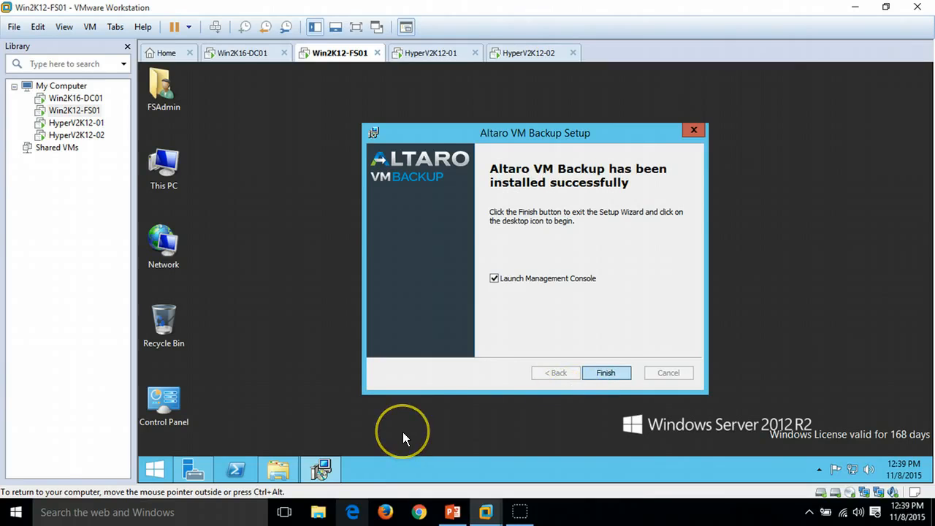
{"action": "left_click", "coordinate": [618, 373]}
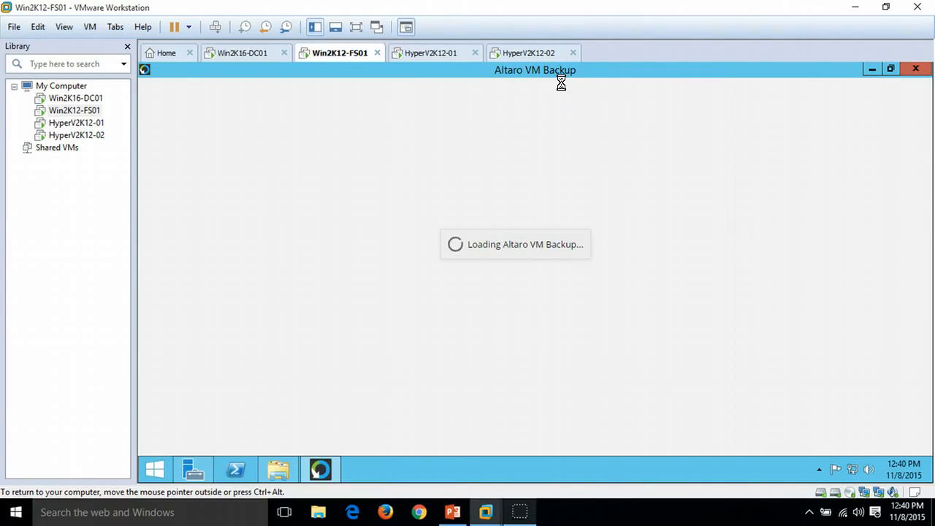
Step: Check the installer progress on both Hyper-V hosts and return to Win2K12-FS01
{"action": "left_click", "coordinate": [529, 142]}
{"action": "left_click", "coordinate": [466, 54]}
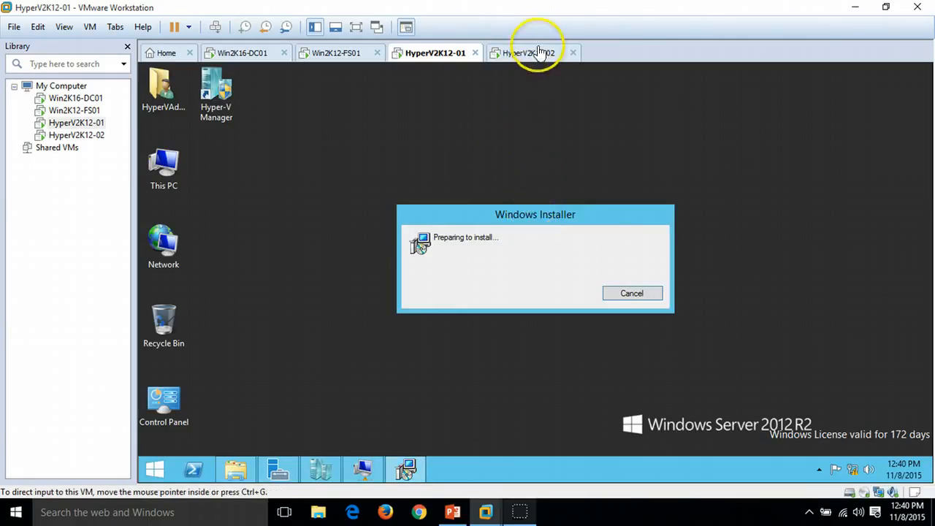
{"action": "left_click", "coordinate": [539, 52]}
{"action": "left_click", "coordinate": [446, 54]}
{"action": "left_click", "coordinate": [366, 55]}
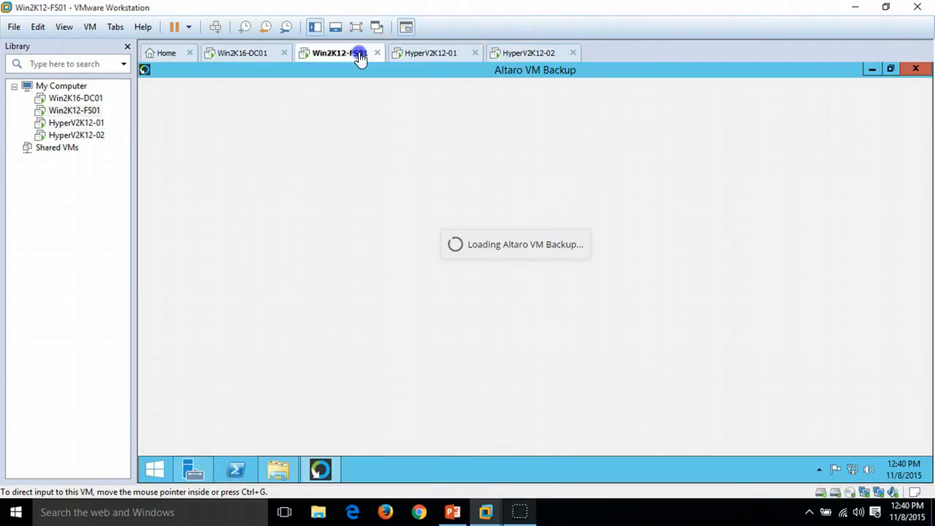
{"action": "left_click", "coordinate": [502, 292]}
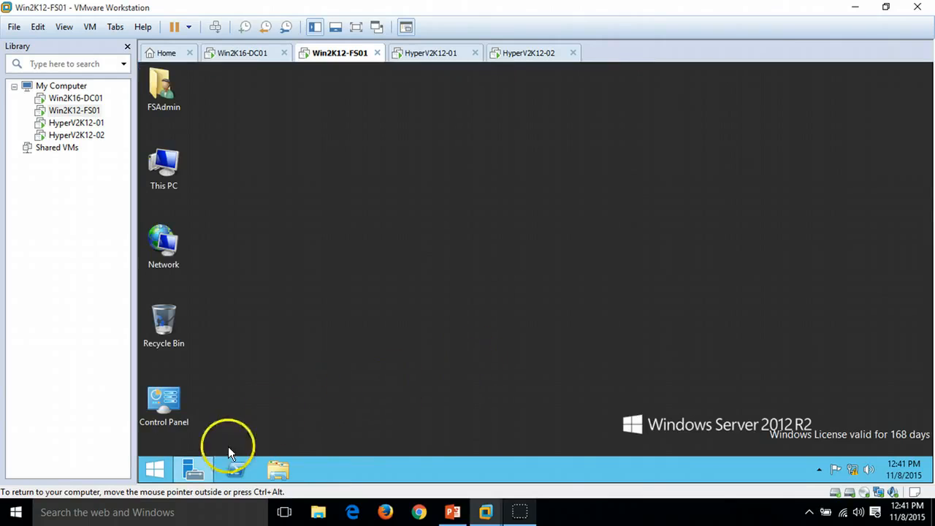
Step: Restart Win2K12-FS01 from the power settings, choosing Other (Unplanned) as the shutdown reason
{"action": "left_click", "coordinate": [190, 467]}
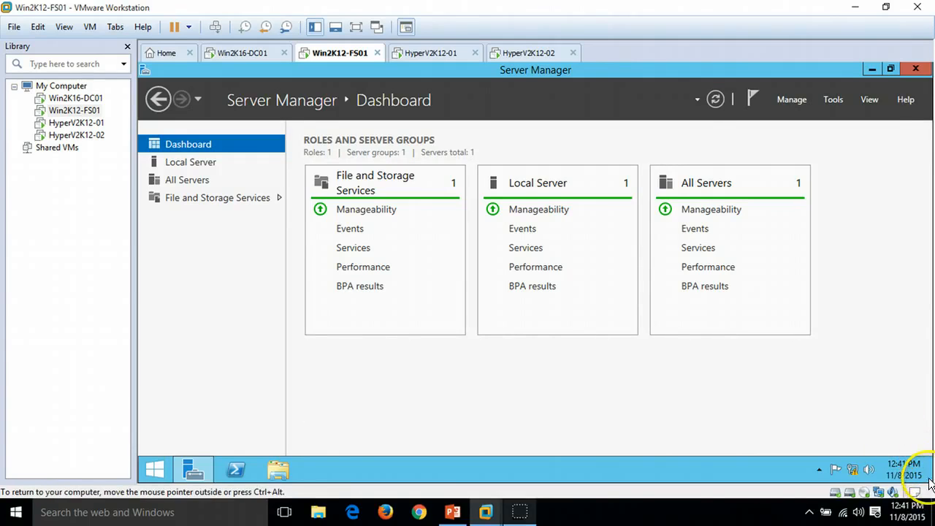
{"action": "mouse_move", "coordinate": [930, 483]}
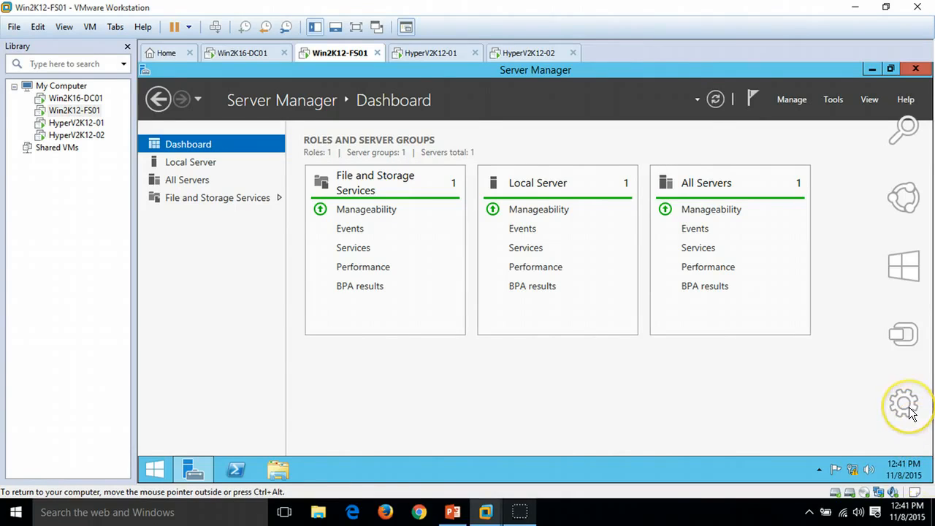
{"action": "left_click", "coordinate": [908, 412]}
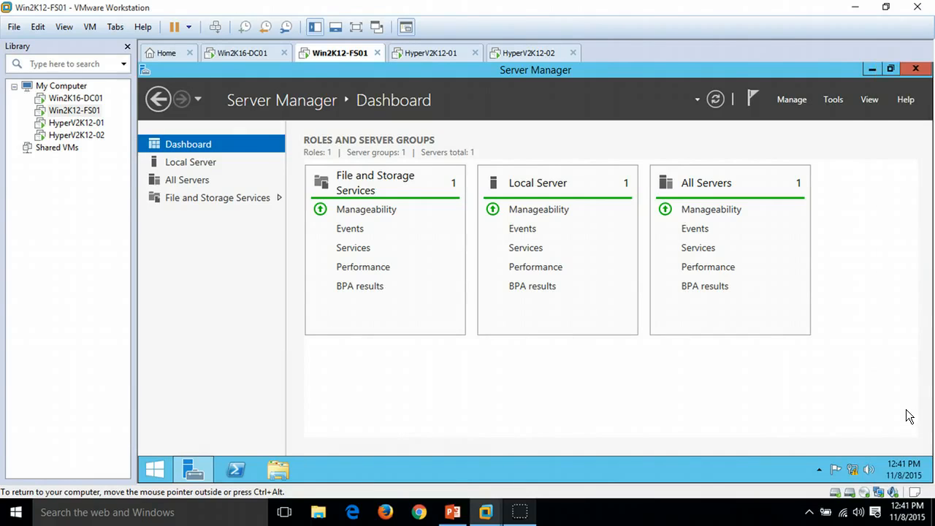
{"action": "mouse_move", "coordinate": [931, 481]}
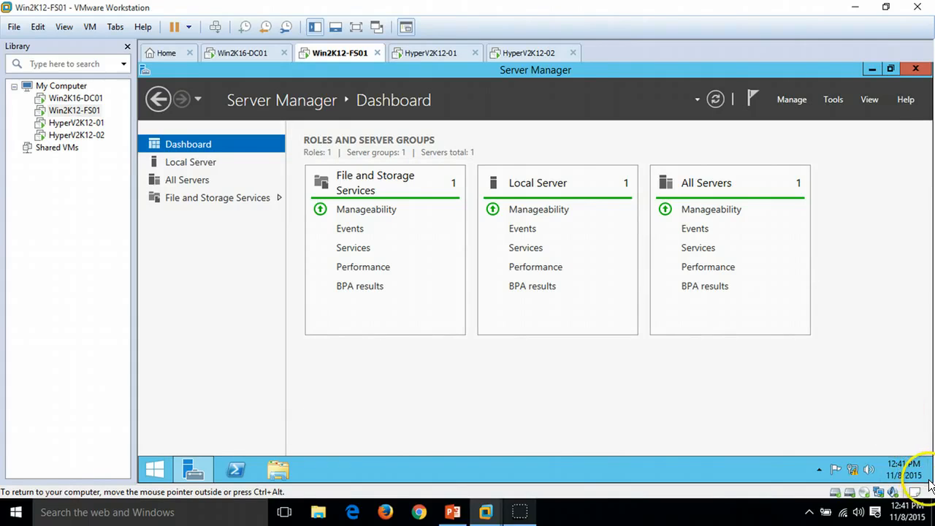
{"action": "left_click", "coordinate": [909, 419]}
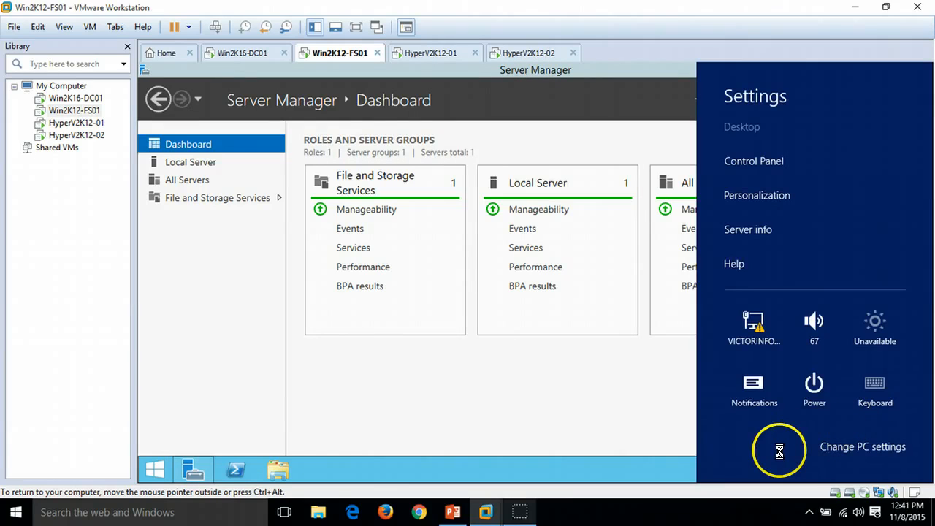
{"action": "left_click", "coordinate": [812, 390]}
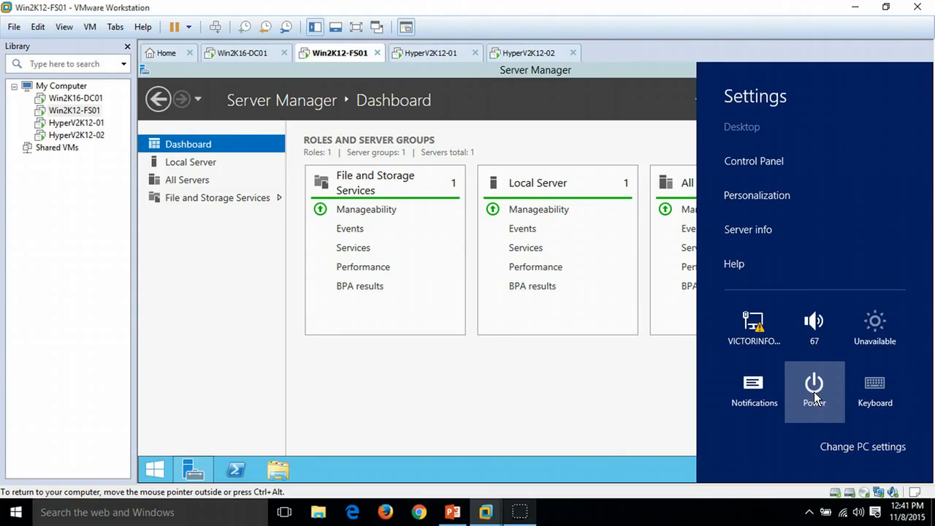
{"action": "left_click", "coordinate": [814, 391]}
{"action": "left_click", "coordinate": [794, 457]}
{"action": "left_click", "coordinate": [794, 345]}
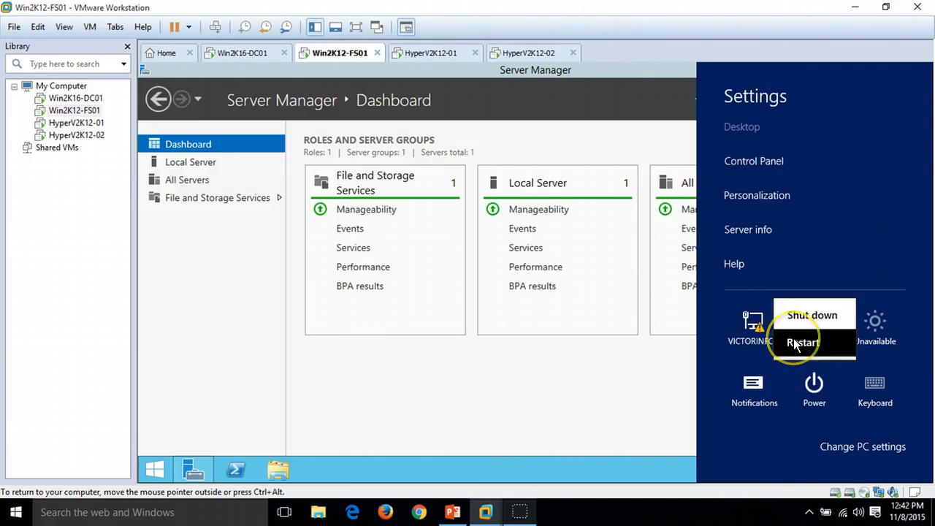
{"action": "left_click", "coordinate": [856, 336]}
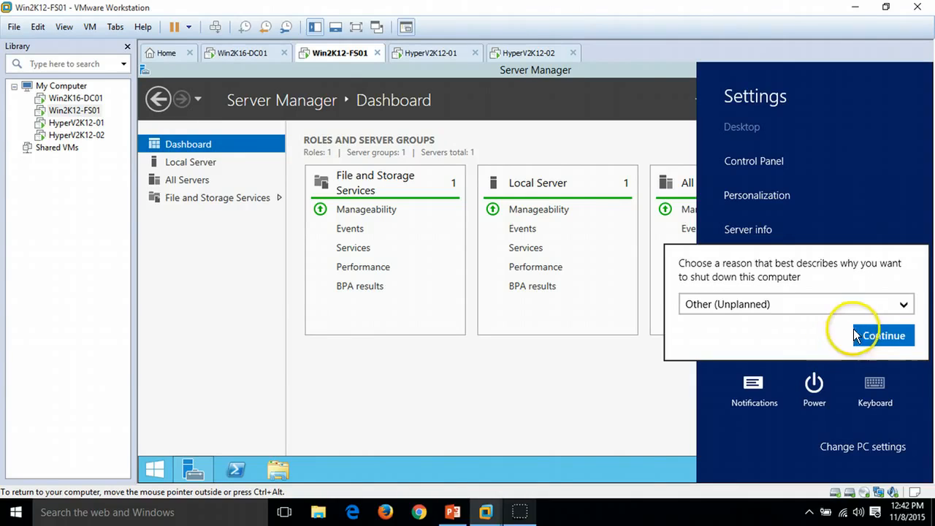
{"action": "left_click", "coordinate": [872, 337]}
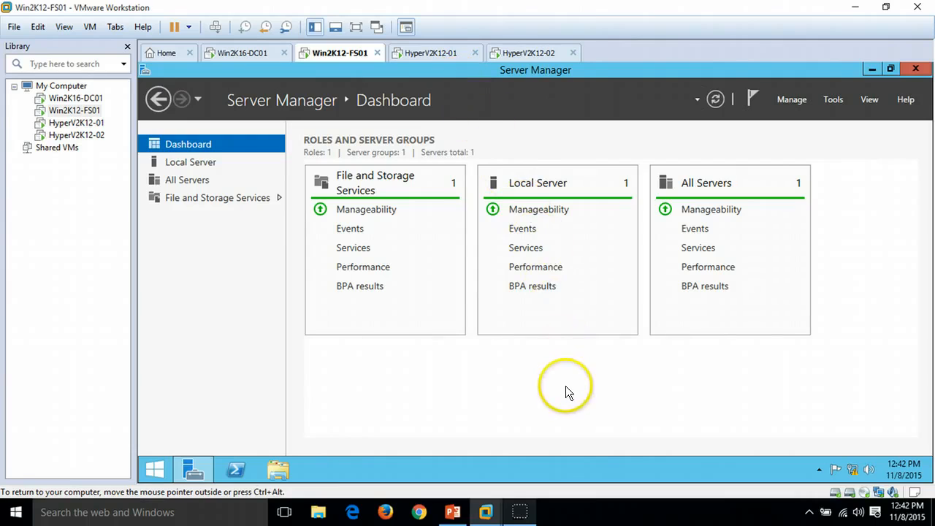
Step: On HyperV2K12-01, start the Altaro host agent setup wizard and accept the license agreement
{"action": "left_click", "coordinate": [422, 57]}
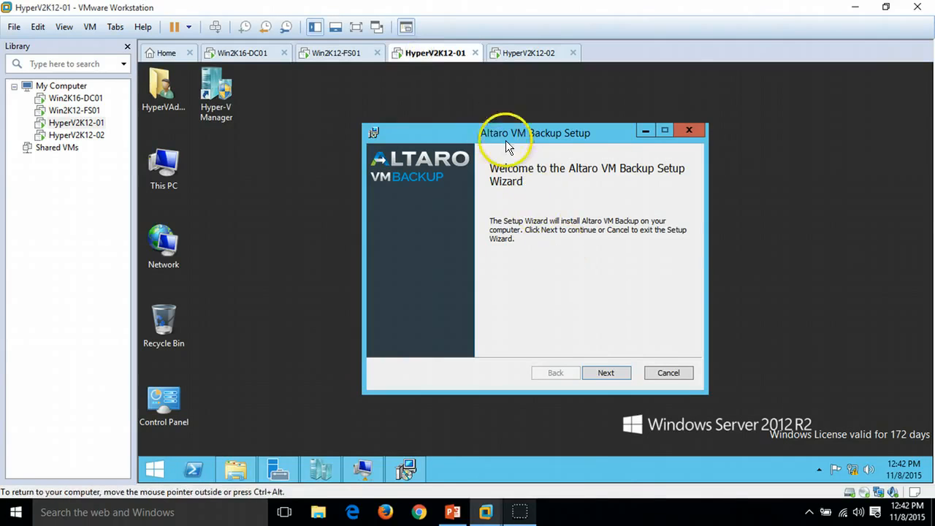
{"action": "left_click", "coordinate": [606, 371]}
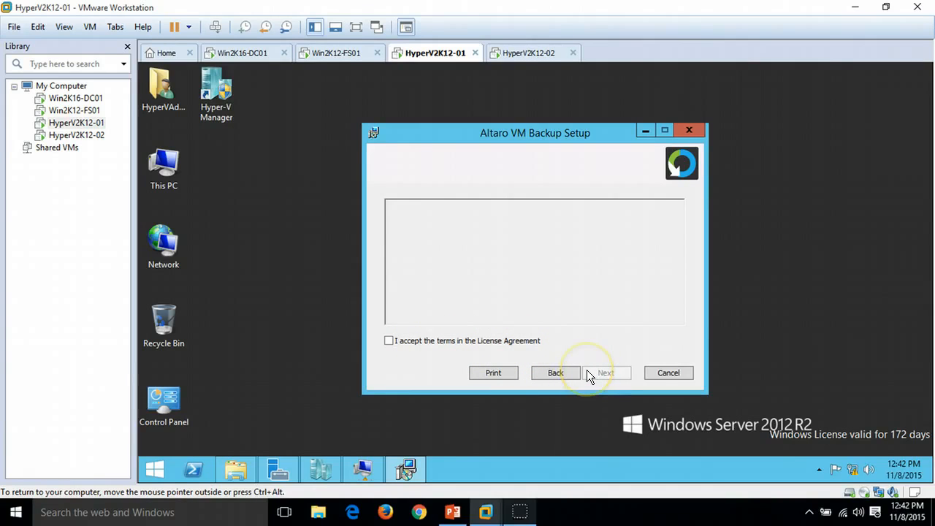
{"action": "left_click", "coordinate": [419, 343]}
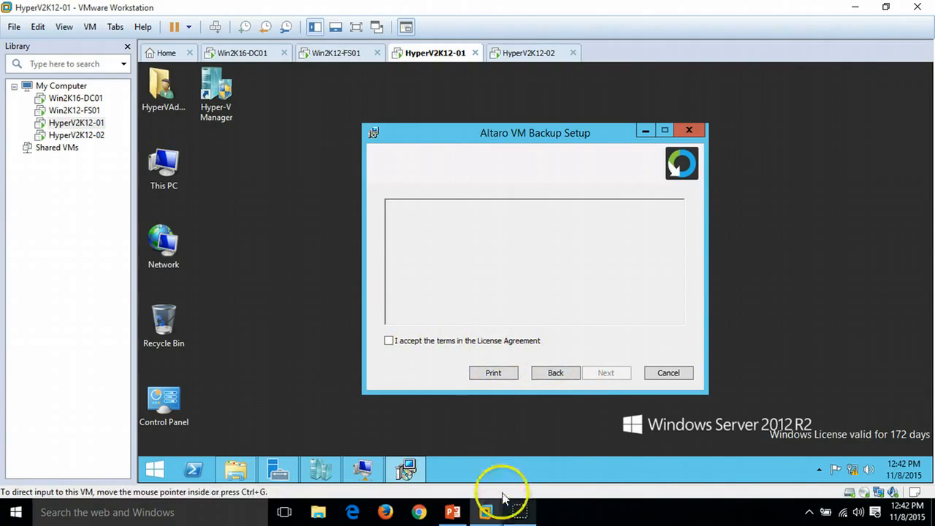
{"action": "left_click", "coordinate": [598, 373]}
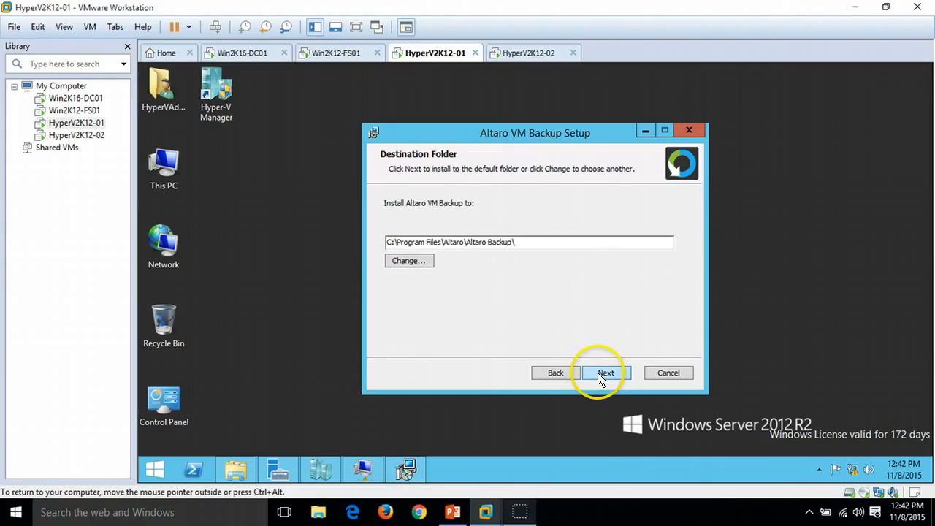
Step: On HyperV2K12-01, keep the default destination folder, start the installation, and allow the installer in the User Account Control prompt
{"action": "left_click", "coordinate": [598, 372]}
{"action": "left_click", "coordinate": [609, 372]}
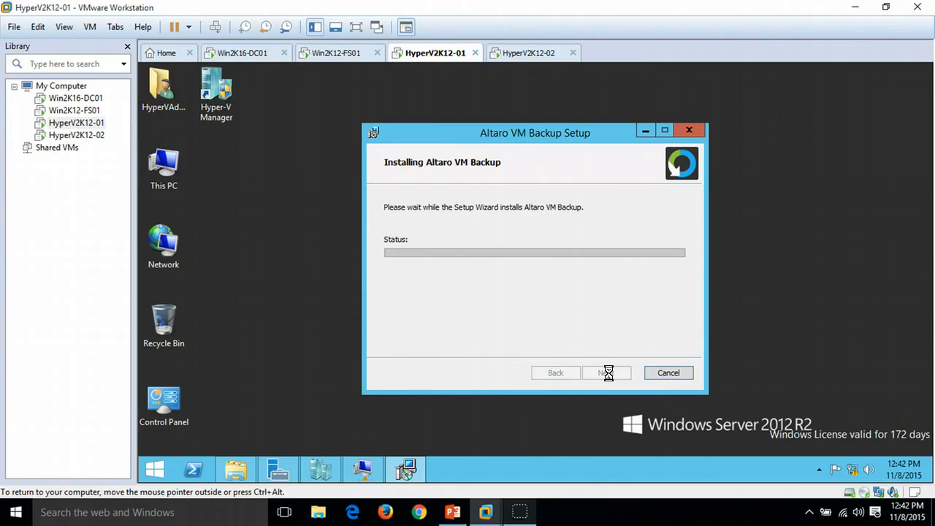
{"action": "left_click", "coordinate": [337, 52]}
{"action": "left_click", "coordinate": [599, 276]}
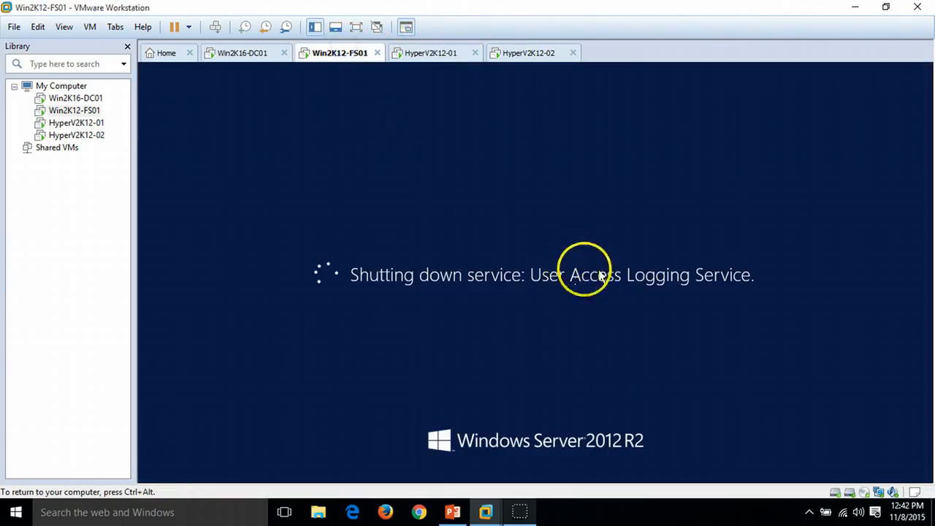
{"action": "left_click", "coordinate": [429, 59]}
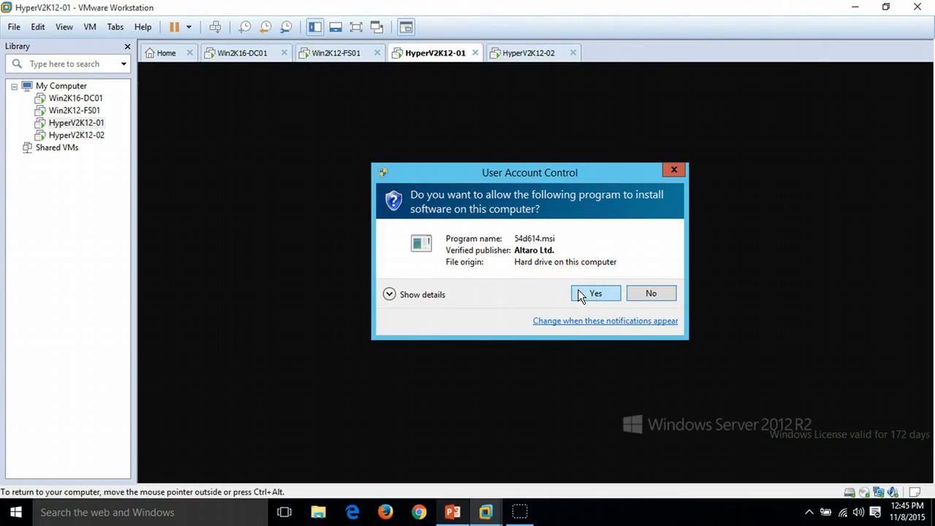
{"action": "left_click", "coordinate": [593, 293]}
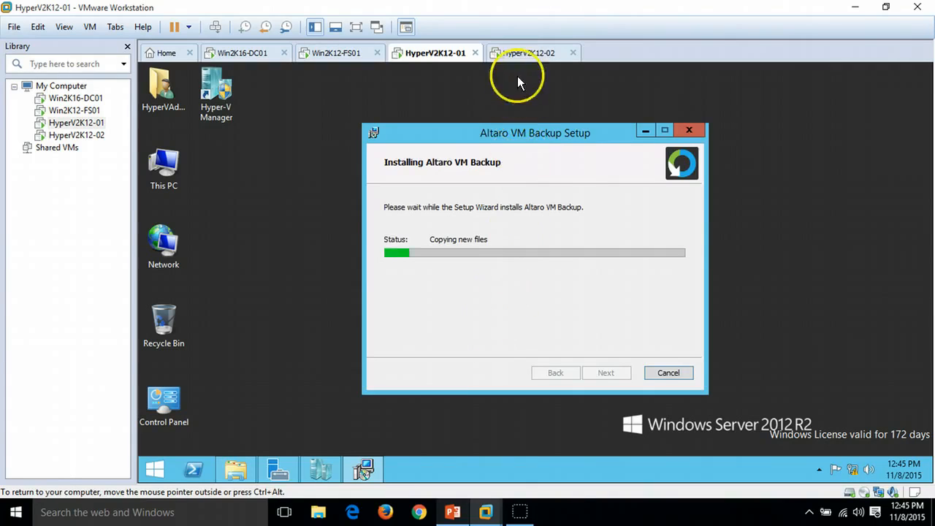
Step: On HyperV2K12-02, run the Altaro VM Backup setup, accepting the license agreement and default folder, and start installing
{"action": "left_click", "coordinate": [521, 53]}
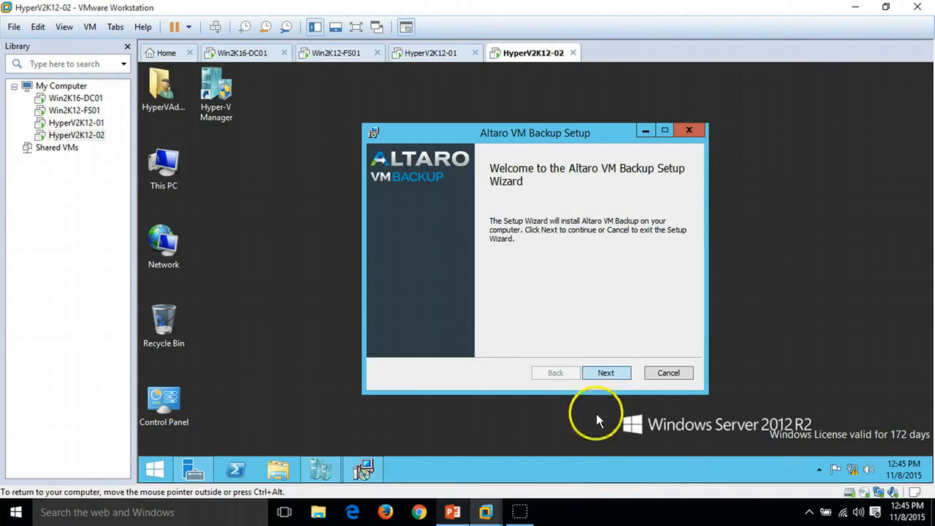
{"action": "left_click", "coordinate": [609, 374]}
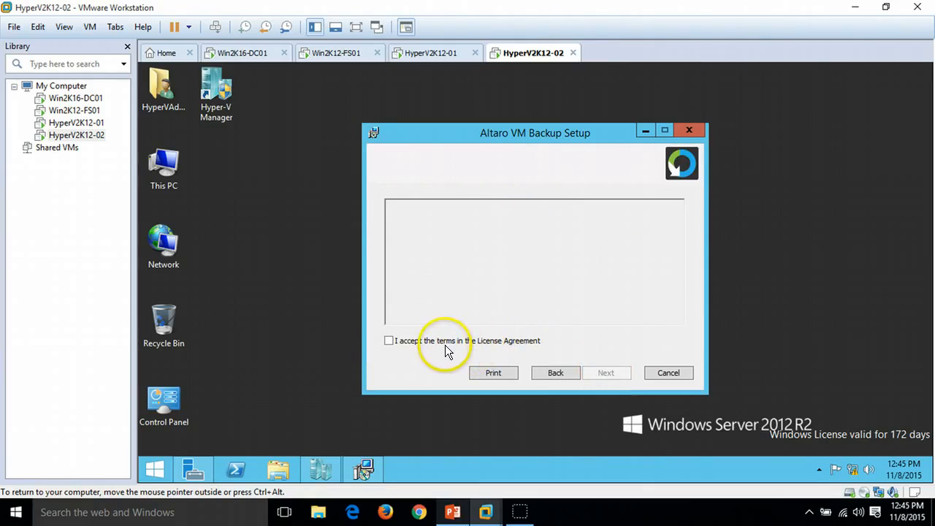
{"action": "left_click", "coordinate": [537, 345]}
{"action": "left_click", "coordinate": [604, 374]}
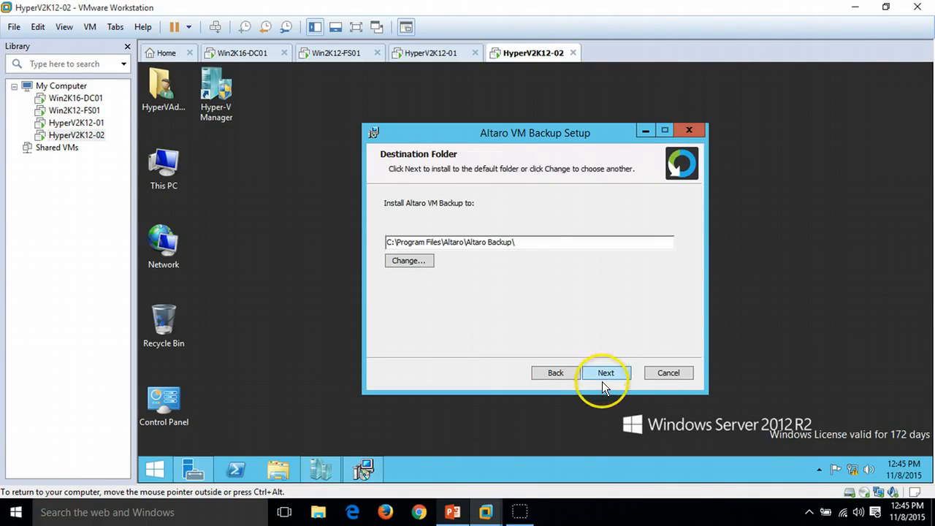
{"action": "left_click", "coordinate": [608, 375]}
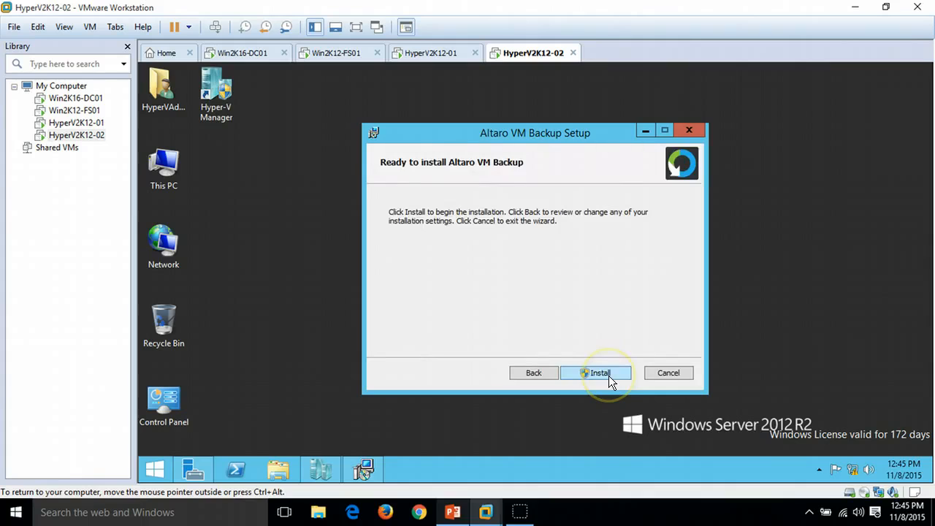
{"action": "left_click", "coordinate": [608, 376]}
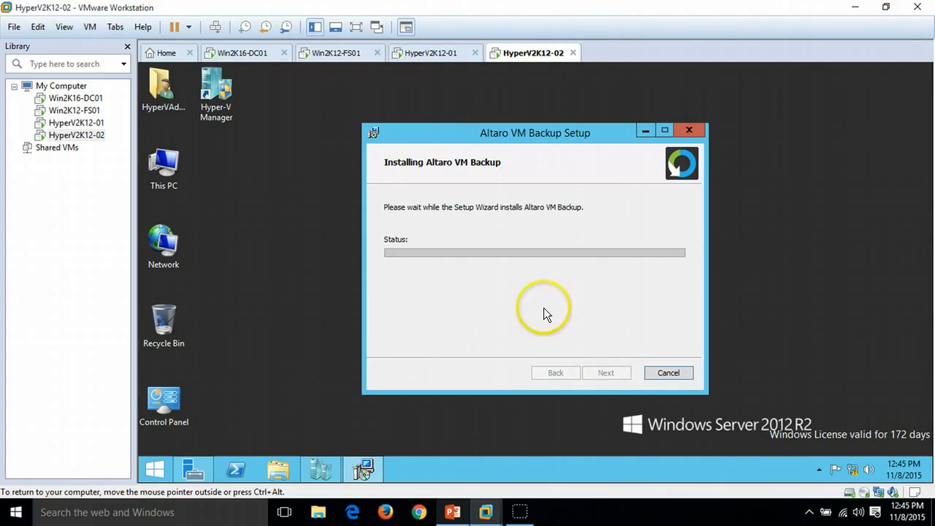
Step: Switch between the two Hyper-V hosts to check the installation progress on each
{"action": "left_click", "coordinate": [433, 55]}
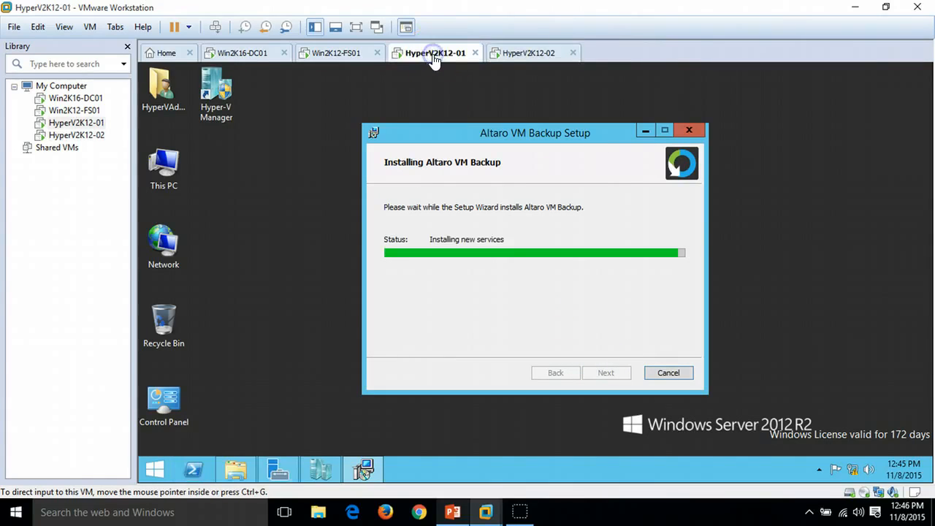
{"action": "left_click", "coordinate": [526, 56]}
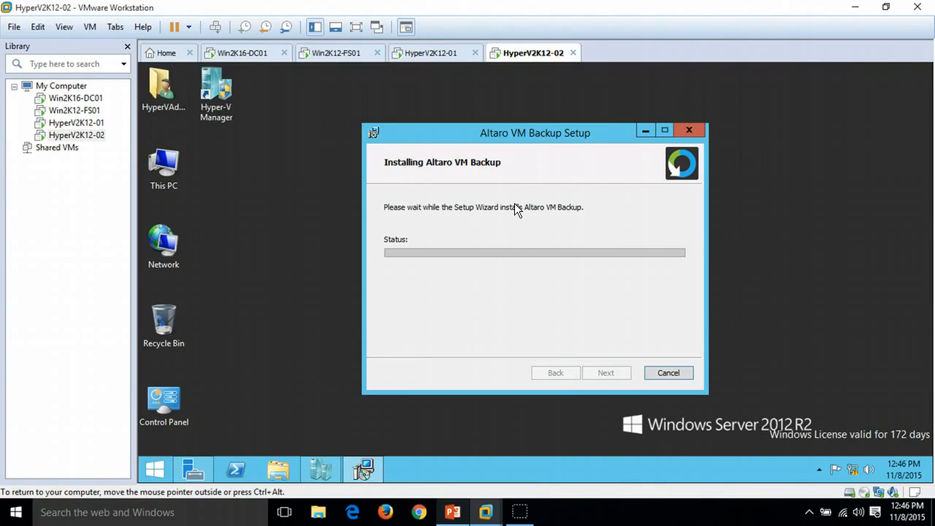
{"action": "left_click", "coordinate": [442, 52]}
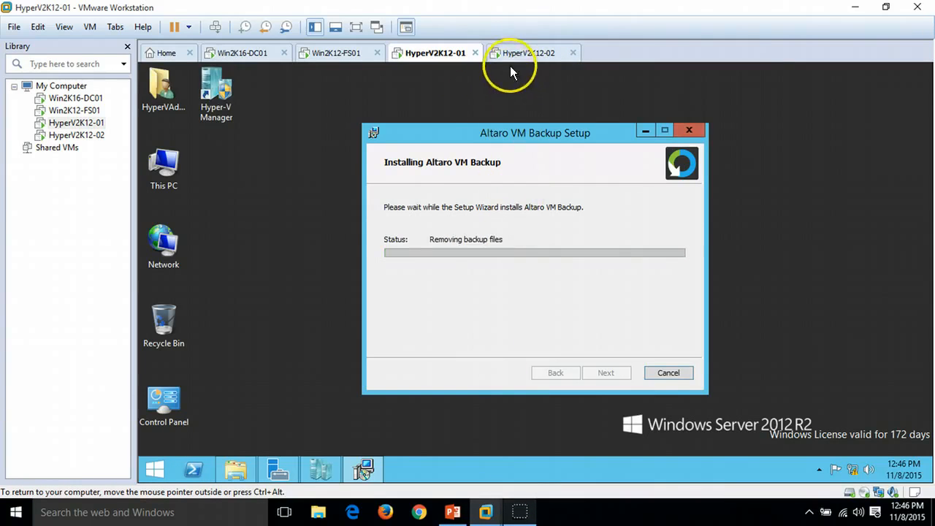
{"action": "left_click", "coordinate": [515, 56]}
{"action": "left_click", "coordinate": [423, 53]}
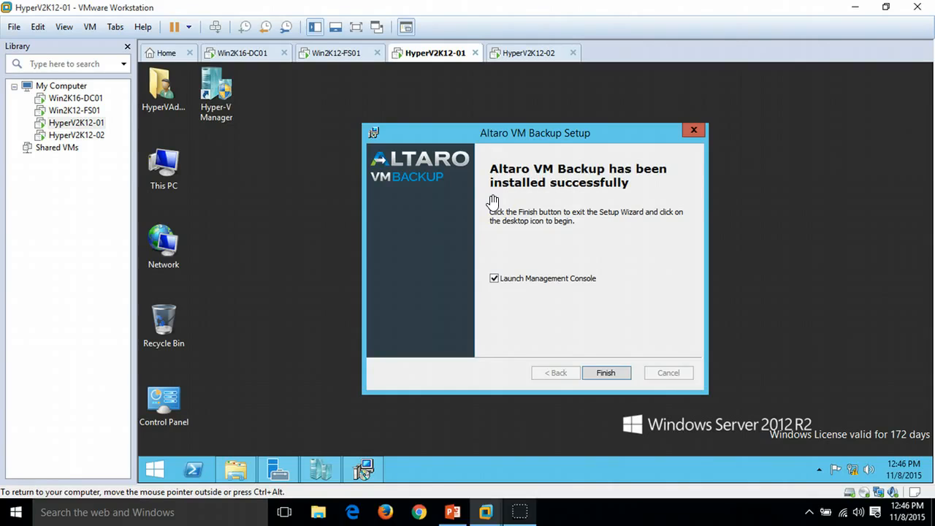
Step: On HyperV2K12-01, clear Launch Management Console and finish the setup wizard
{"action": "left_click", "coordinate": [494, 279]}
{"action": "left_click", "coordinate": [600, 372]}
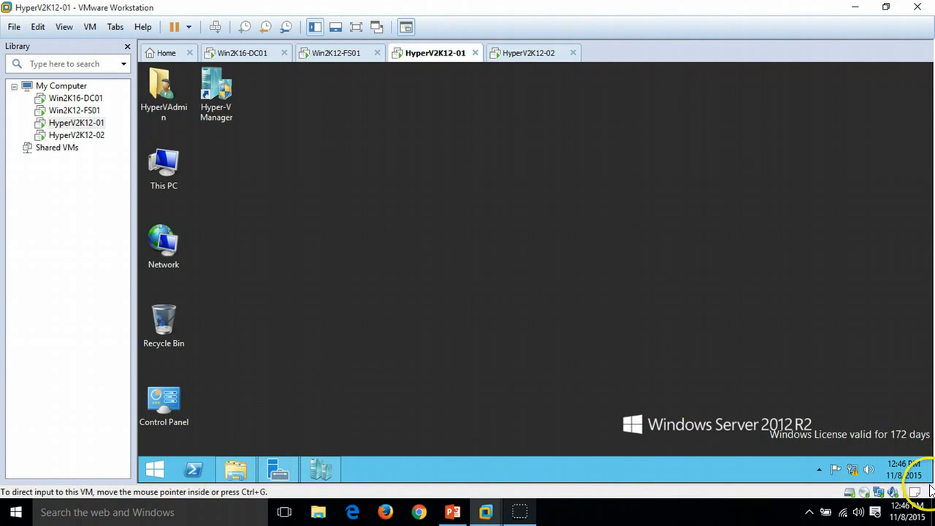
Step: Restart HyperV2K12-01 from the power settings, choosing Other (Unplanned) as the shutdown reason
{"action": "mouse_move", "coordinate": [932, 482]}
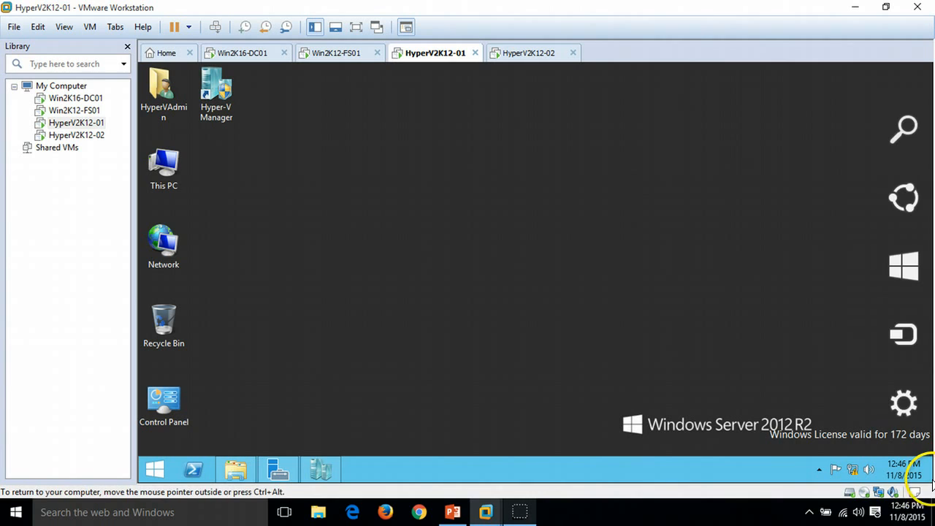
{"action": "left_click", "coordinate": [904, 418]}
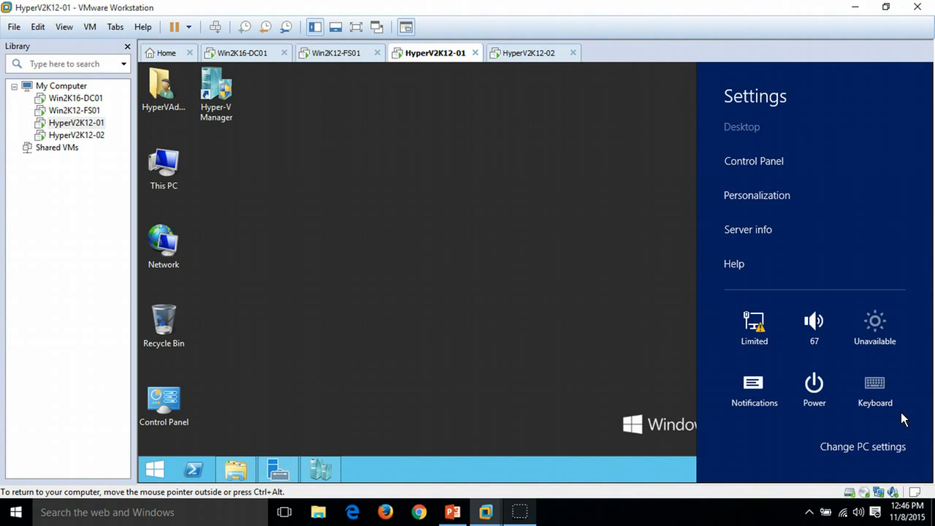
{"action": "left_click", "coordinate": [812, 376]}
{"action": "left_click", "coordinate": [809, 351]}
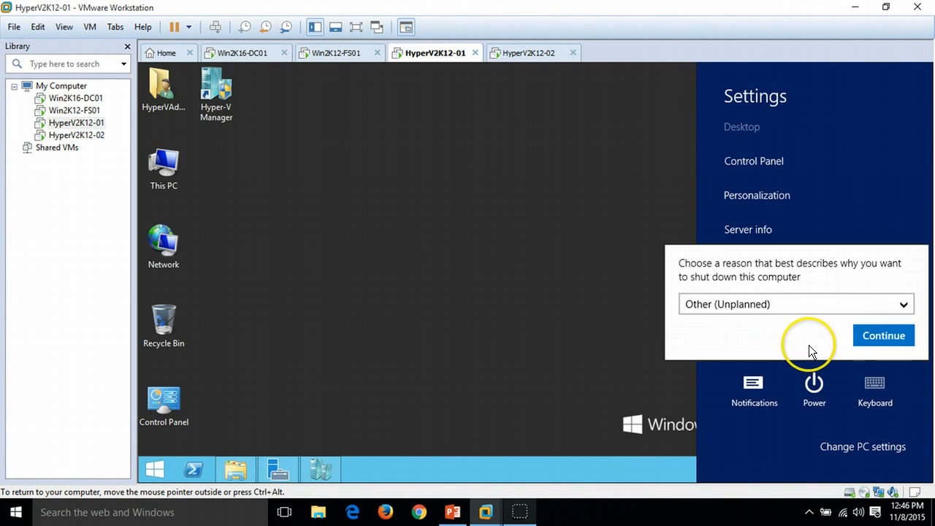
{"action": "left_click", "coordinate": [882, 335]}
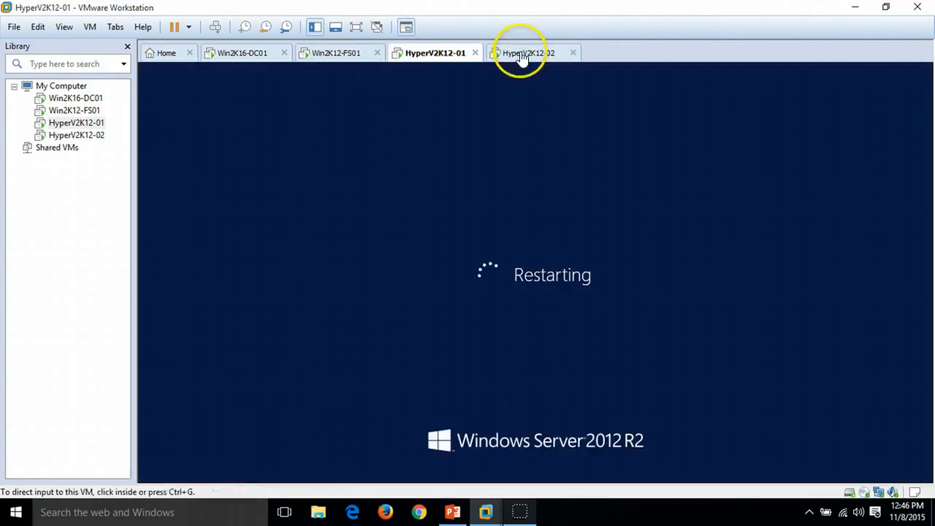
Step: On HyperV2K12-02, allow the Altaro installer in the User Account Control prompt and check the other servers
{"action": "left_click", "coordinate": [522, 53]}
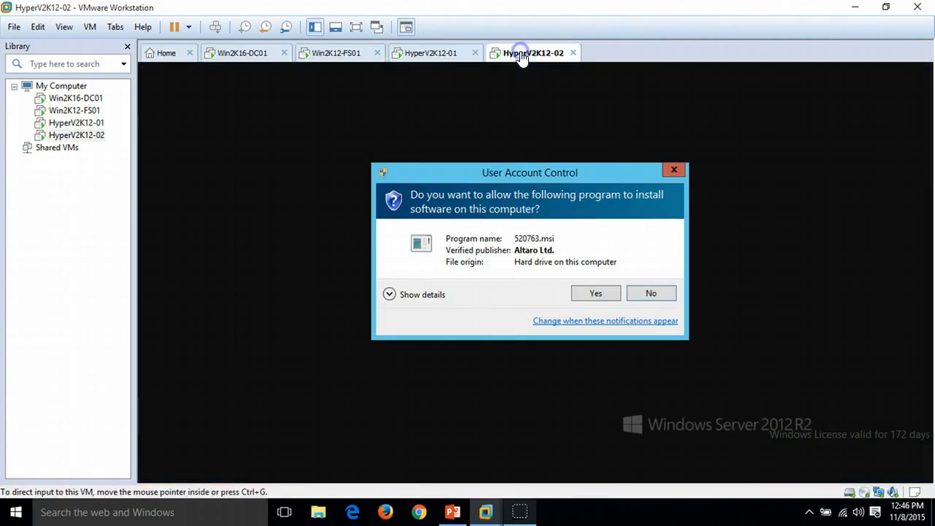
{"action": "left_click", "coordinate": [597, 291]}
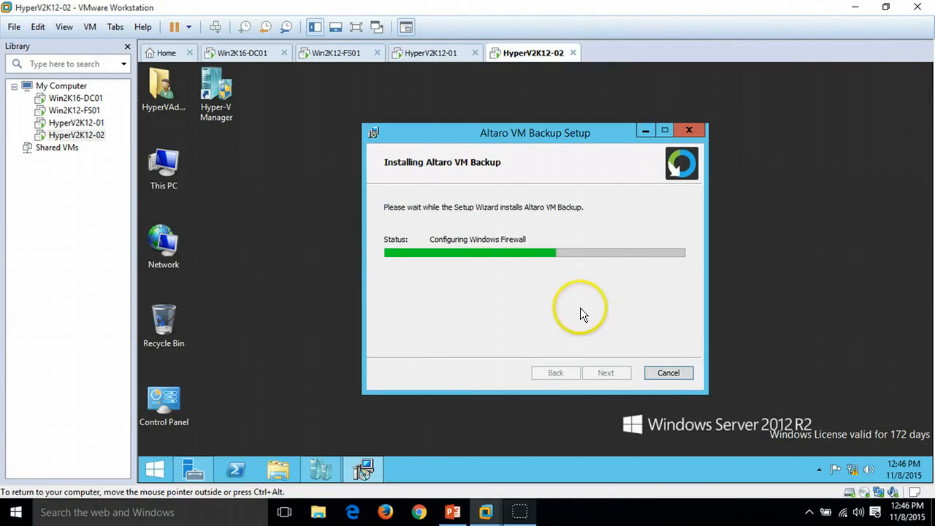
{"action": "left_click", "coordinate": [434, 57]}
{"action": "left_click", "coordinate": [340, 57]}
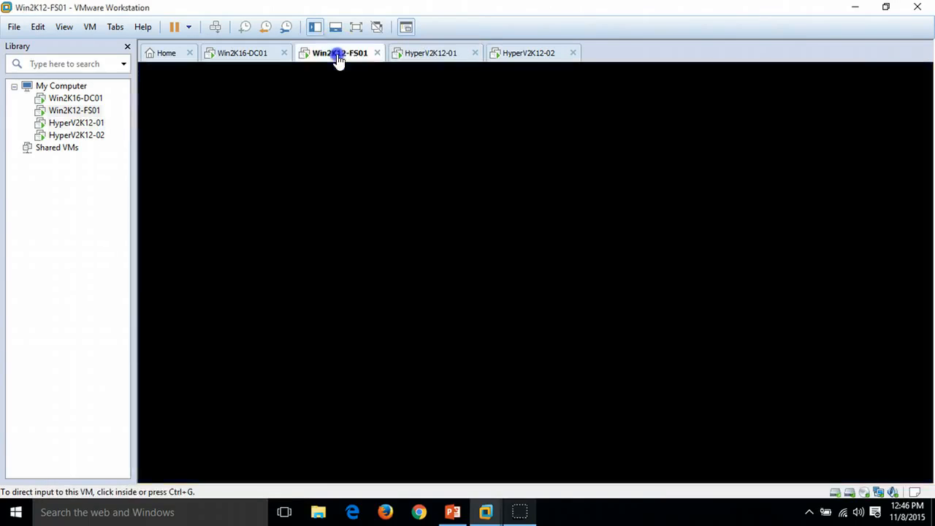
{"action": "left_click", "coordinate": [433, 53]}
{"action": "left_click", "coordinate": [521, 52]}
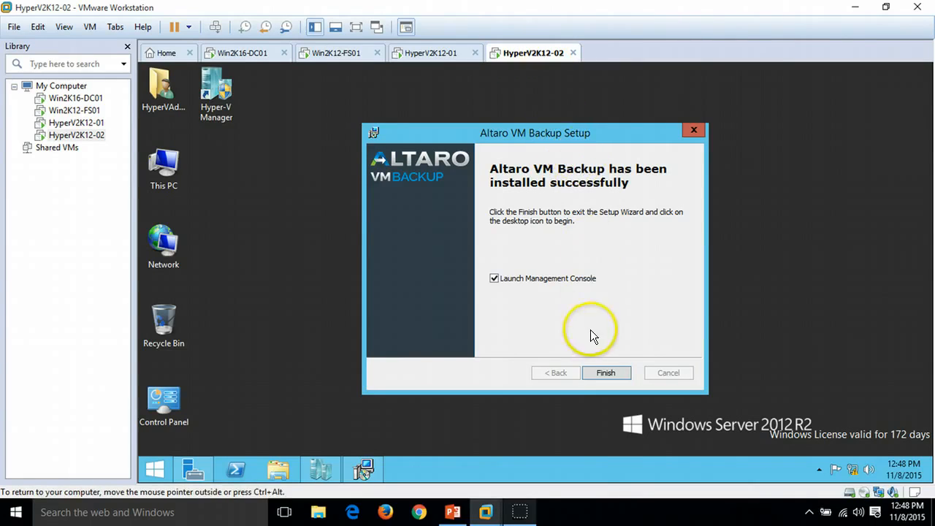
Step: On HyperV2K12-02, finish the setup and restart the server with Other (Unplanned) as the shutdown reason
{"action": "left_click", "coordinate": [605, 372]}
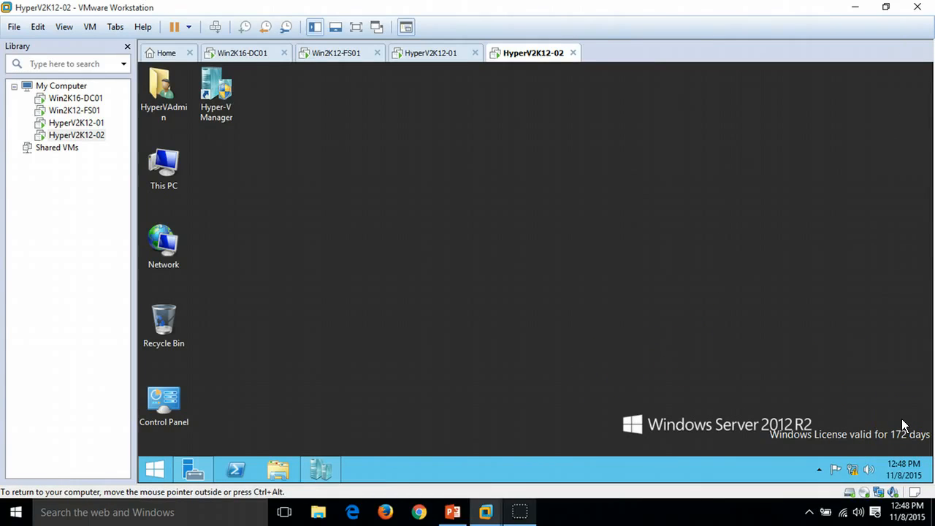
{"action": "key", "text": "super+i"}
{"action": "left_click", "coordinate": [814, 388]}
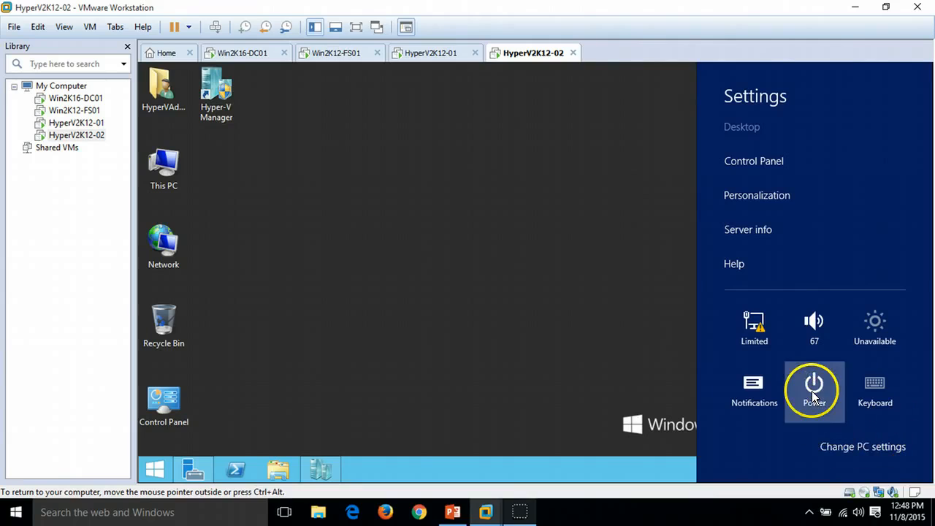
{"action": "left_click", "coordinate": [803, 342]}
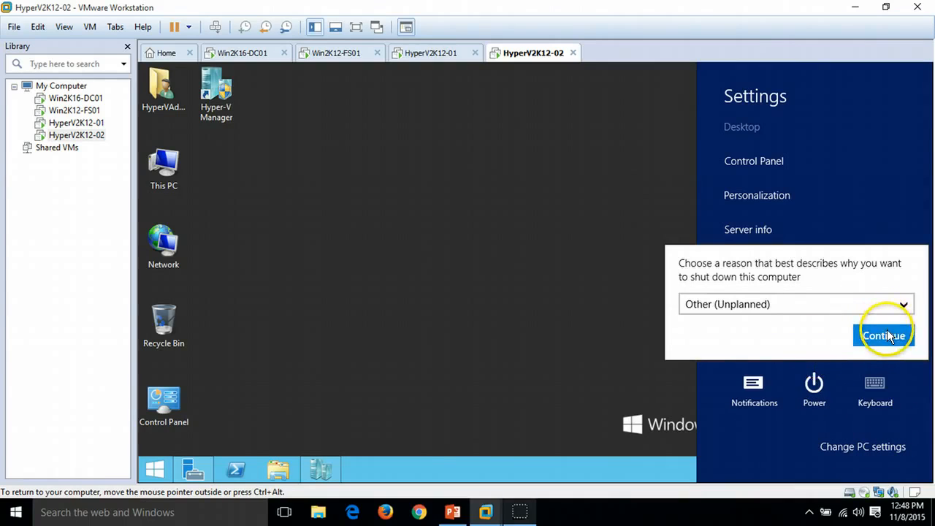
{"action": "left_click", "coordinate": [887, 335]}
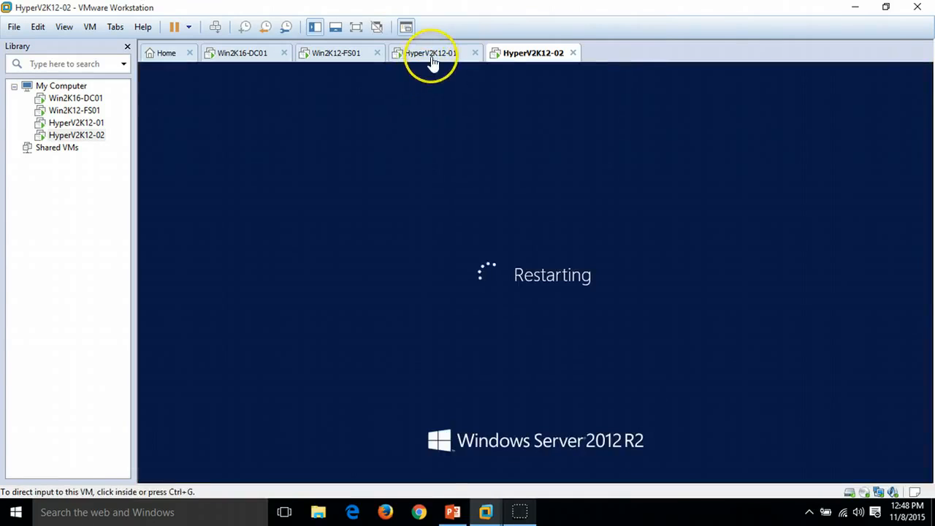
Step: Sign in to Win2K12-FS01 by entering the administrator account password
{"action": "left_click", "coordinate": [431, 53]}
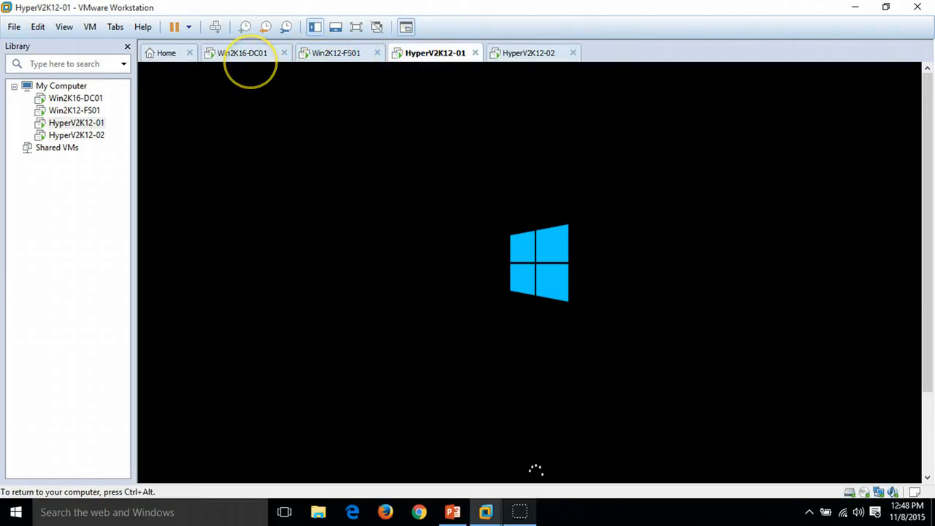
{"action": "left_click", "coordinate": [338, 56]}
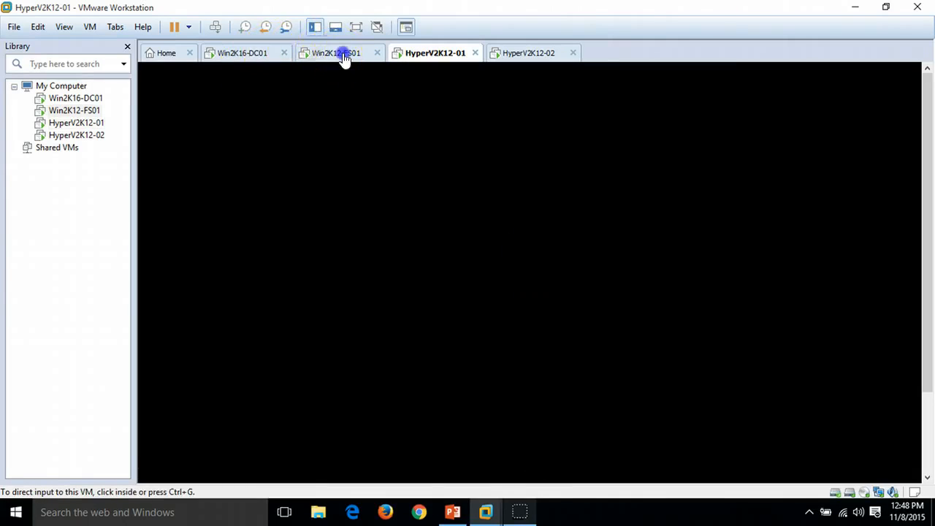
{"action": "left_click", "coordinate": [214, 29]}
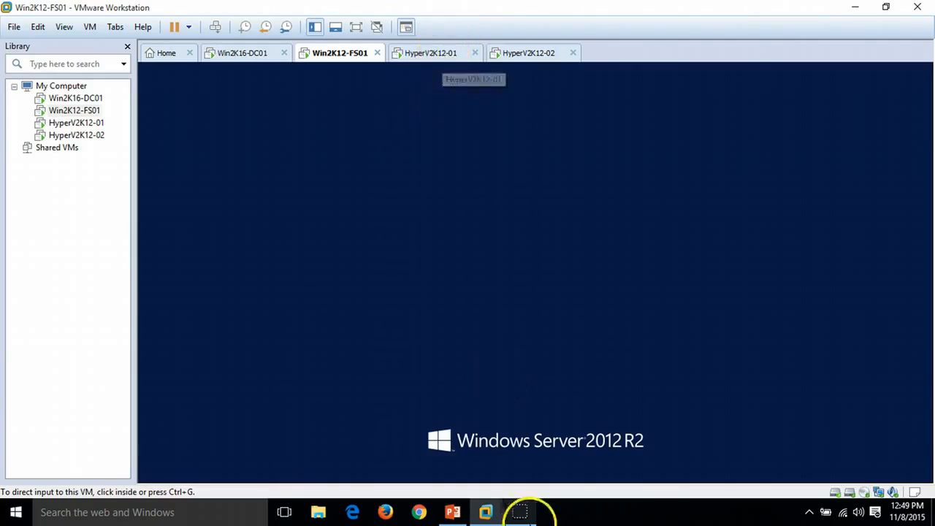
{"action": "left_click", "coordinate": [537, 192]}
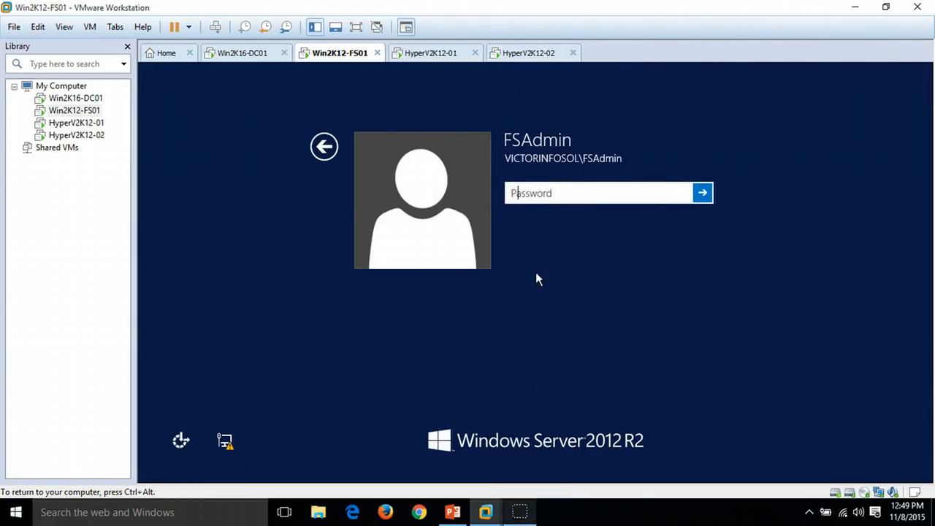
{"action": "type", "text": "********"}
{"action": "key", "text": "Return"}
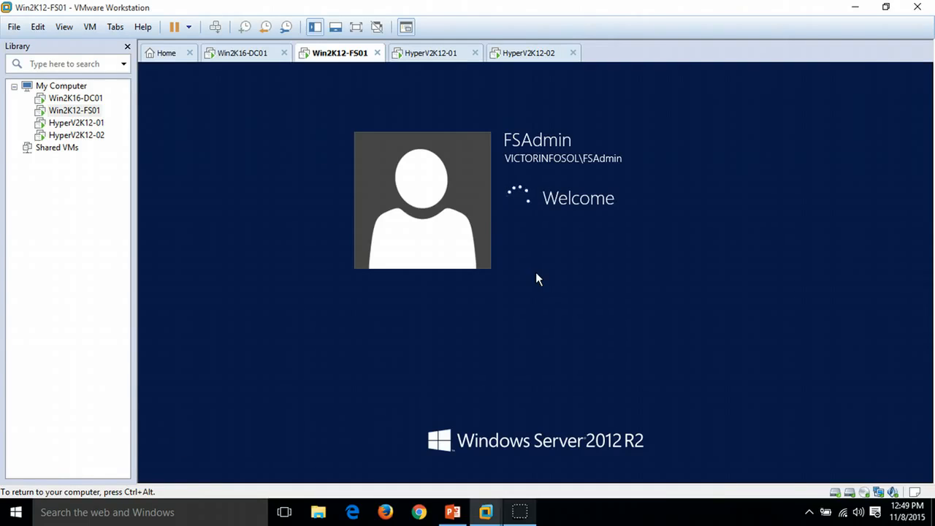
{"action": "key", "text": "ctrl+alt"}
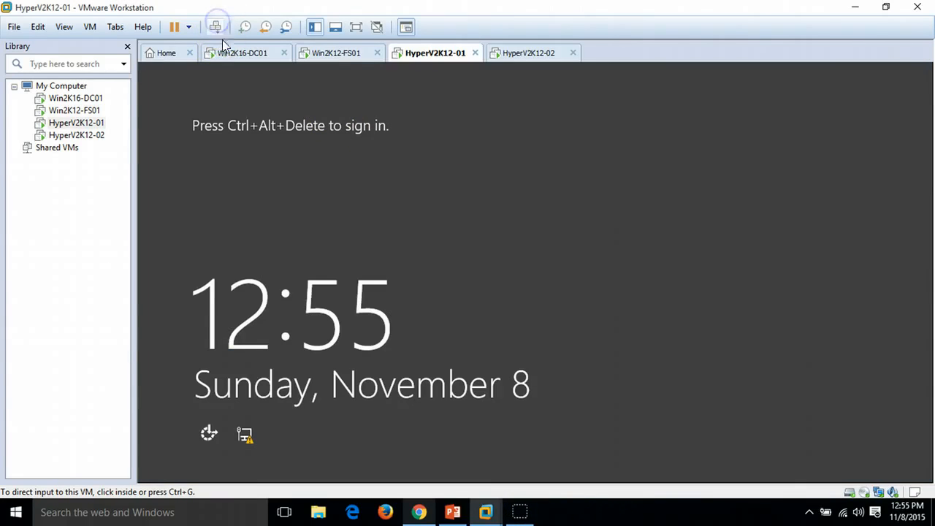
Step: Send Ctrl+Alt+Delete to both Hyper-V hosts and sign in to HyperV2K12-01 with the HyperVAdmin password
{"action": "left_click", "coordinate": [216, 29]}
{"action": "left_click", "coordinate": [533, 53]}
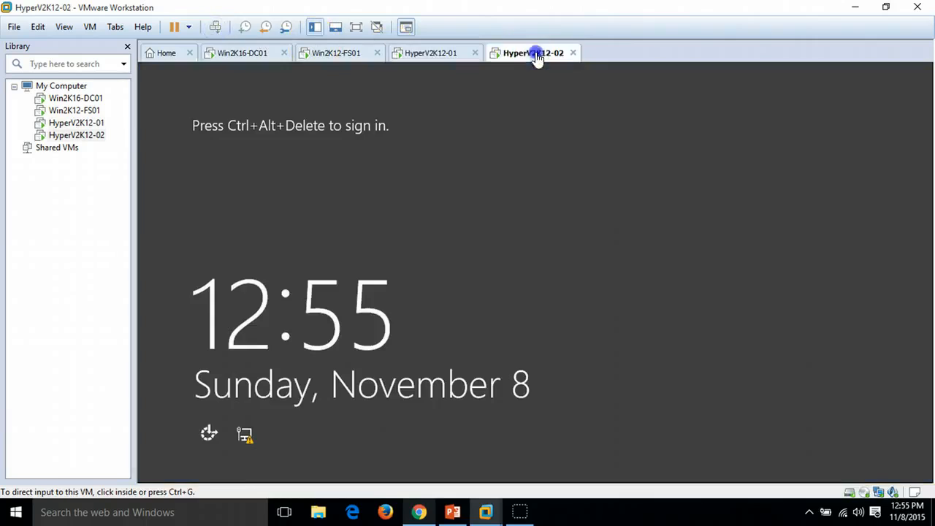
{"action": "left_click", "coordinate": [214, 28]}
{"action": "left_click", "coordinate": [429, 58]}
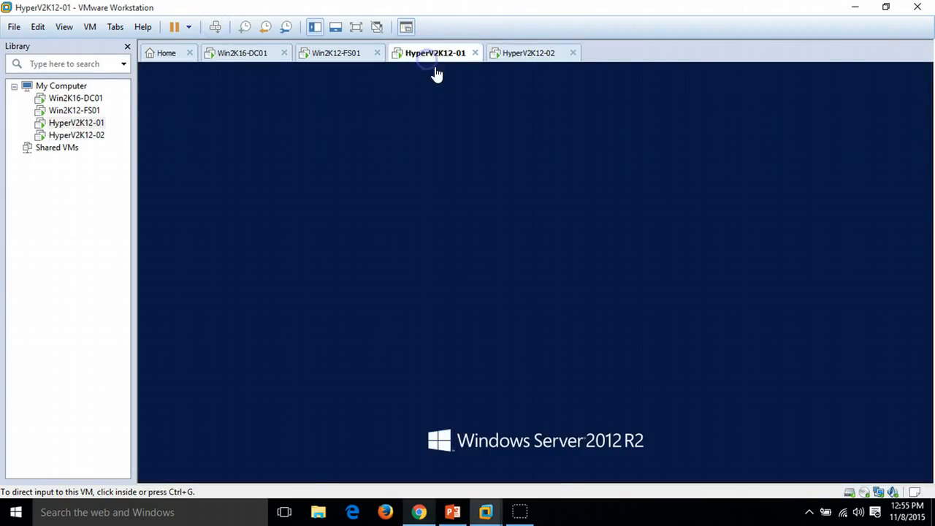
{"action": "left_click", "coordinate": [525, 57]}
{"action": "left_click", "coordinate": [444, 58]}
{"action": "left_click", "coordinate": [535, 272]}
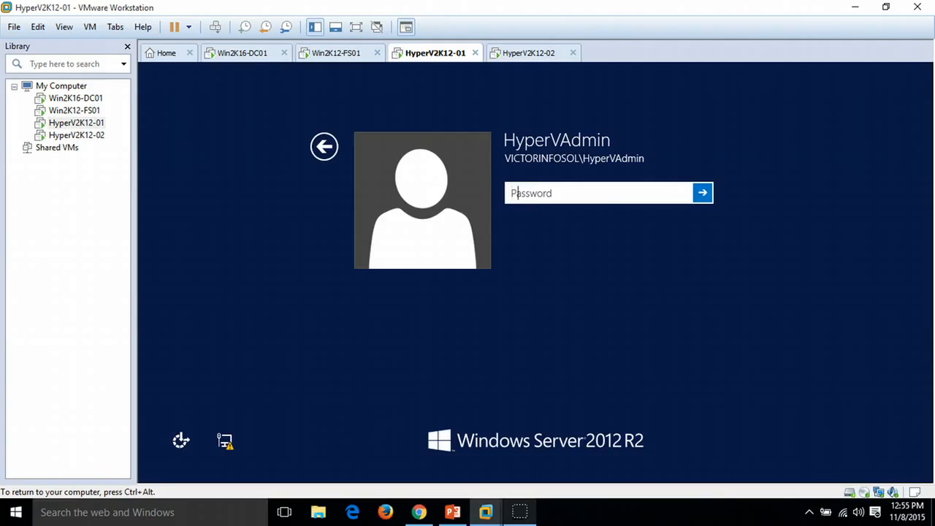
{"action": "type", "text": "********"}
{"action": "key", "text": "Return"}
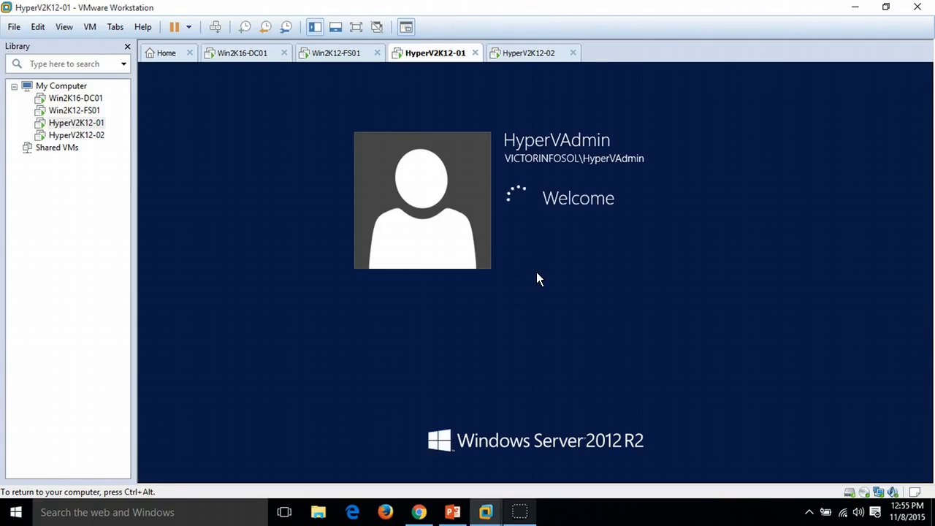
Step: Sign in to HyperV2K12-02 by entering the HyperVAdmin account password
{"action": "left_click", "coordinate": [514, 54]}
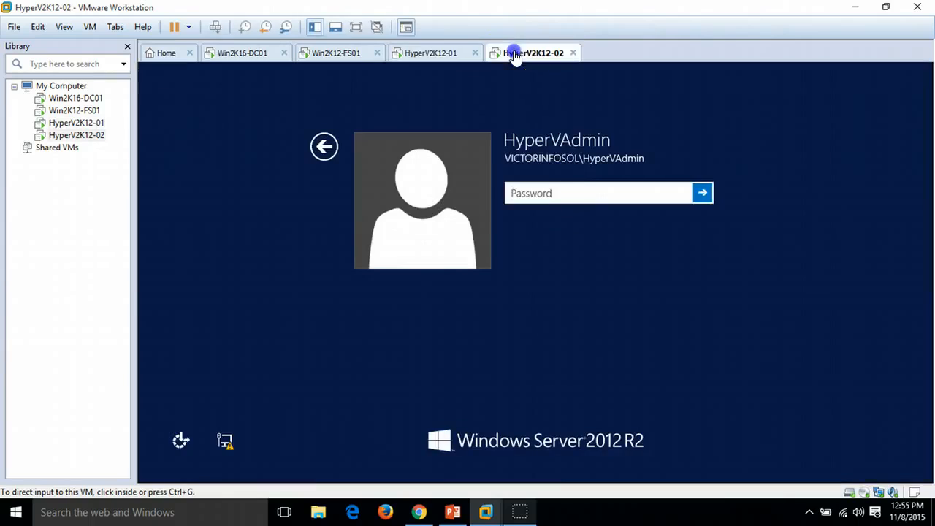
{"action": "left_click", "coordinate": [559, 195]}
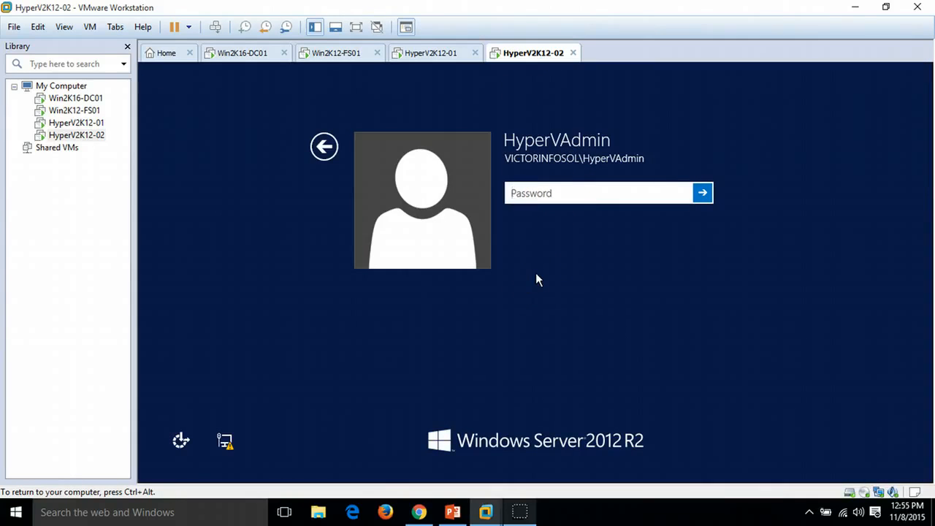
{"action": "type", "text": "********"}
{"action": "key", "text": "Return"}
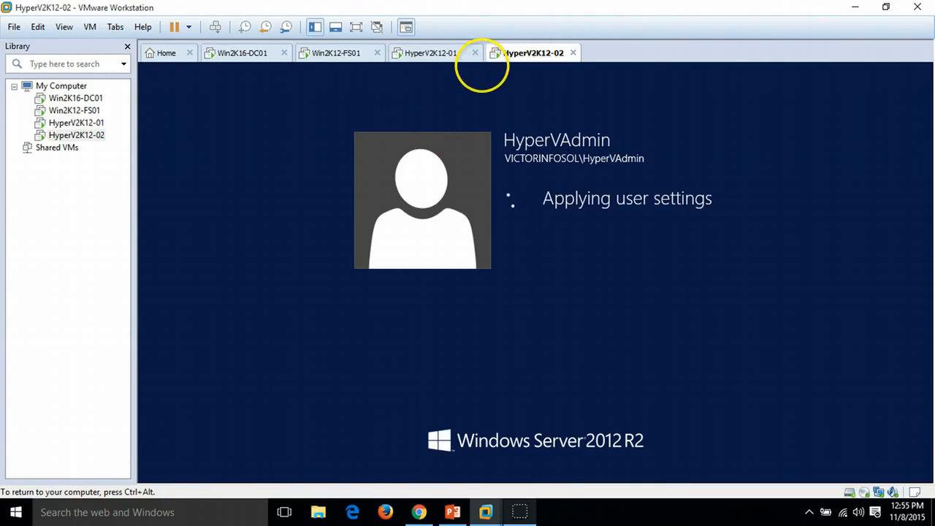
{"action": "left_click", "coordinate": [444, 52]}
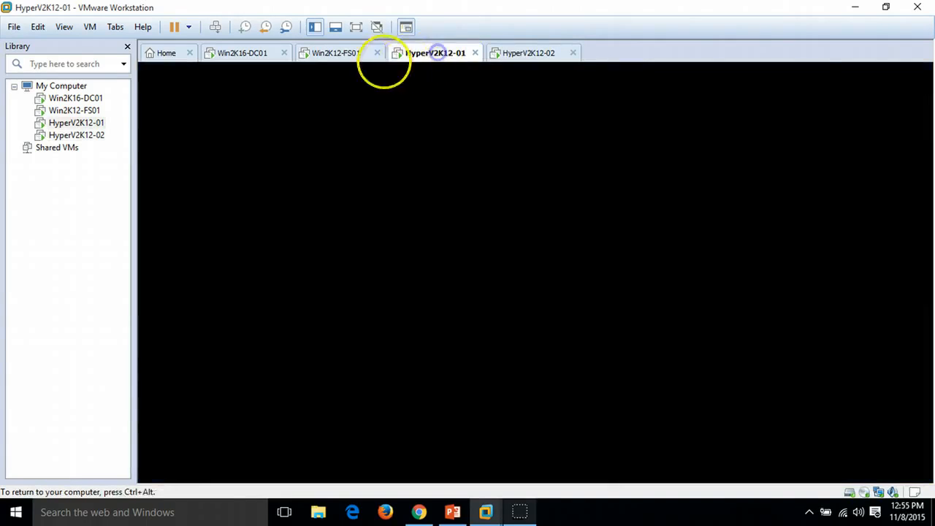
{"action": "left_click", "coordinate": [343, 58]}
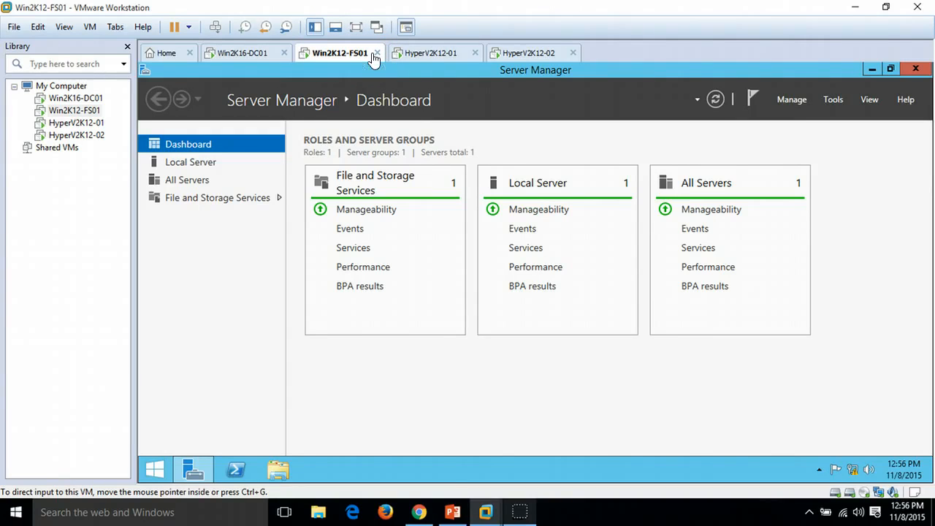
{"action": "left_click", "coordinate": [433, 56]}
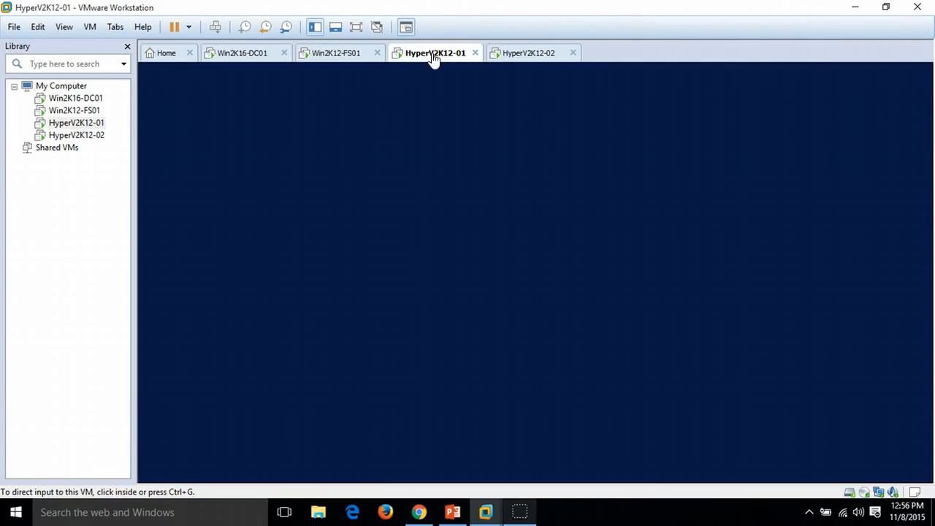
{"action": "left_click", "coordinate": [518, 58]}
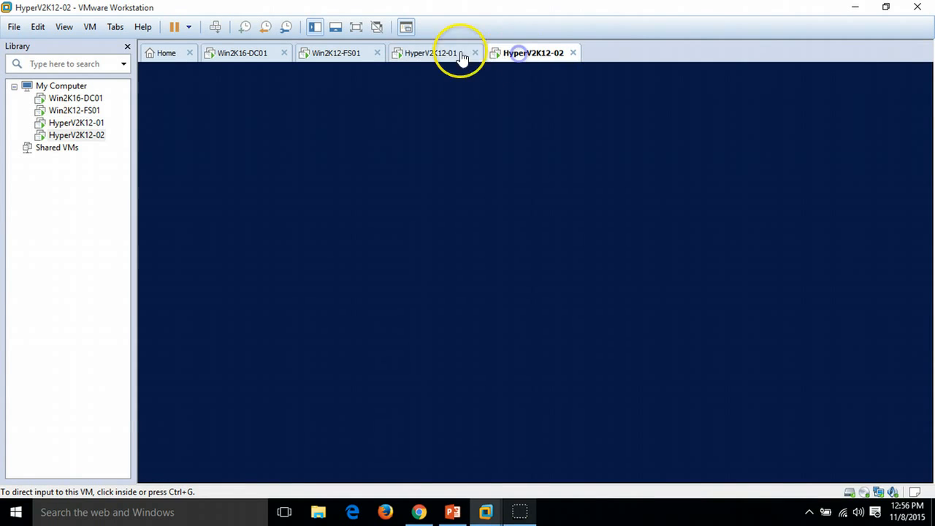
{"action": "left_click", "coordinate": [436, 57]}
{"action": "left_click", "coordinate": [334, 58]}
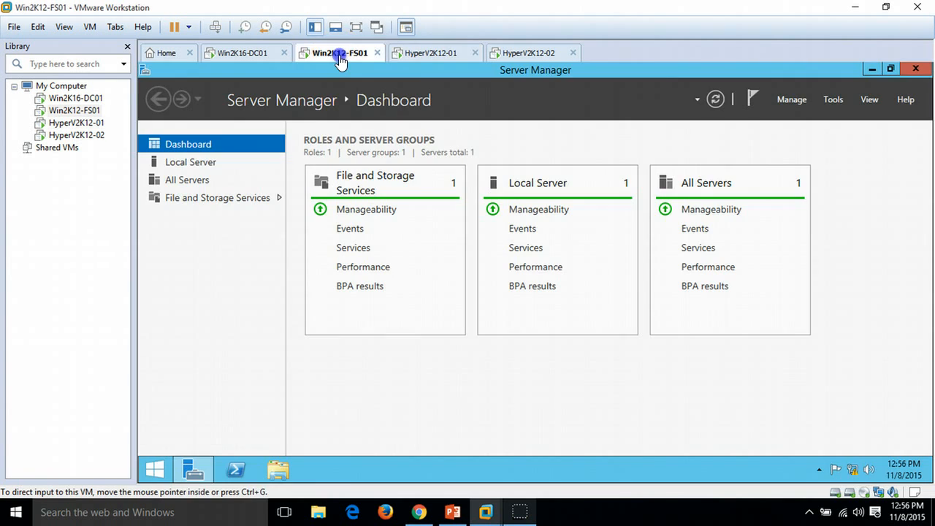
{"action": "left_click", "coordinate": [446, 57]}
{"action": "left_click", "coordinate": [521, 57]}
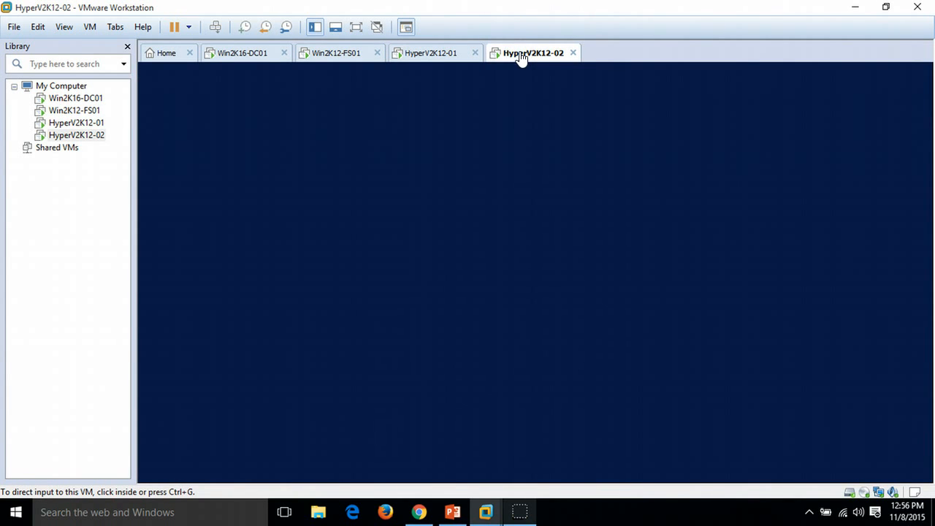
{"action": "left_click", "coordinate": [435, 50]}
{"action": "left_click", "coordinate": [337, 53]}
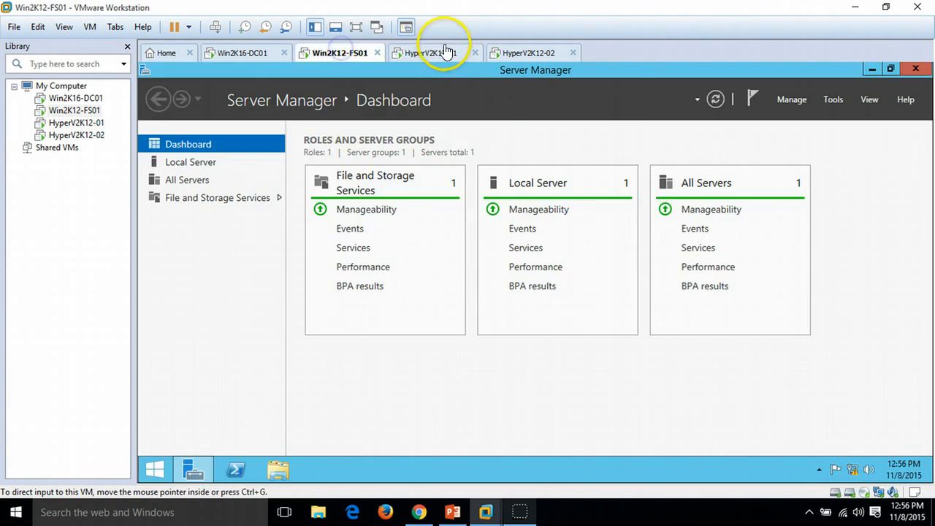
{"action": "left_click", "coordinate": [438, 50]}
{"action": "left_click", "coordinate": [522, 57]}
{"action": "left_click", "coordinate": [445, 56]}
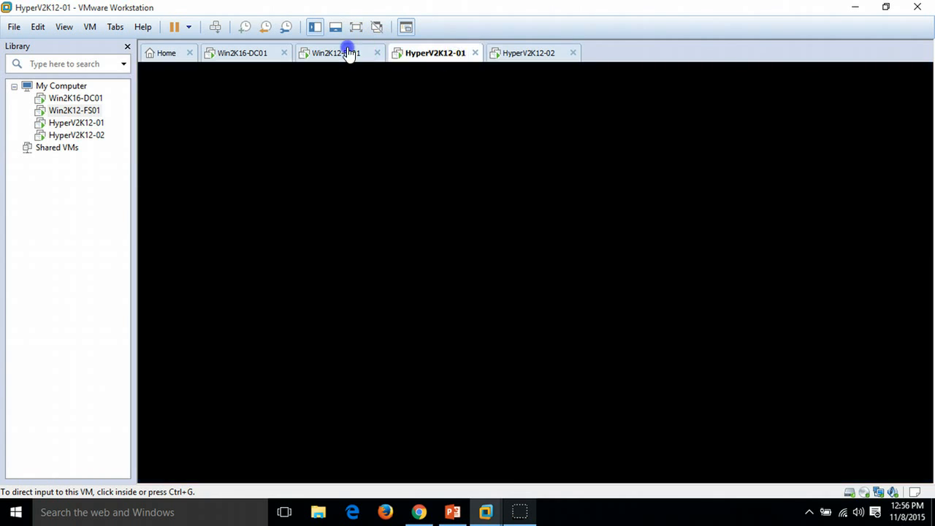
{"action": "left_click", "coordinate": [342, 53]}
{"action": "left_click", "coordinate": [435, 56]}
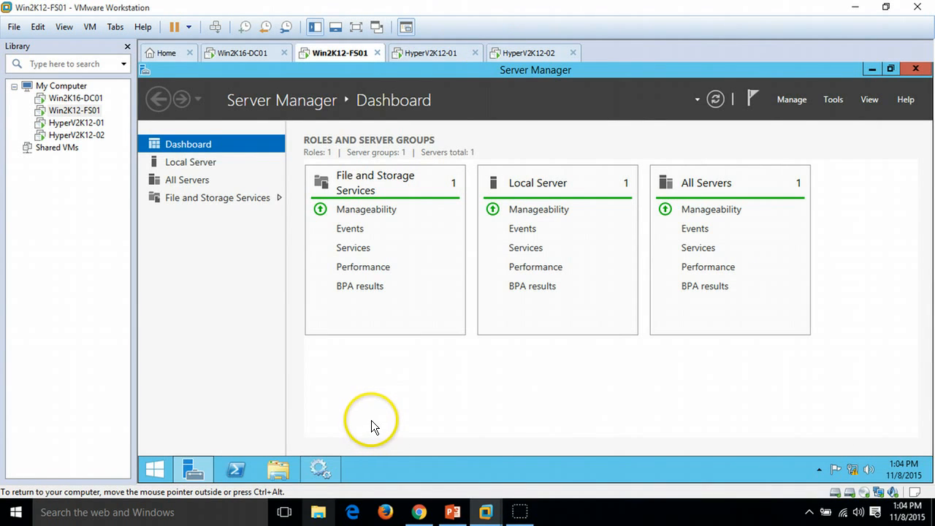
Step: On Win2K12-FS01, open Services and examine the Altaro Offsite Server, VM Backup Controller, Engine and Hyper-V Host Agent services
{"action": "left_click", "coordinate": [320, 469]}
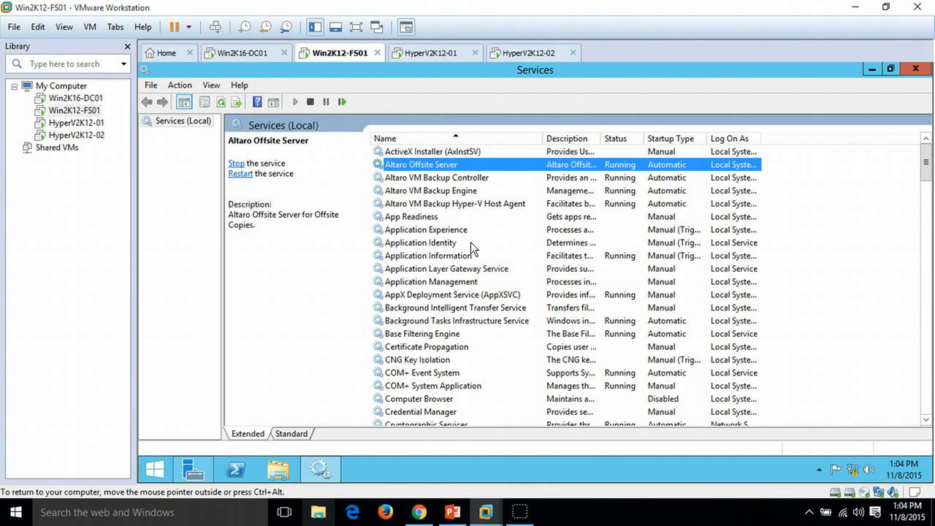
{"action": "left_click", "coordinate": [488, 178]}
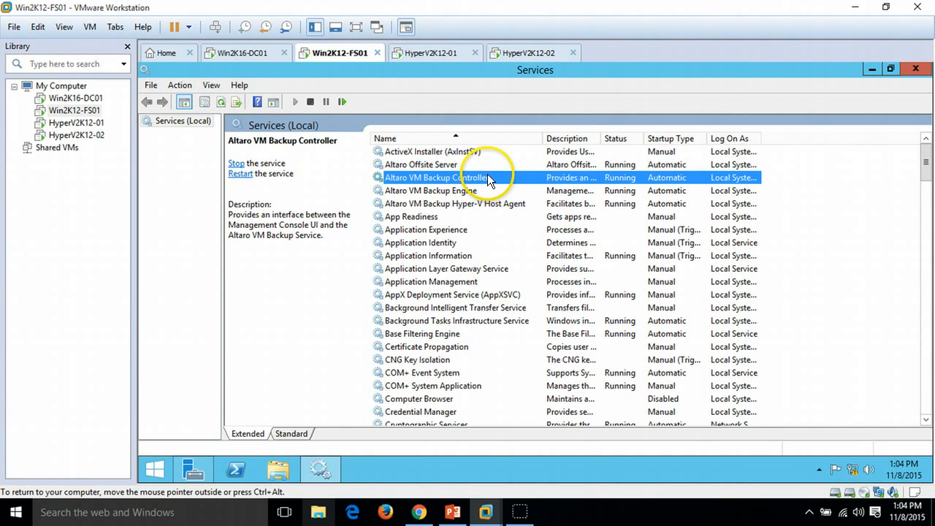
{"action": "left_click", "coordinate": [447, 164]}
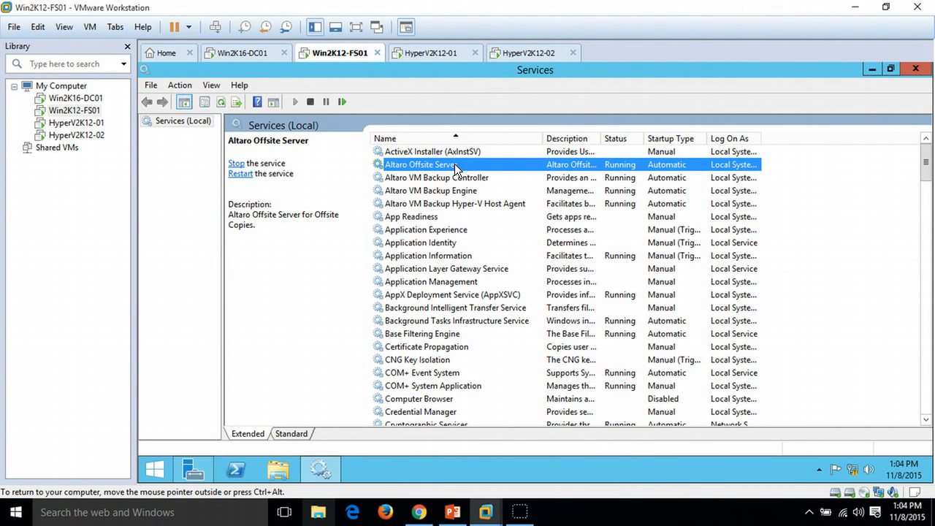
{"action": "left_click", "coordinate": [455, 203]}
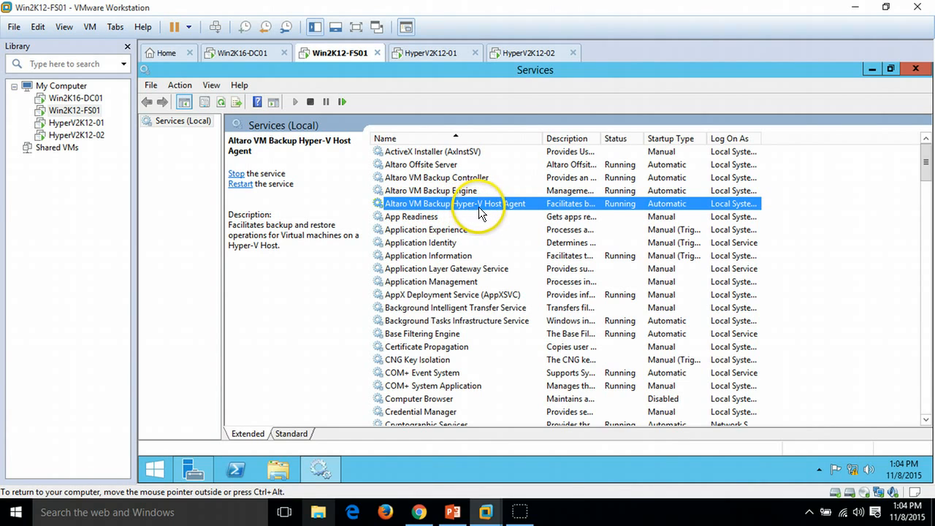
{"action": "left_click", "coordinate": [499, 190]}
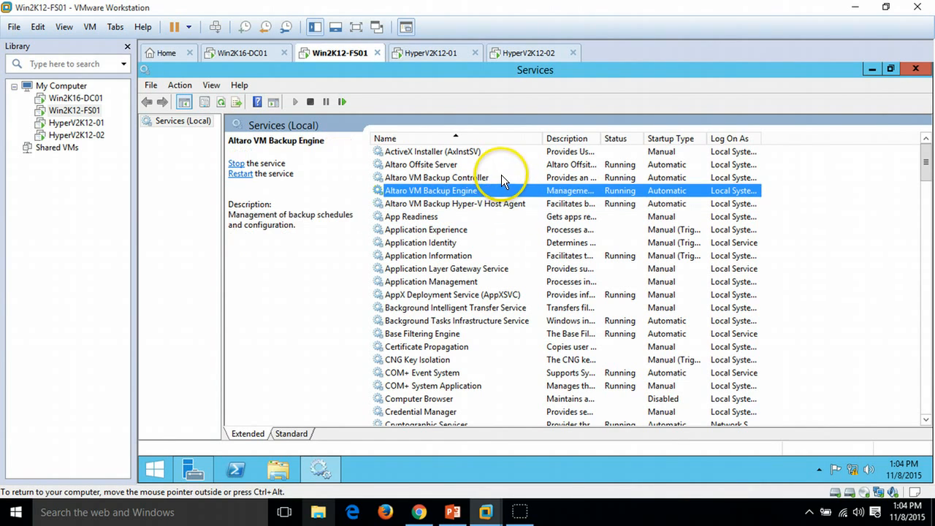
{"action": "left_click", "coordinate": [501, 178]}
{"action": "left_click", "coordinate": [453, 191]}
{"action": "left_click", "coordinate": [490, 204]}
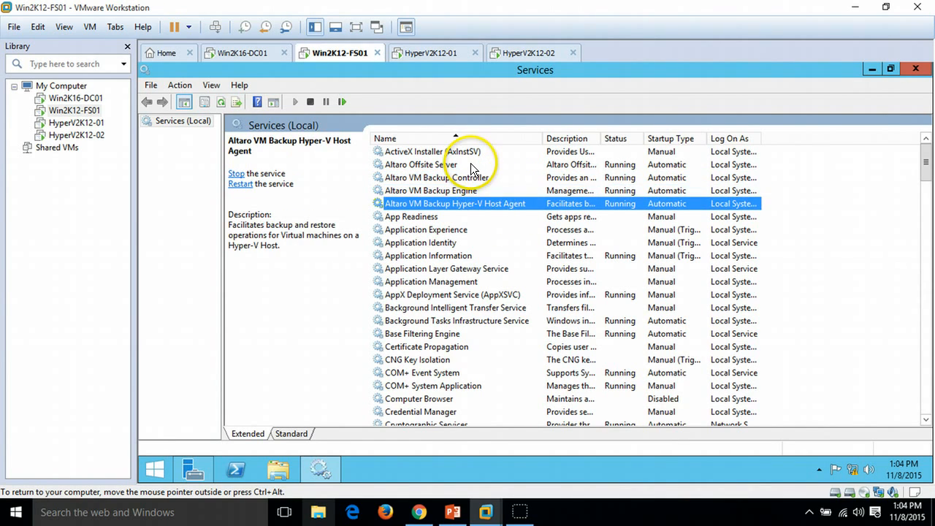
{"action": "left_click", "coordinate": [467, 166]}
{"action": "left_click", "coordinate": [492, 205]}
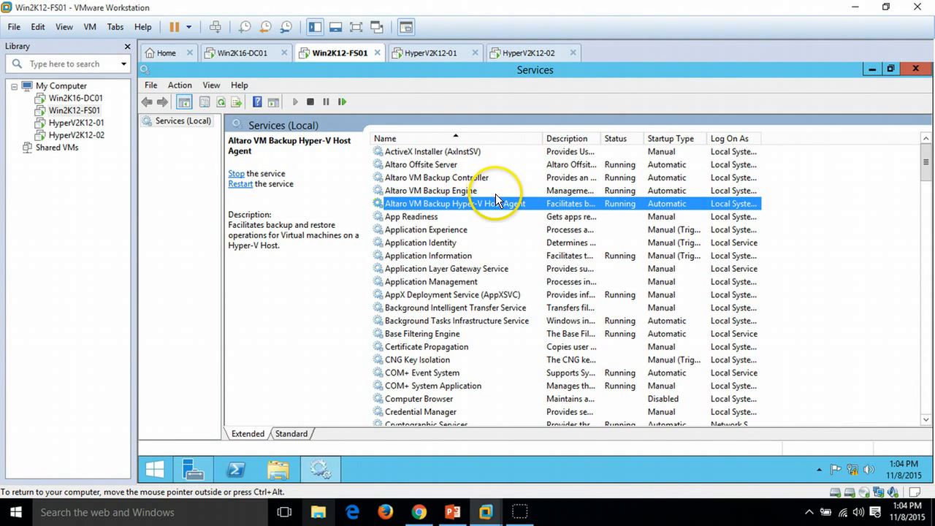
{"action": "left_click", "coordinate": [454, 179]}
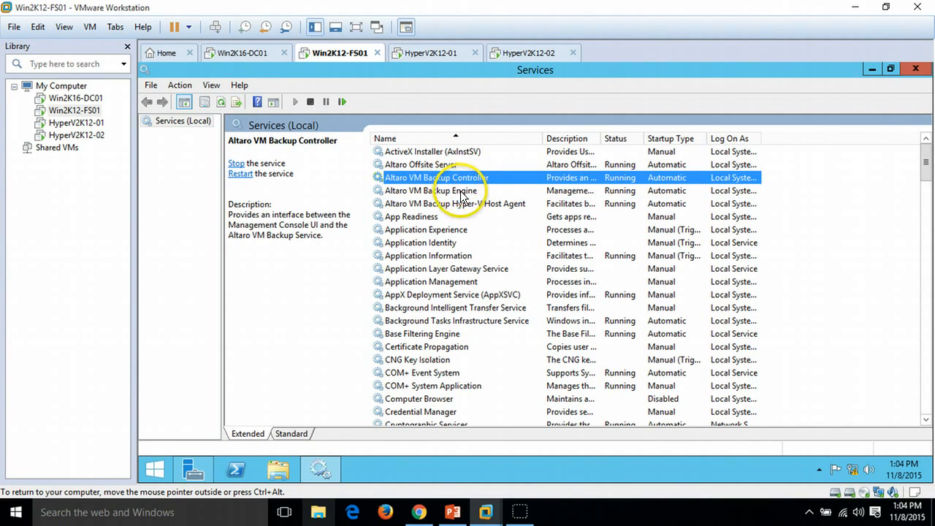
{"action": "left_click", "coordinate": [453, 192]}
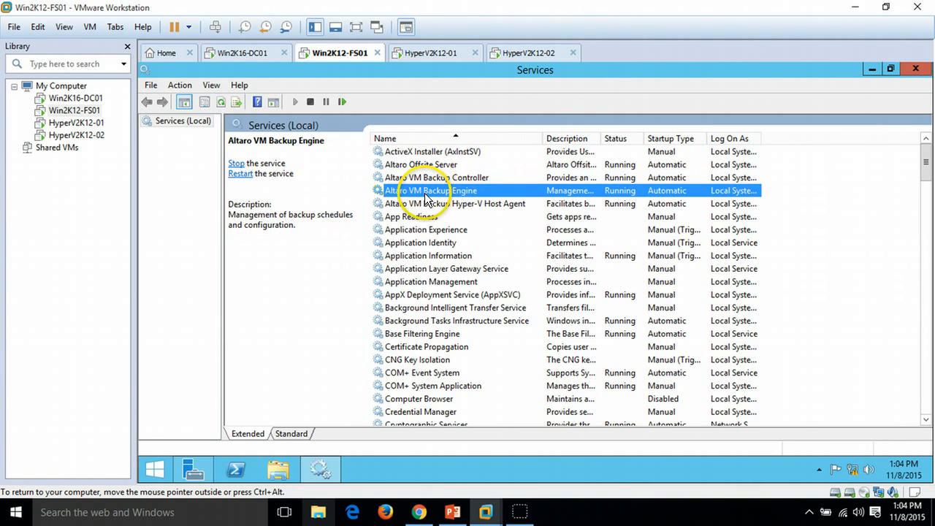
{"action": "left_click", "coordinate": [486, 178]}
{"action": "left_click", "coordinate": [503, 192]}
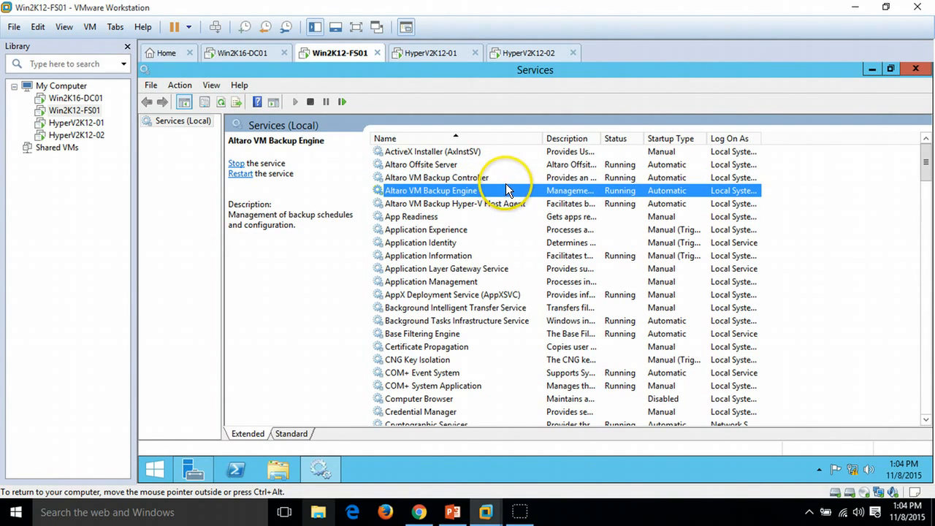
{"action": "left_click", "coordinate": [504, 179]}
{"action": "left_click", "coordinate": [507, 191]}
{"action": "left_click", "coordinate": [502, 179]}
Step: On HyperV2K12-01, open Services, widen the Name column and examine the Altaro VM Backup Hyper-V Host Agent service
{"action": "left_click", "coordinate": [433, 52]}
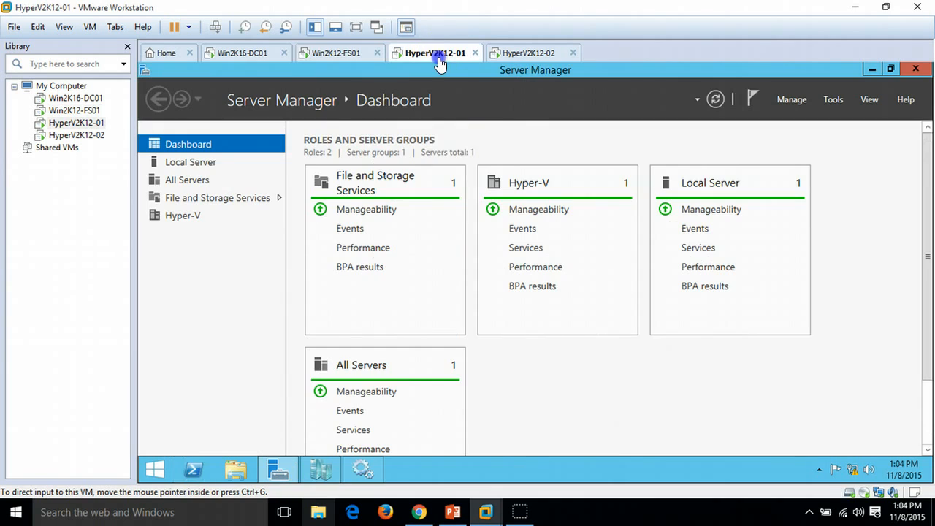
{"action": "left_click", "coordinate": [359, 470]}
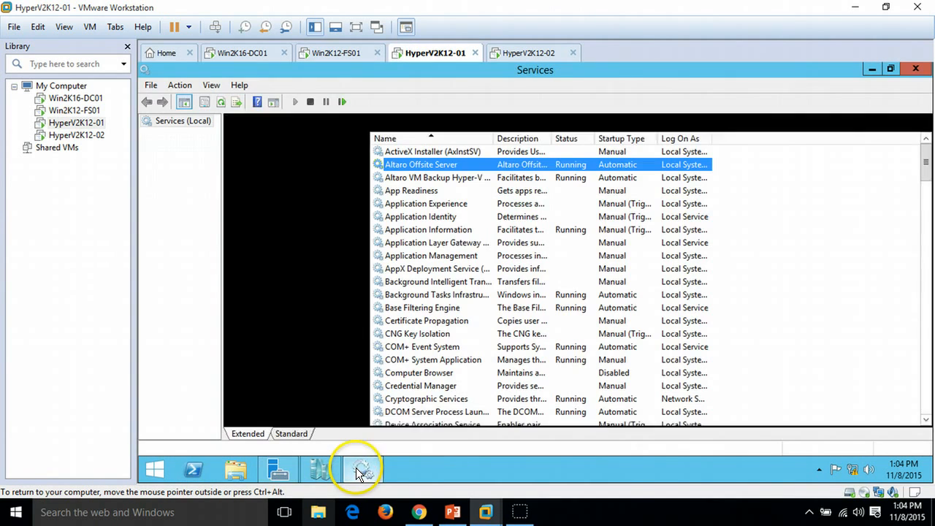
{"action": "left_click", "coordinate": [466, 178]}
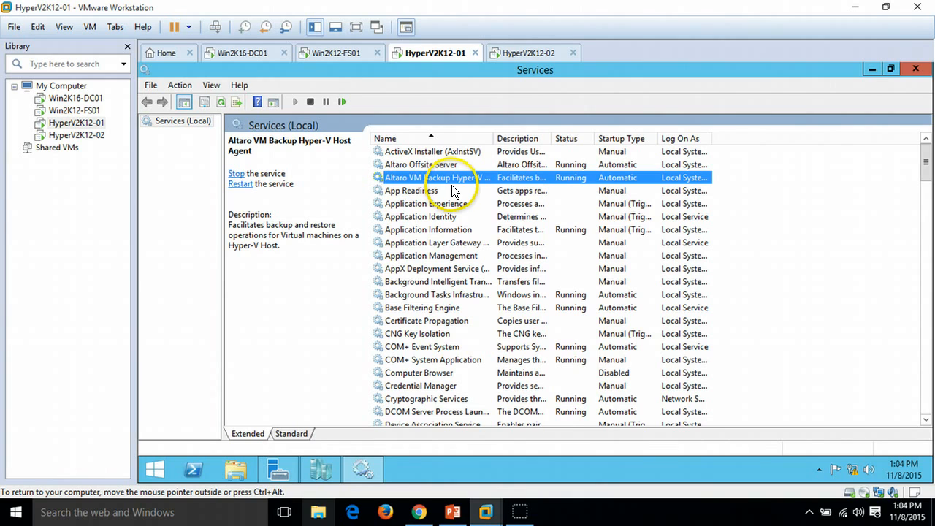
{"action": "double_click", "coordinate": [494, 138]}
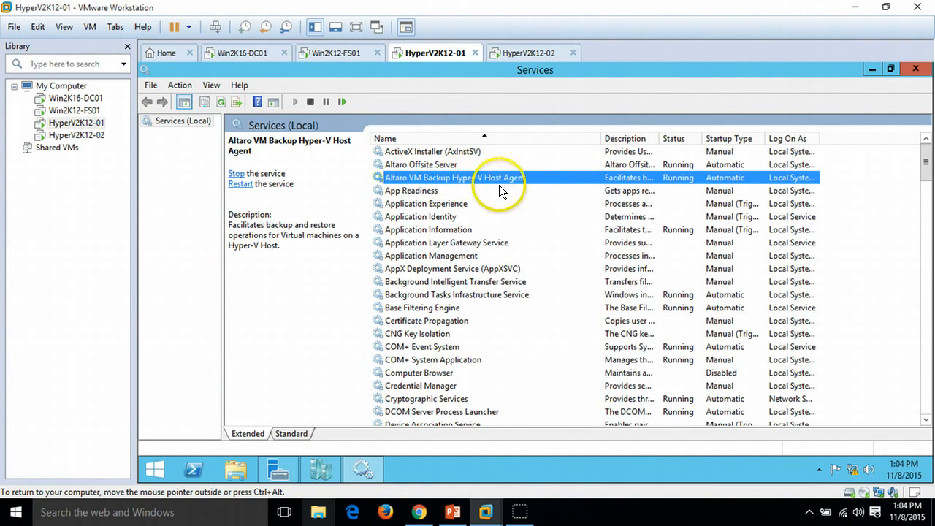
{"action": "left_click", "coordinate": [457, 159]}
{"action": "left_click", "coordinate": [499, 177]}
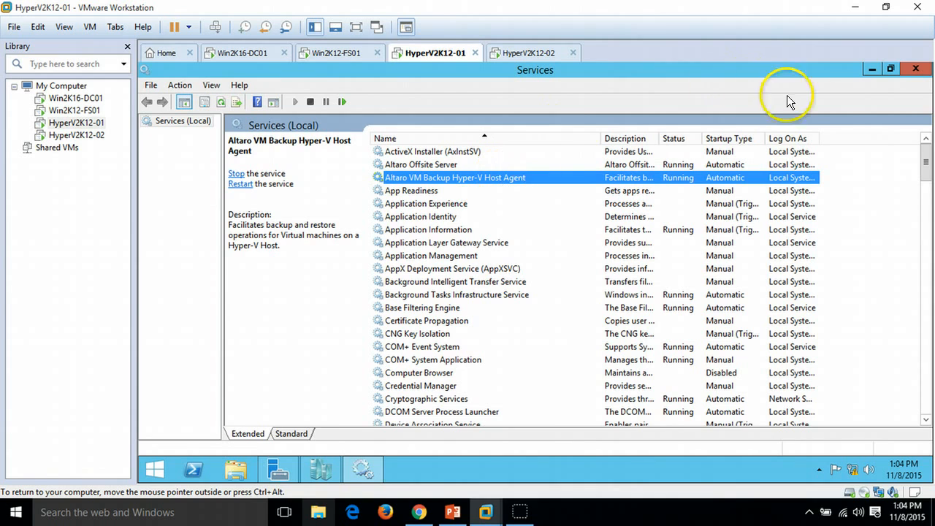
{"action": "left_click", "coordinate": [865, 71]}
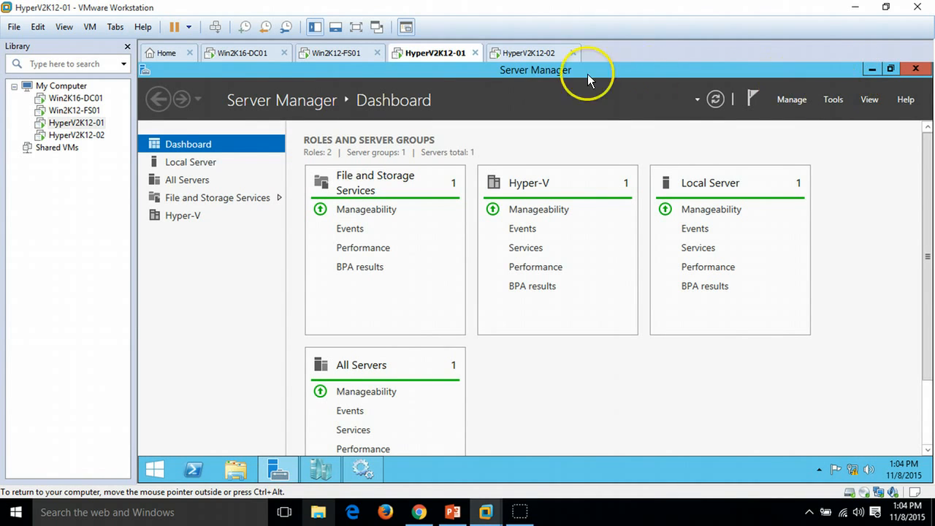
Step: Switch to Win2K12-FS01 and close the Services console
{"action": "left_click", "coordinate": [515, 54]}
{"action": "left_click", "coordinate": [339, 53]}
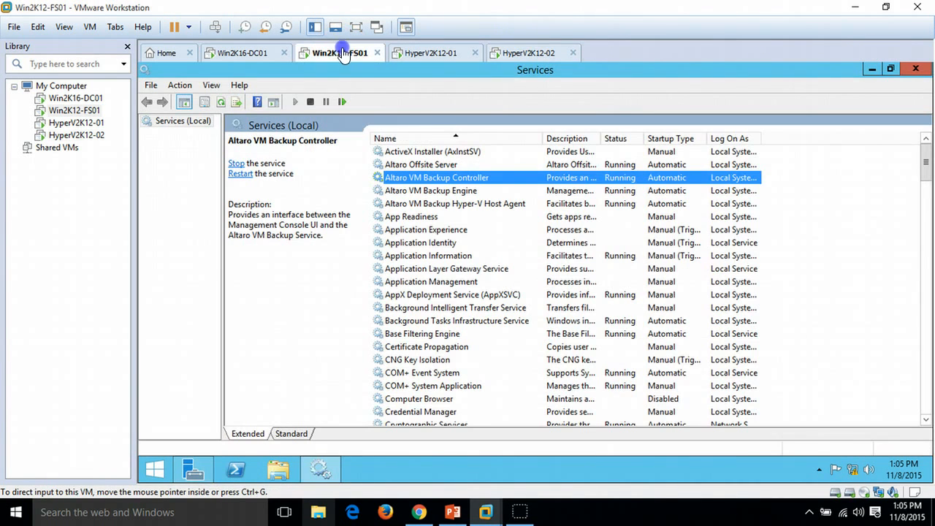
{"action": "left_click", "coordinate": [879, 70]}
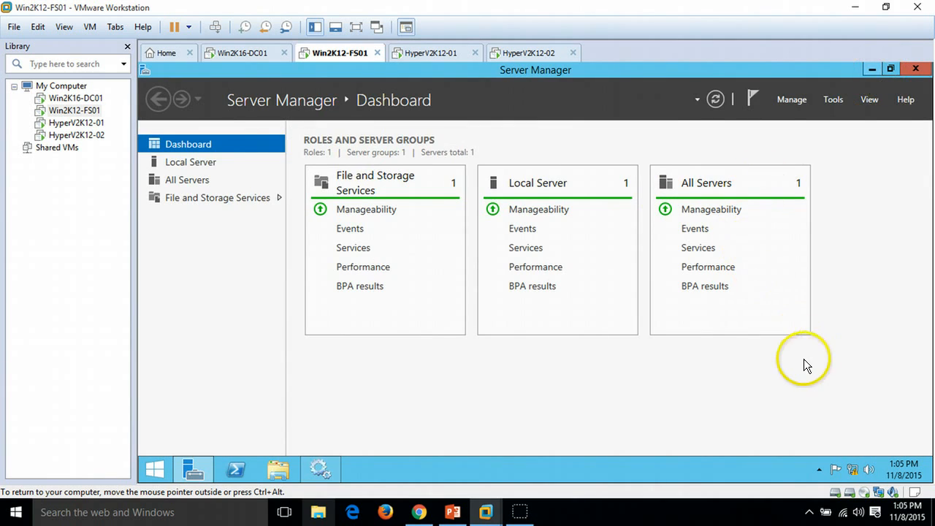
Step: Launch Altaro VM Backup by searching the Start apps for "alt"
{"action": "left_click", "coordinate": [142, 470]}
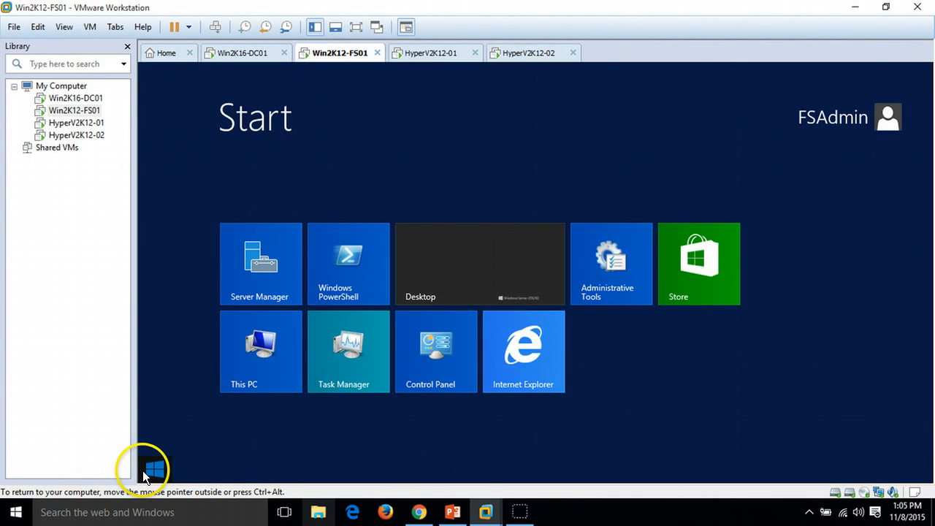
{"action": "left_click", "coordinate": [228, 436]}
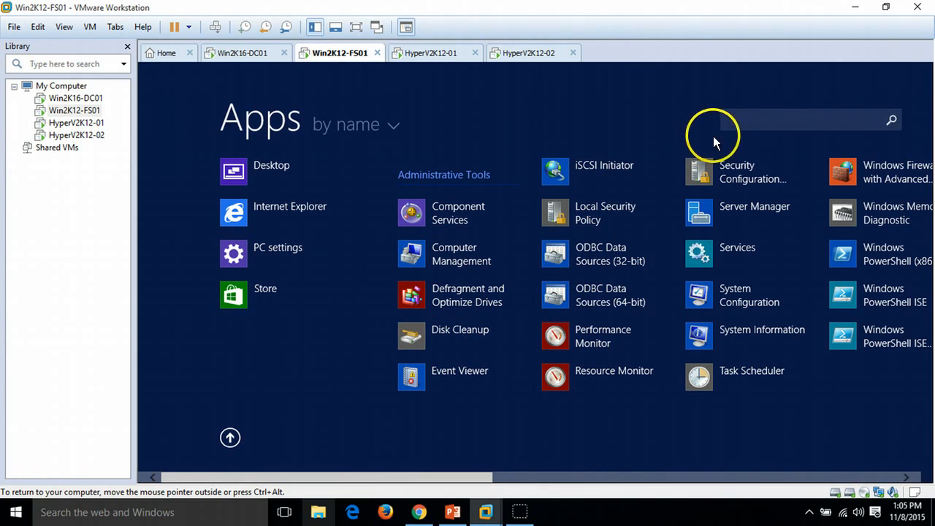
{"action": "left_click", "coordinate": [732, 125]}
{"action": "type", "text": "alt"}
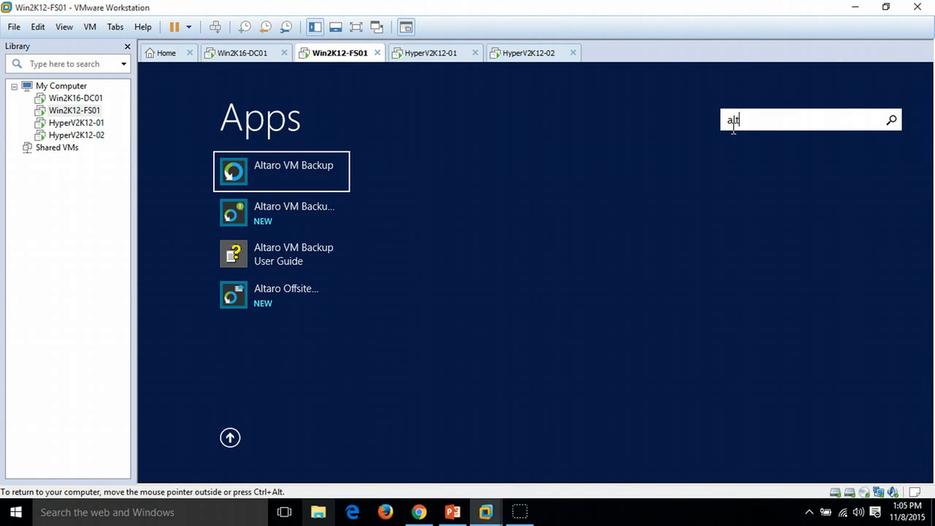
{"action": "left_click", "coordinate": [302, 168]}
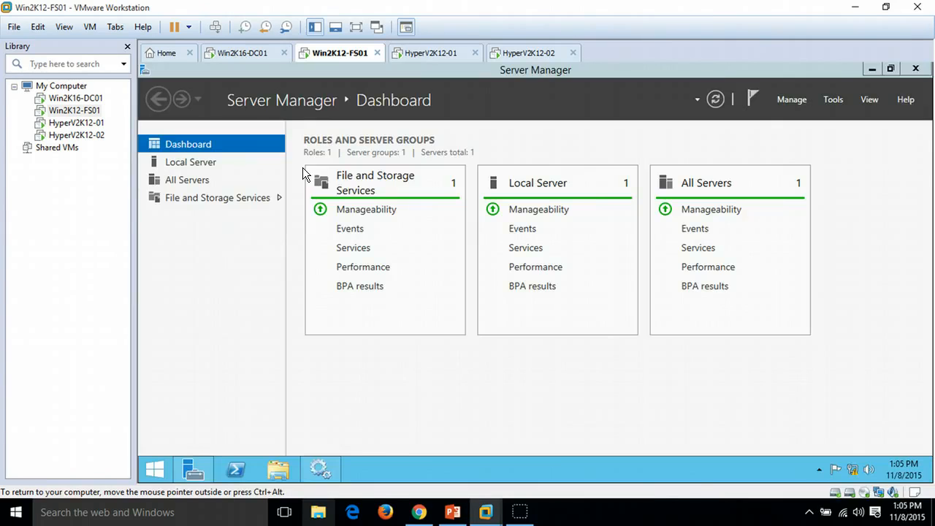
{"action": "left_click", "coordinate": [193, 471]}
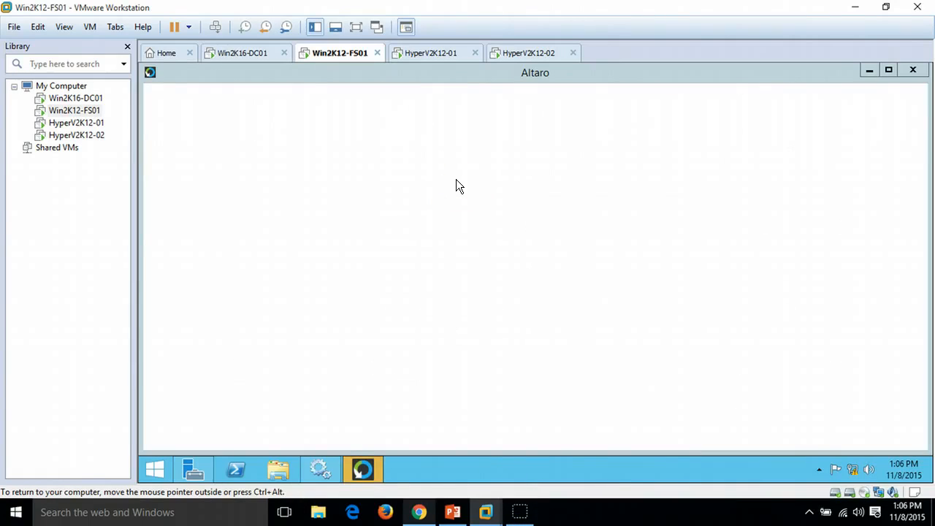
Step: Maximize the Altaro VM Backup window and connect the Management Console to This Machine
{"action": "left_click", "coordinate": [361, 469]}
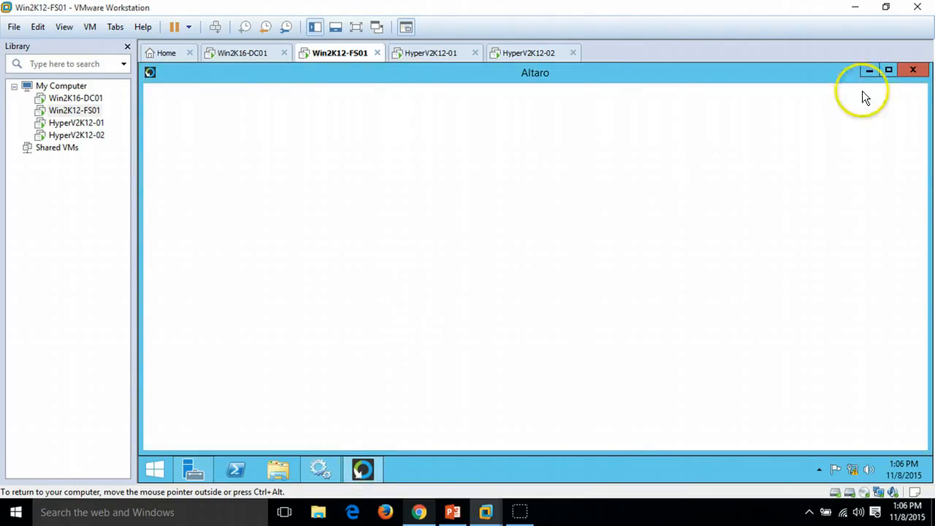
{"action": "left_click", "coordinate": [895, 68]}
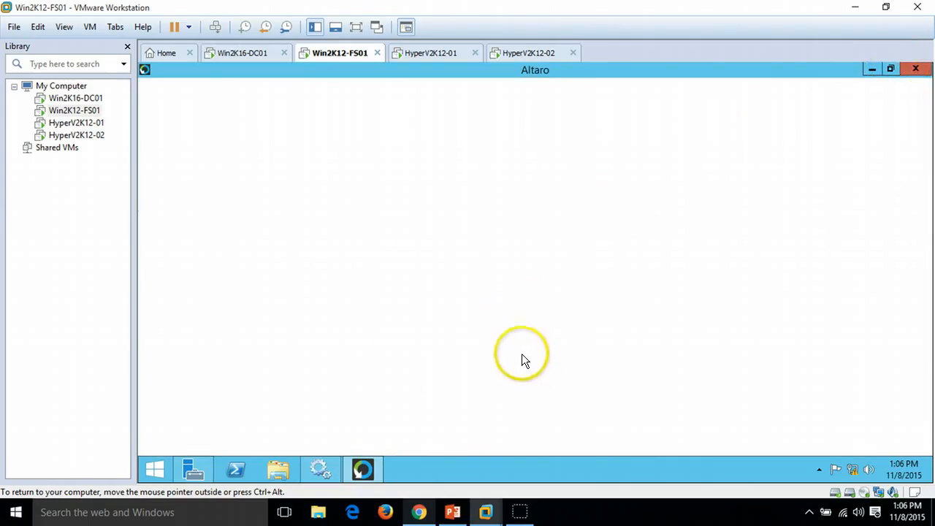
{"action": "left_click", "coordinate": [255, 329]}
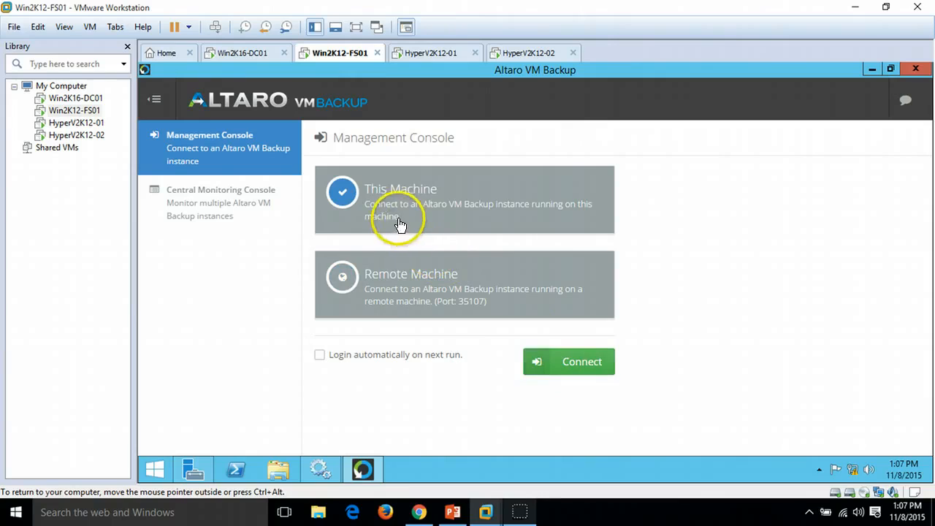
{"action": "left_click", "coordinate": [589, 367]}
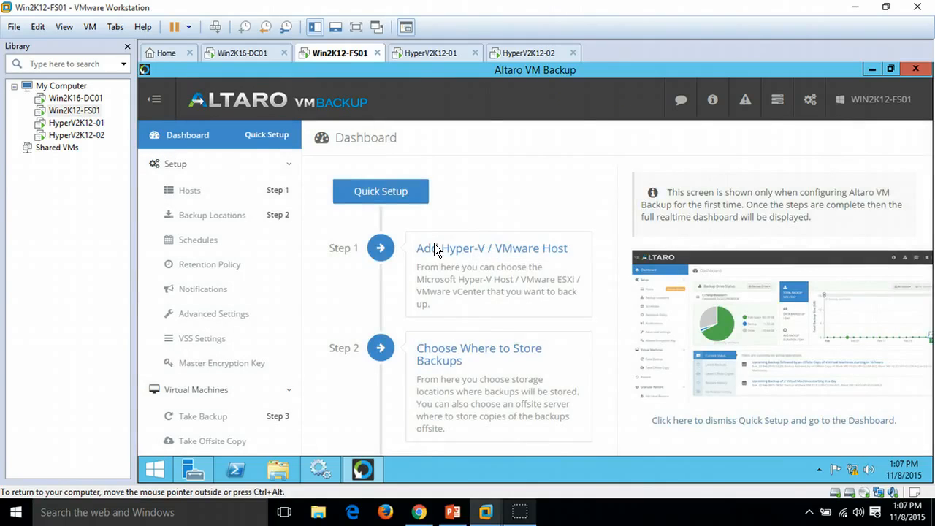
Step: Open the Hosts setup and choose Microsoft Hyper-V as the host type to add
{"action": "left_click", "coordinate": [434, 244]}
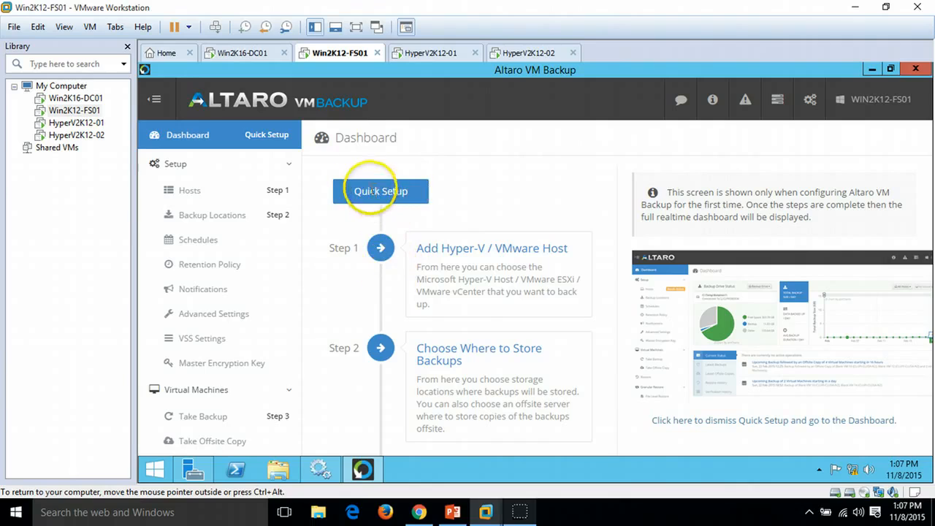
{"action": "left_click", "coordinate": [234, 425]}
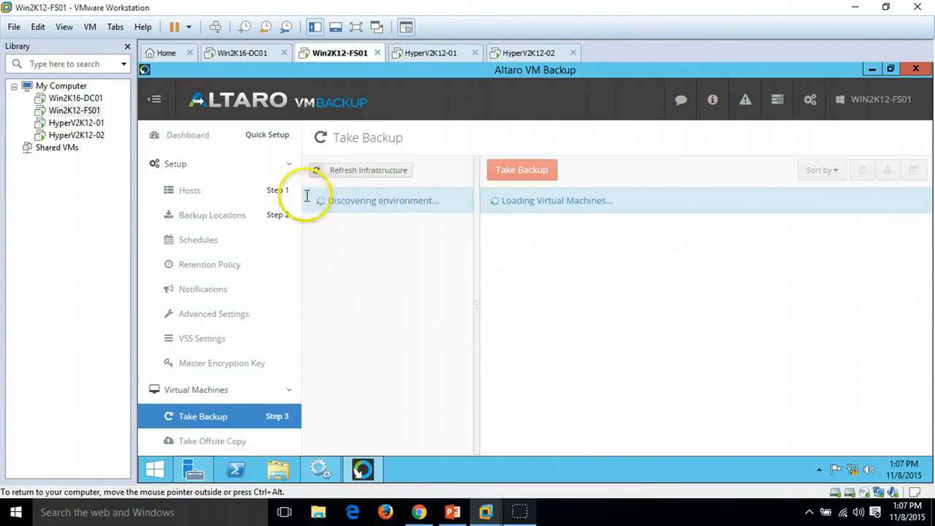
{"action": "left_click", "coordinate": [268, 197]}
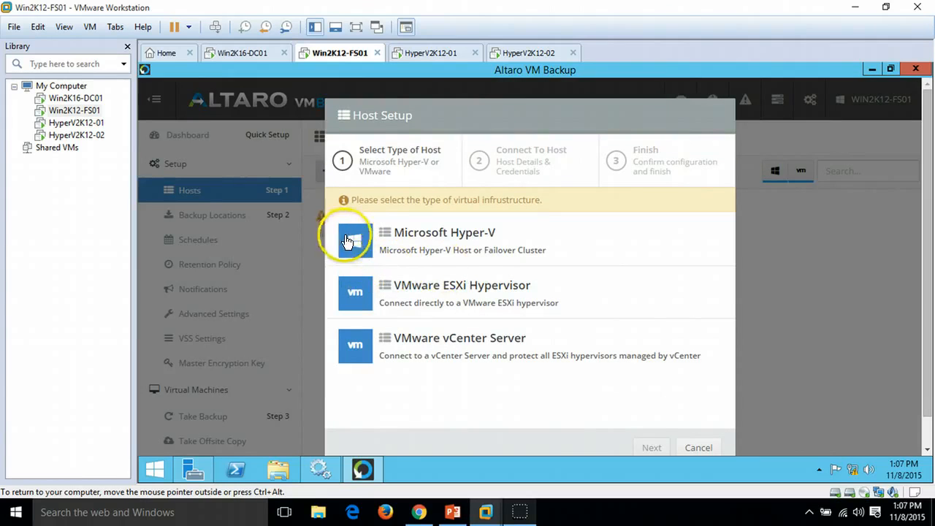
{"action": "left_click", "coordinate": [473, 250]}
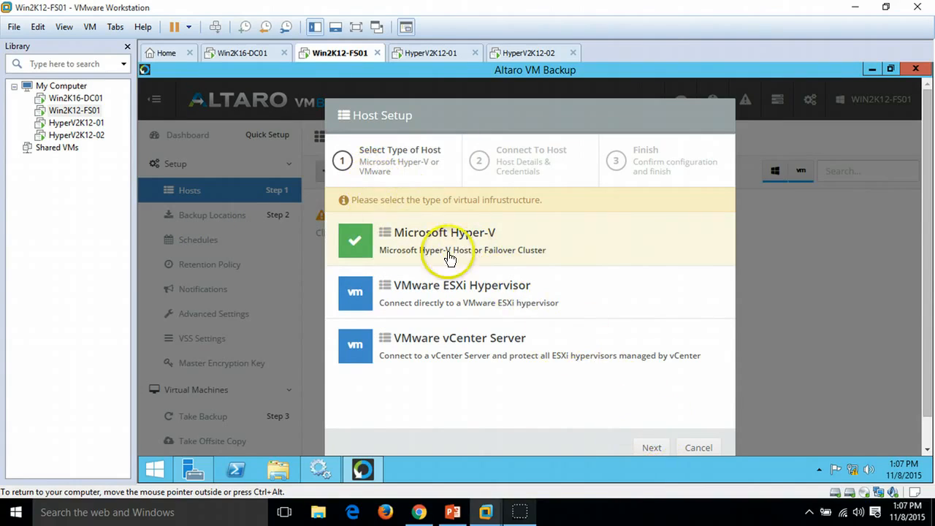
{"action": "left_click", "coordinate": [652, 448]}
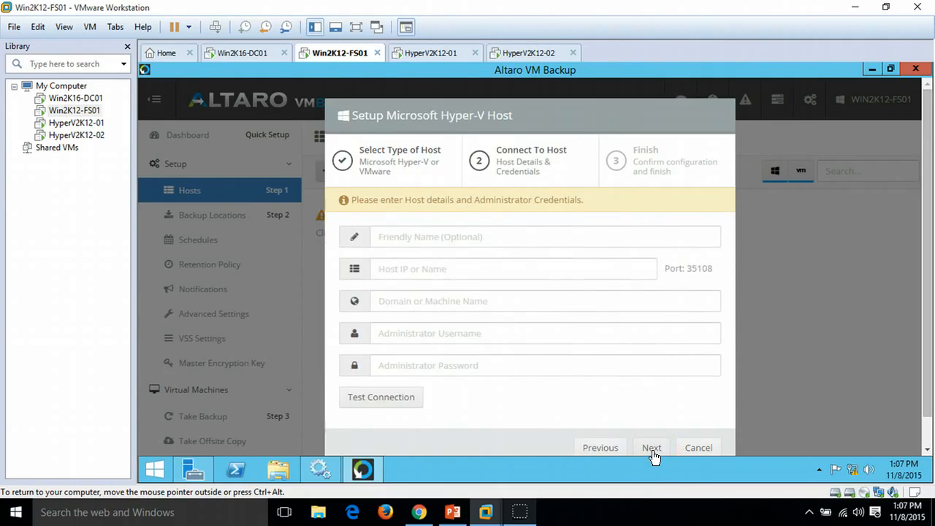
Step: Enter the friendly name HyperV2K12-01 and host IP 192.168.1.241
{"action": "left_click", "coordinate": [442, 237]}
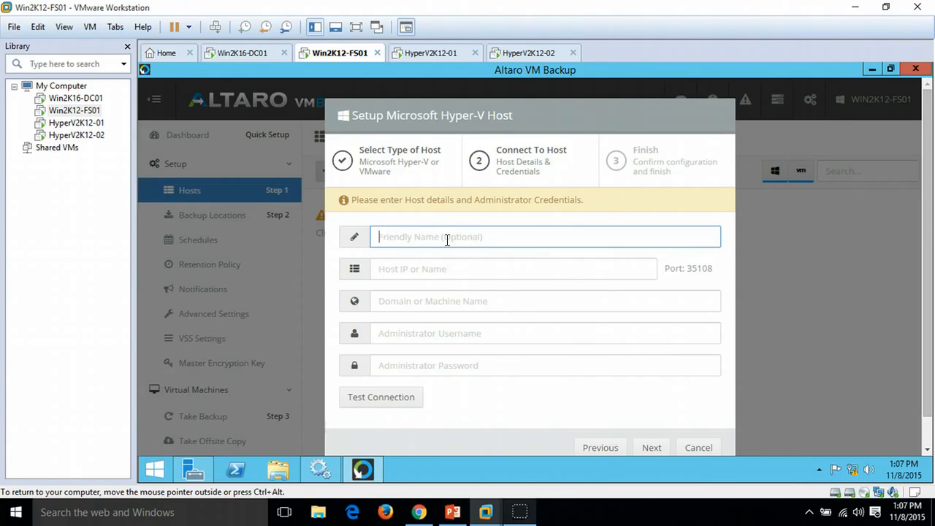
{"action": "type", "text": "HyperV2K12-01"}
{"action": "left_click", "coordinate": [451, 269]}
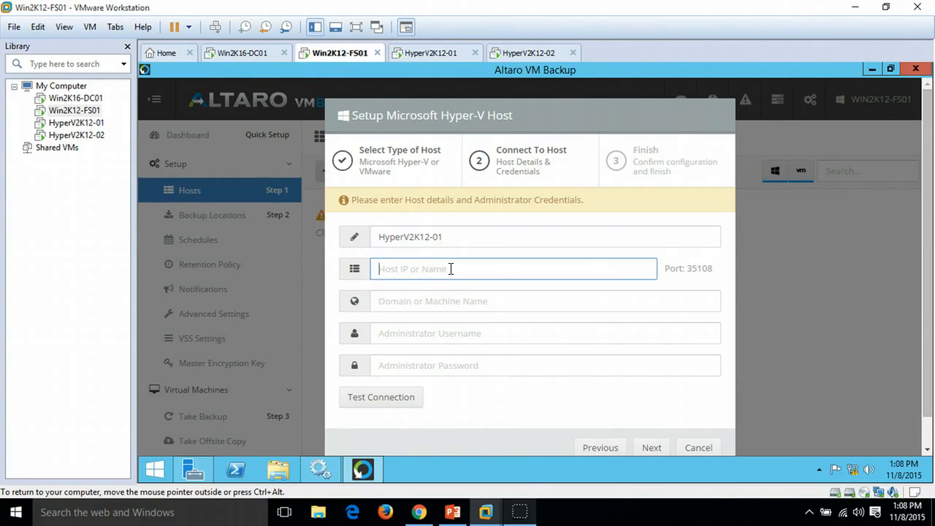
{"action": "type", "text": "192.168.1.241"}
{"action": "left_click", "coordinate": [440, 301]}
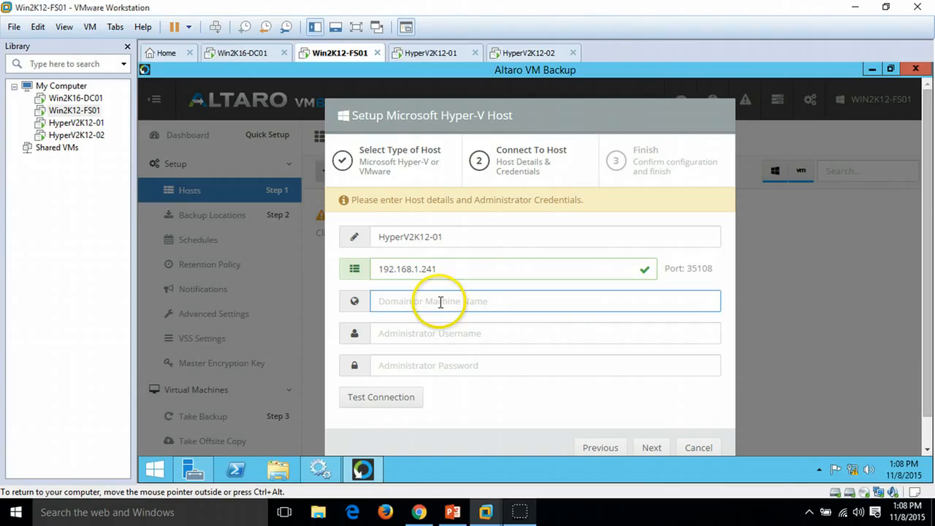
Step: Set the host's domain to VICTORINFOSOL.COM
{"action": "type", "text": "VICTORI"}
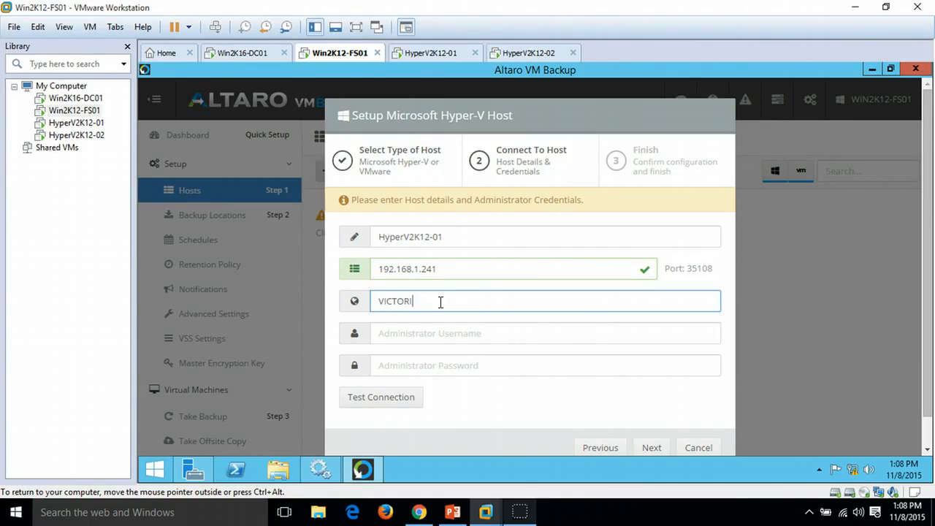
{"action": "type", "text": "NF"}
{"action": "type", "text": "OSEC.CO"}
{"action": "type", "text": "M"}
Step: Enter the administrator username HyperVAdmin and the administrator password
{"action": "left_click", "coordinate": [449, 333]}
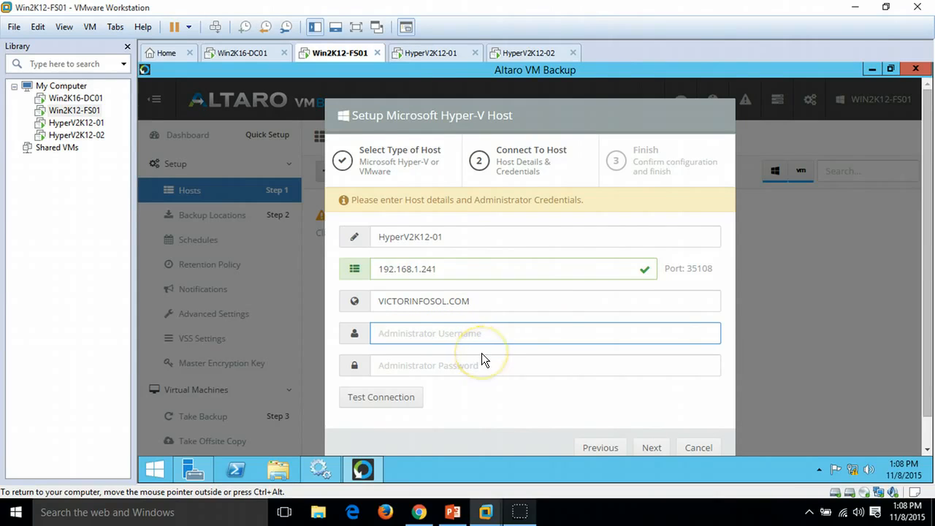
{"action": "type", "text": "Hyp"}
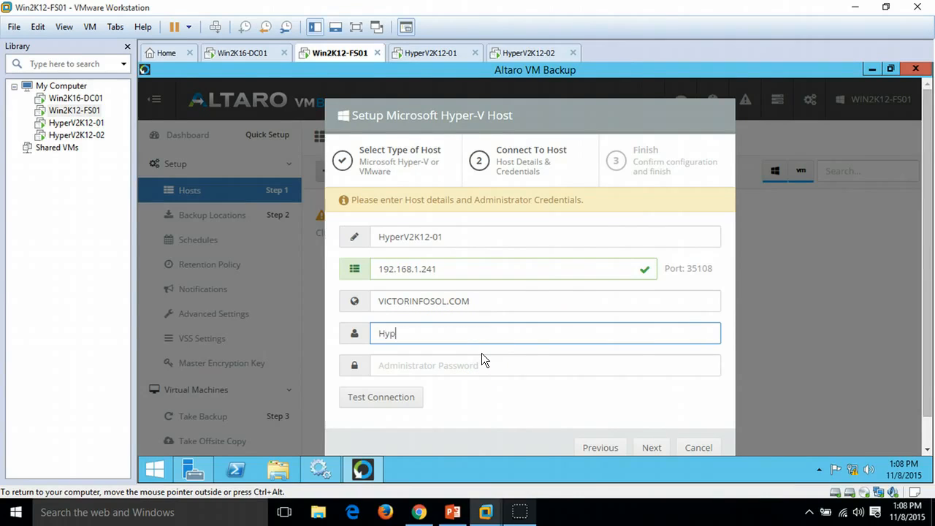
{"action": "type", "text": "erVAdmin"}
{"action": "key", "text": "Tab"}
{"action": "type", "text": "P@ssw0rd"}
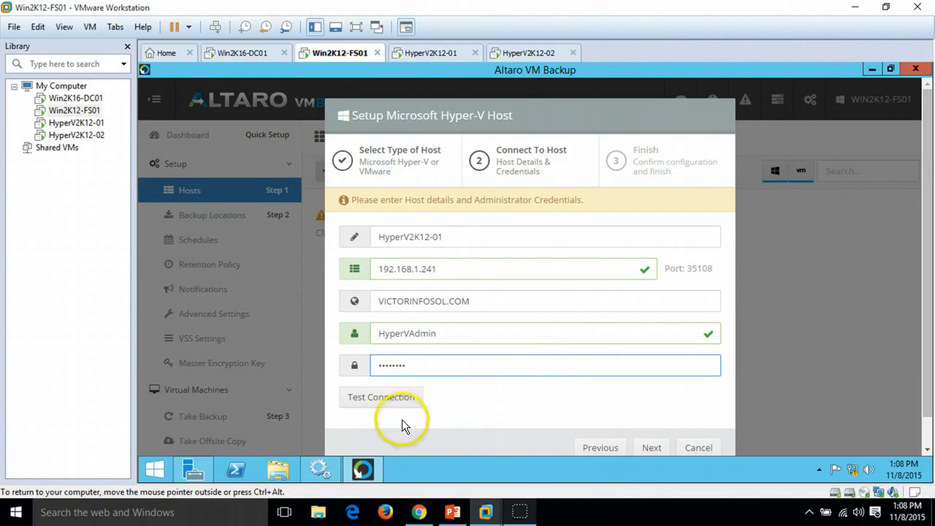
Step: Test the host connection, then finish adding HyperV2K12-01 and dismiss the notification
{"action": "left_click", "coordinate": [391, 400]}
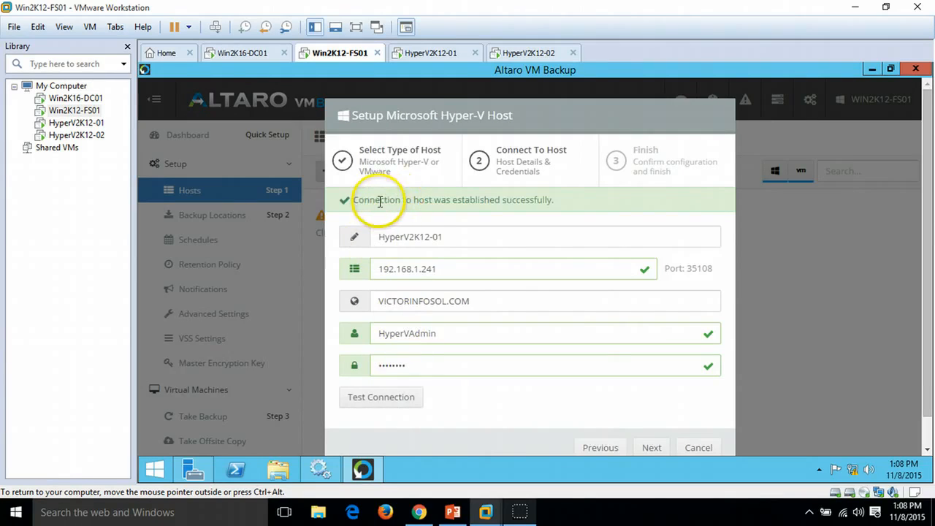
{"action": "left_click_drag", "start_coordinate": [363, 199], "coordinate": [575, 199]}
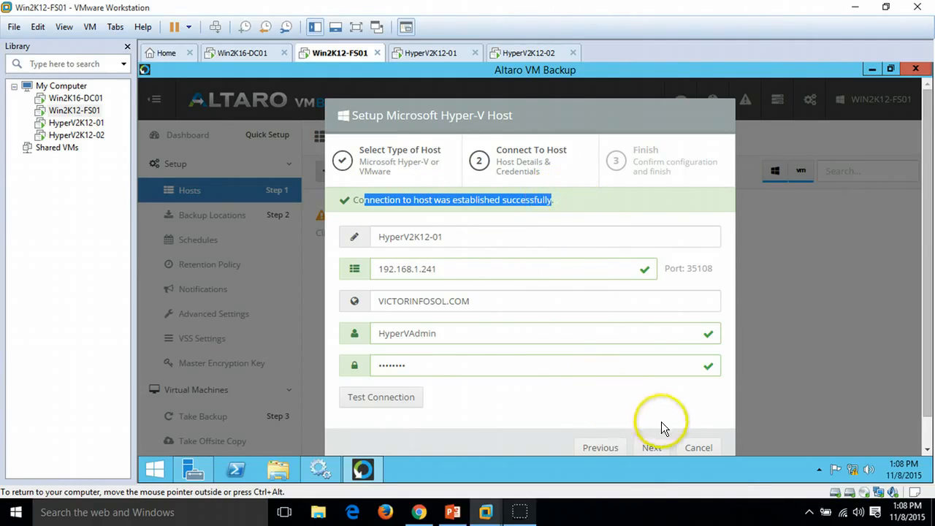
{"action": "left_click", "coordinate": [653, 451]}
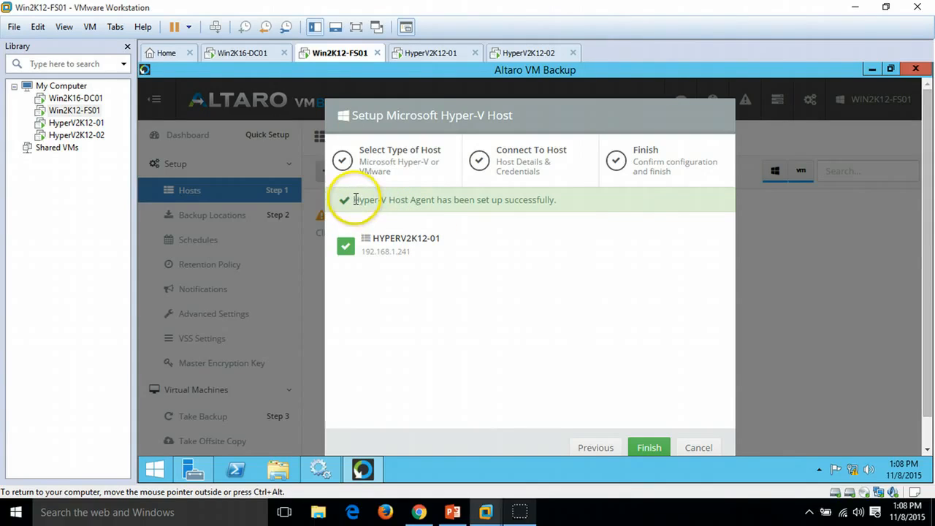
{"action": "left_click_drag", "start_coordinate": [355, 201], "coordinate": [570, 201]}
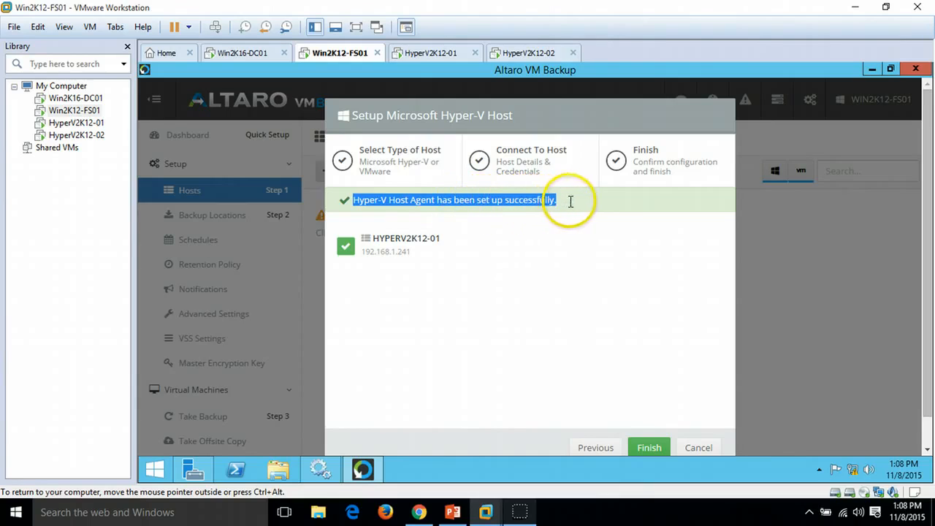
{"action": "left_click", "coordinate": [652, 445]}
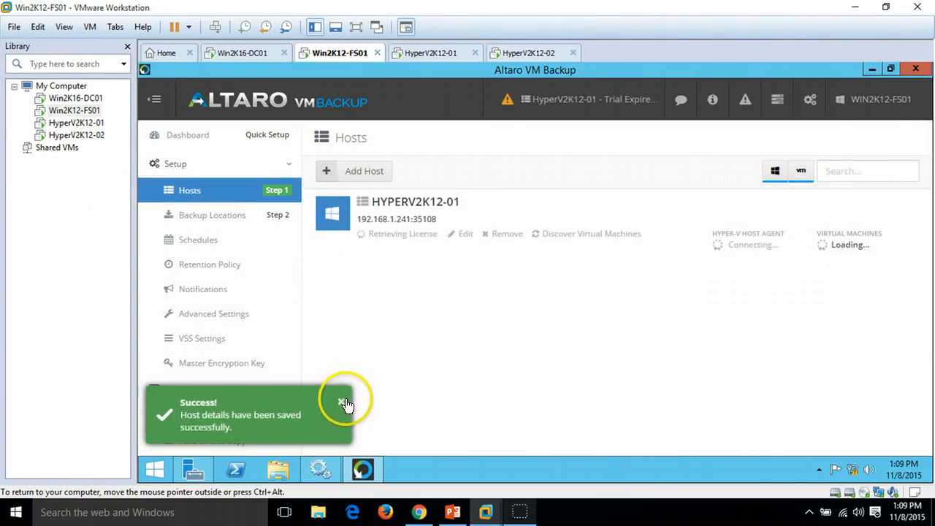
{"action": "left_click", "coordinate": [341, 401]}
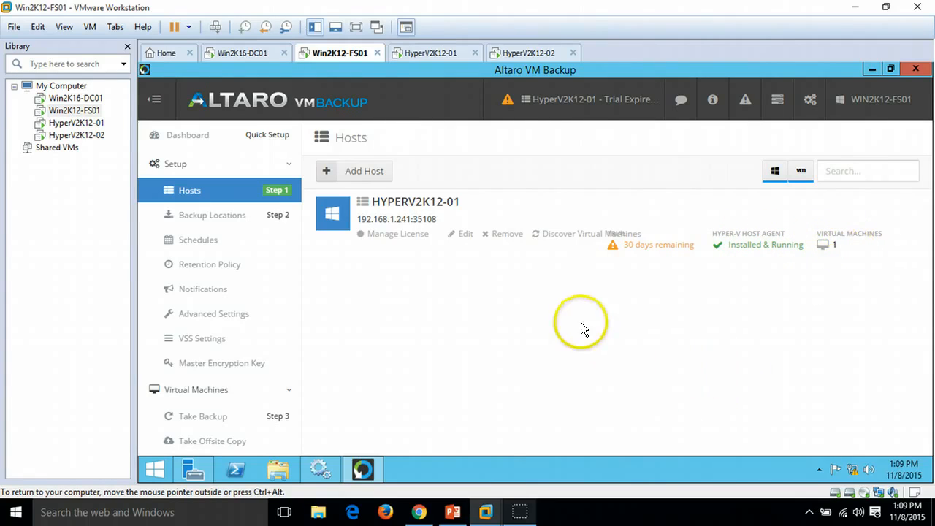
Step: Add another Microsoft Hyper-V host and give it the friendly name HyperV2K12-02
{"action": "left_click", "coordinate": [366, 179]}
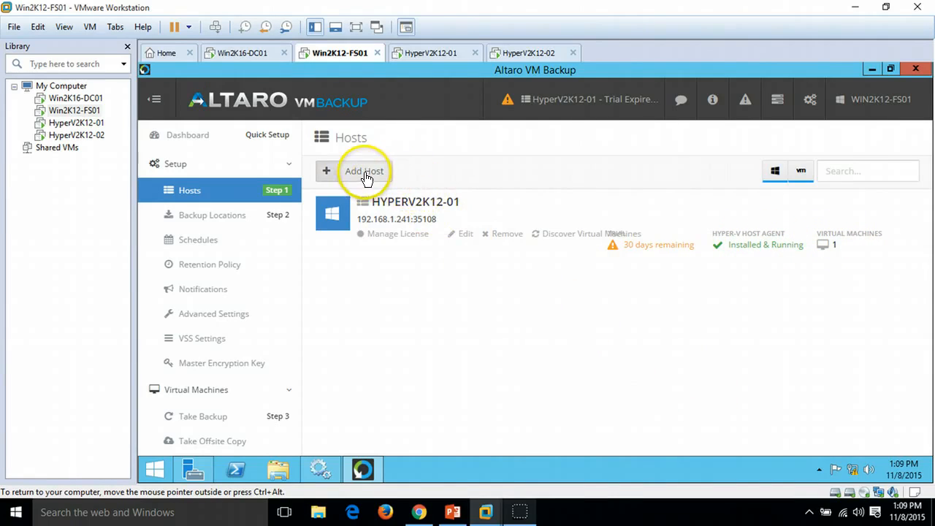
{"action": "left_click", "coordinate": [476, 254]}
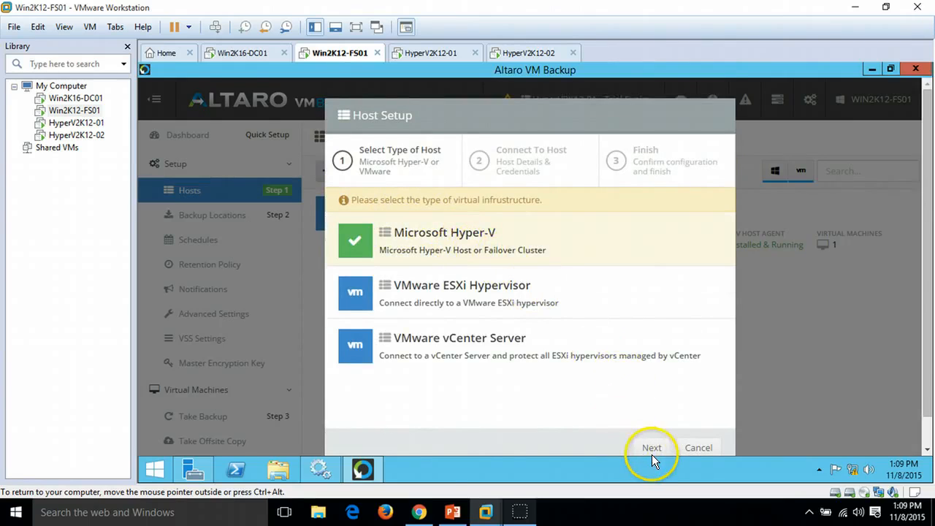
{"action": "left_click", "coordinate": [652, 448]}
{"action": "left_click", "coordinate": [469, 244]}
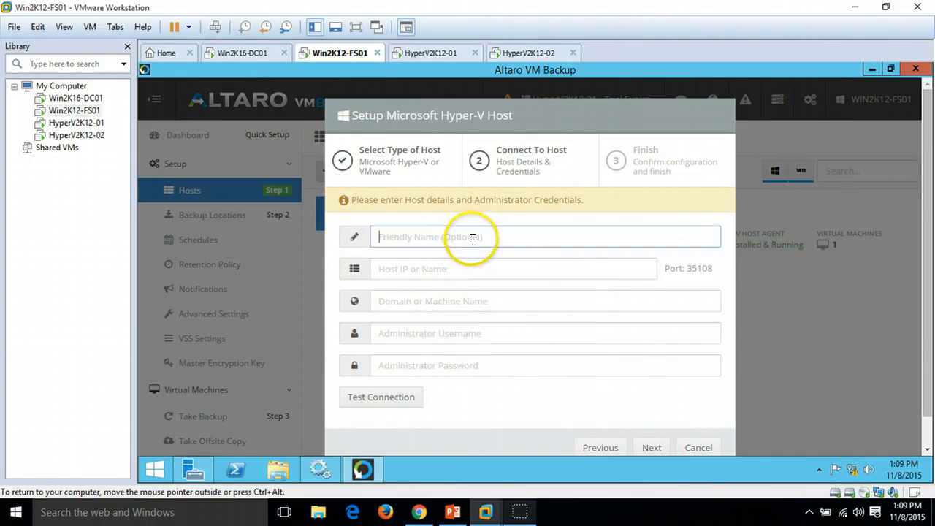
{"action": "type", "text": "HyperV"}
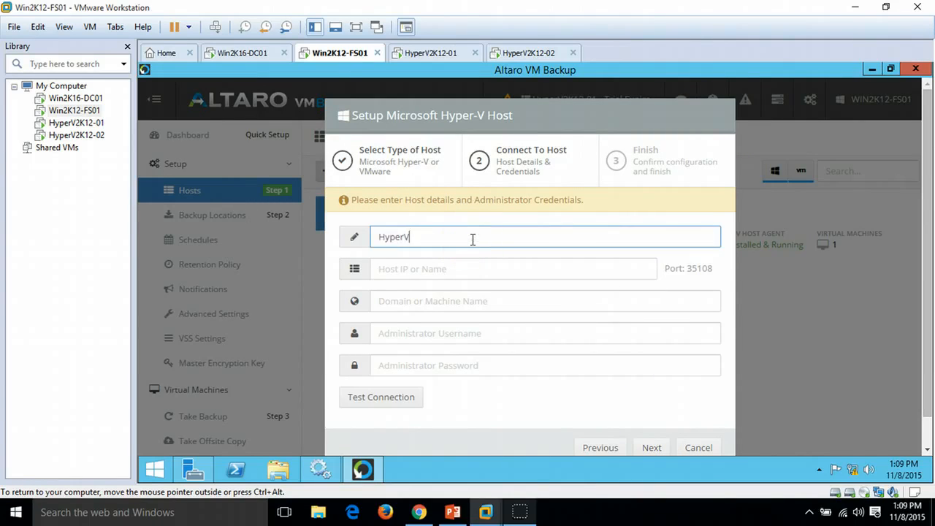
{"action": "type", "text": "2K12-02"}
Step: Set the second host's IP to 192.168.1.242
{"action": "left_click", "coordinate": [406, 266]}
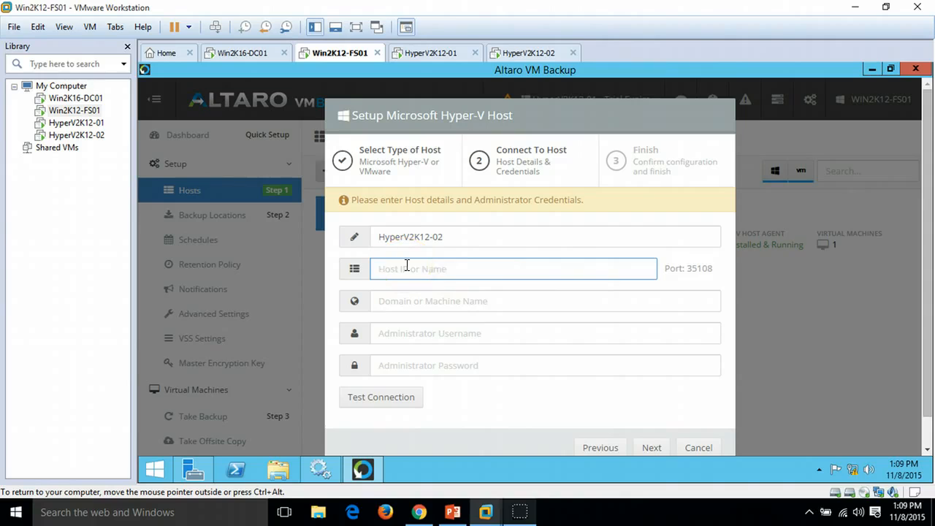
{"action": "type", "text": "192.168.1.242"}
{"action": "key", "text": "Tab"}
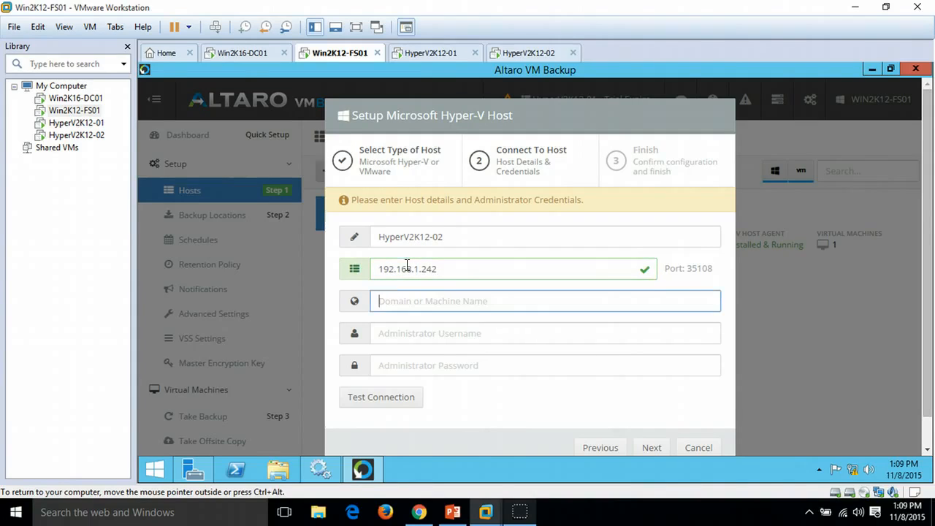
Step: Fill in the domain VICTORINFOSOL.COM, the administrator username HyperVAdmin and the administrator password for the second host
{"action": "type", "text": "VICTORINFOOL.COM"}
{"action": "key", "text": "Tab"}
{"action": "type", "text": "Hy"}
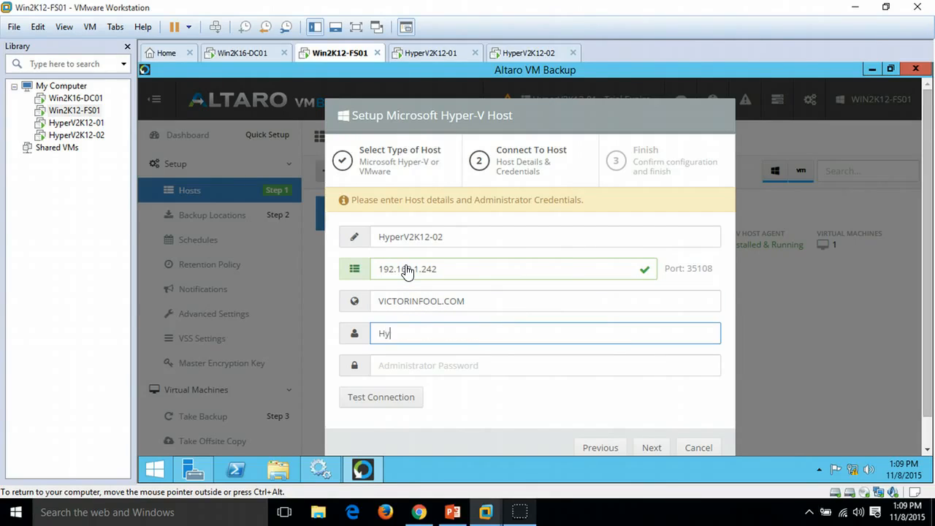
{"action": "type", "text": "perVAdmin"}
{"action": "key", "text": "Tab"}
{"action": "type", "text": "P"}
{"action": "type", "text": "•••••"}
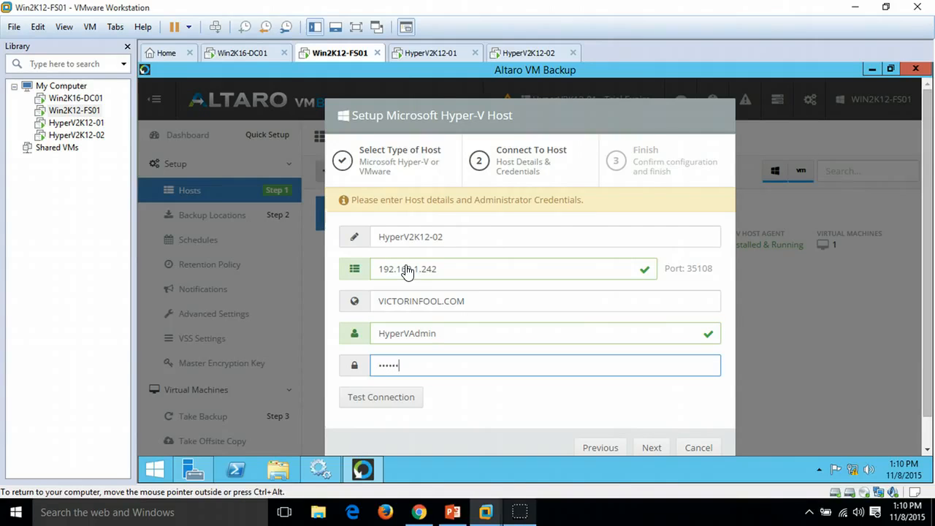
{"action": "type", "text": "••"}
Step: Test the host connection, then install the host agent and finish adding HyperV2K12-02, dismissing the notification
{"action": "left_click", "coordinate": [400, 397]}
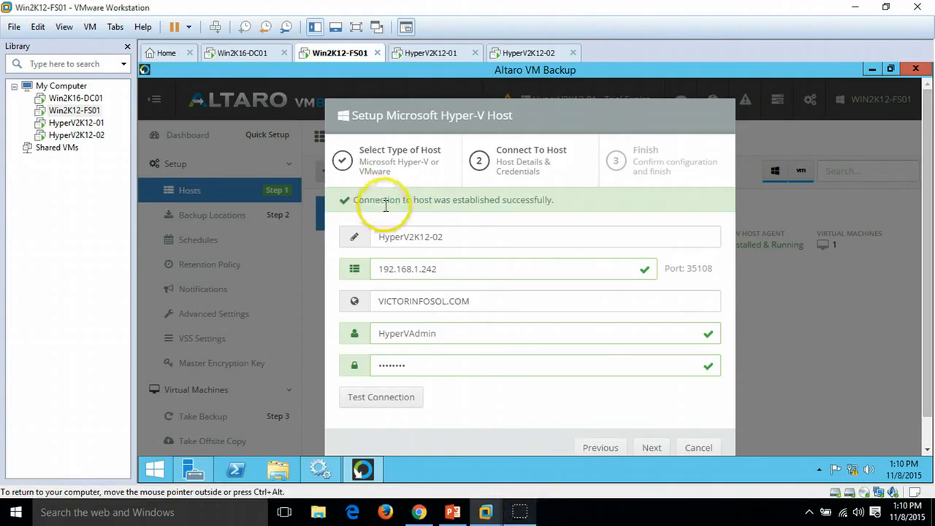
{"action": "left_click", "coordinate": [652, 448]}
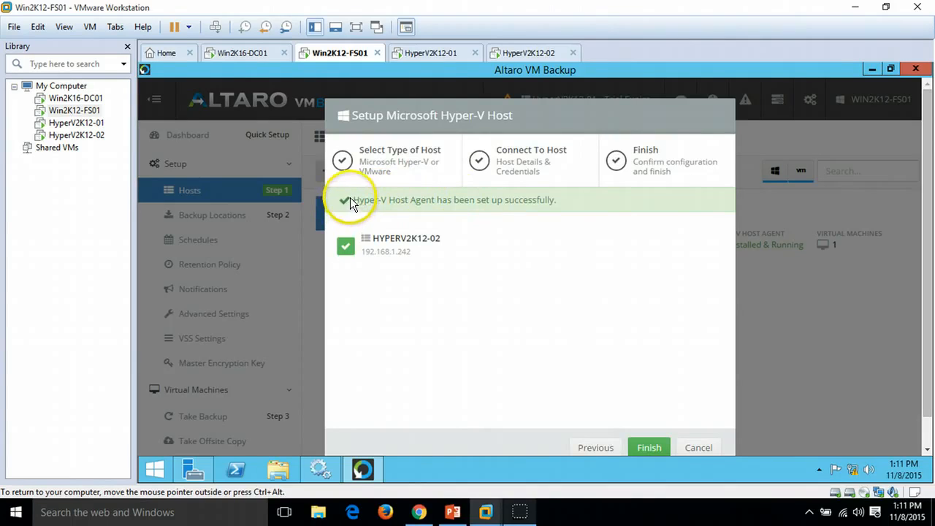
{"action": "left_click_drag", "start_coordinate": [351, 198], "coordinate": [508, 207]}
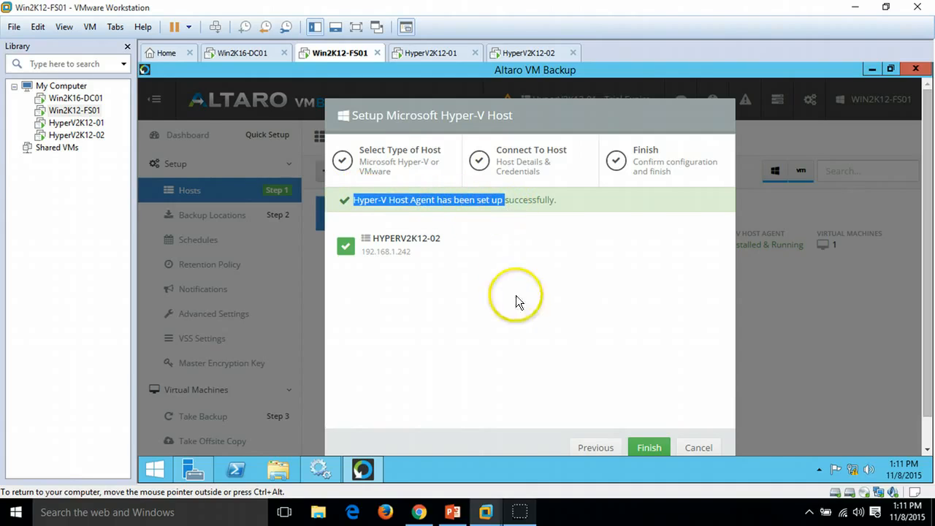
{"action": "left_click", "coordinate": [650, 448]}
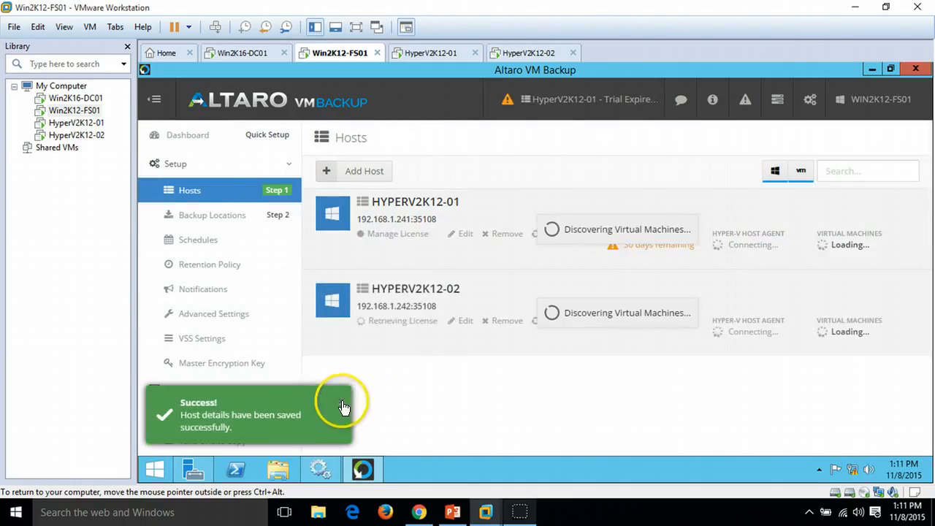
{"action": "left_click", "coordinate": [344, 408]}
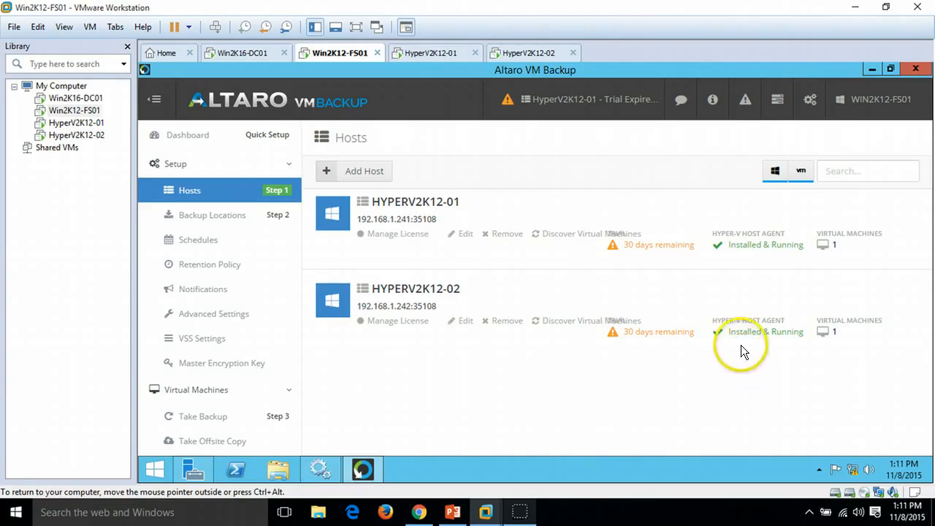
Step: Open the Backup Locations setup and inspect the Backup folder on the Data (D:) drive in File Explorer
{"action": "left_click", "coordinate": [243, 216]}
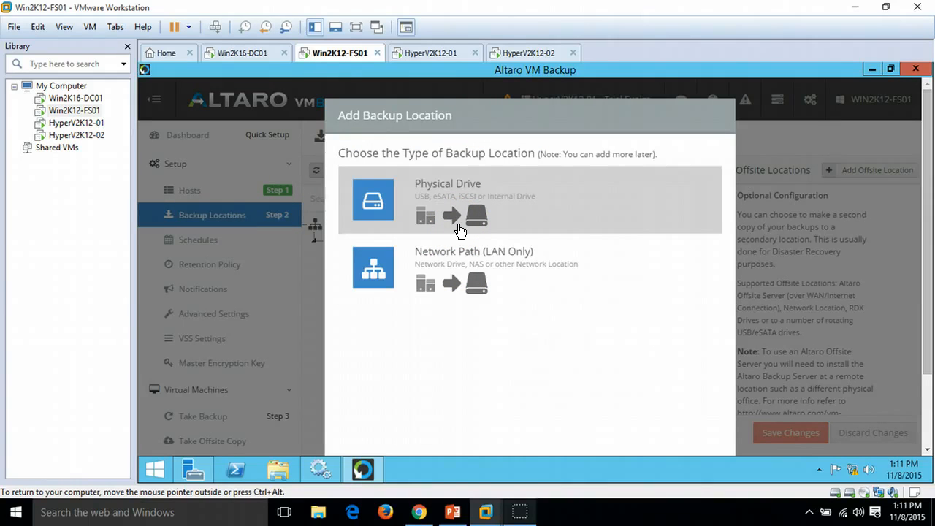
{"action": "left_click", "coordinate": [479, 273]}
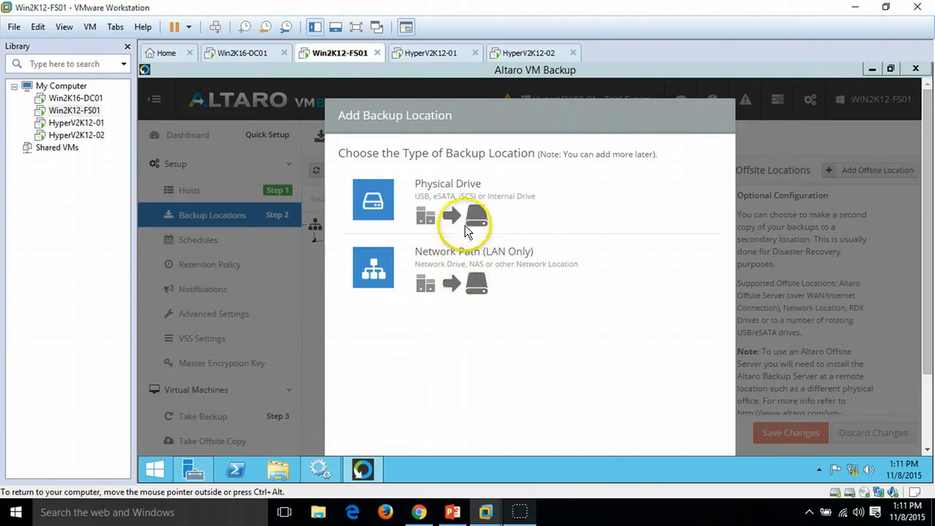
{"action": "key", "text": "super+e"}
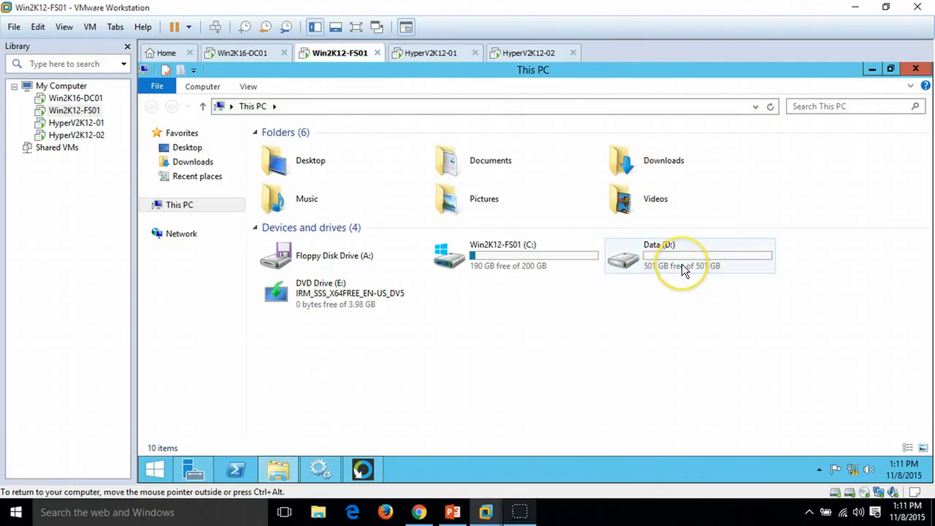
{"action": "double_click", "coordinate": [685, 269]}
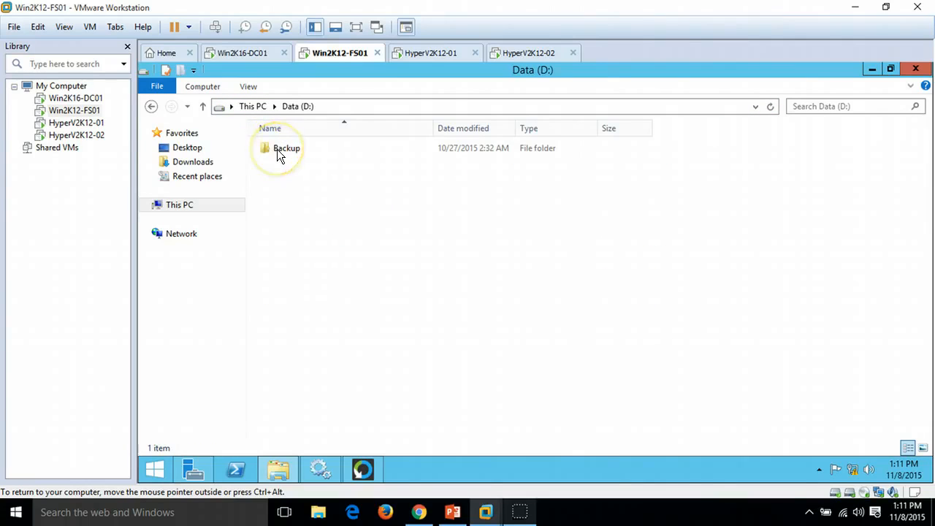
{"action": "double_click", "coordinate": [276, 149]}
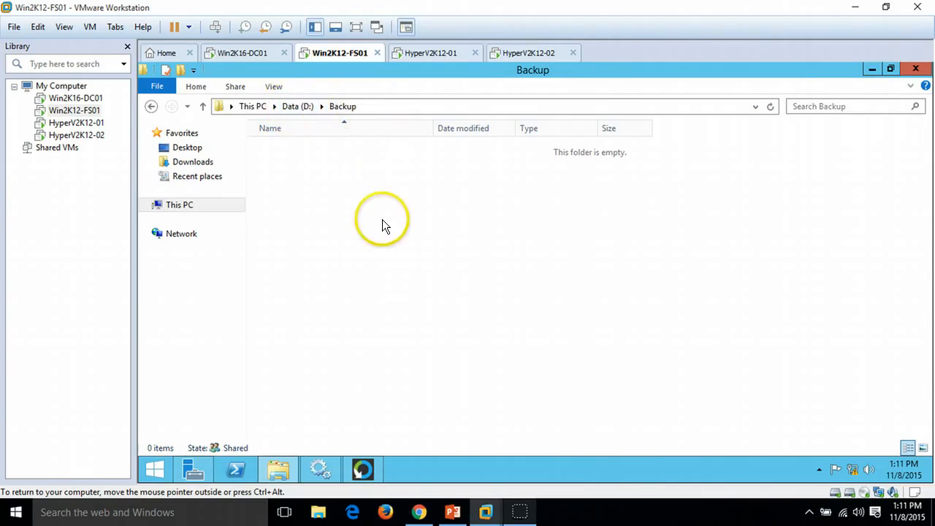
{"action": "left_click", "coordinate": [373, 107]}
{"action": "left_click", "coordinate": [325, 331]}
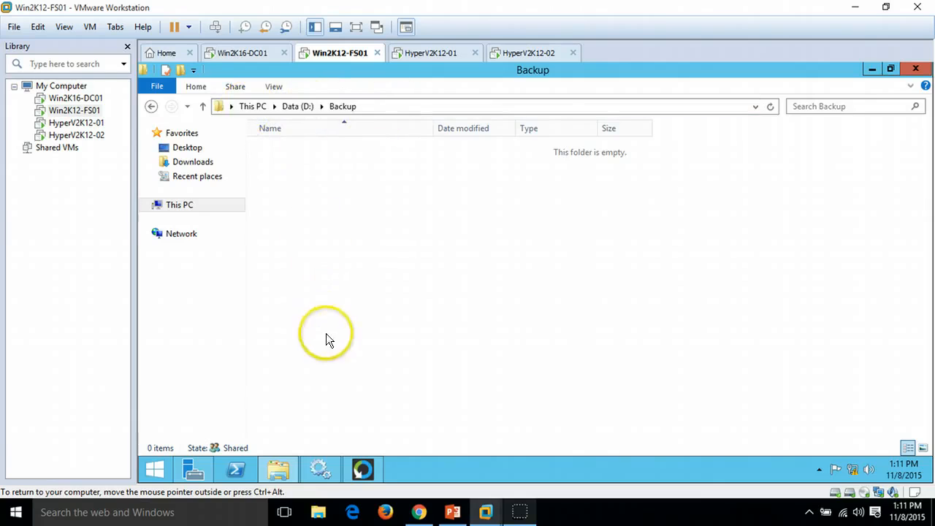
{"action": "left_click", "coordinate": [289, 461]}
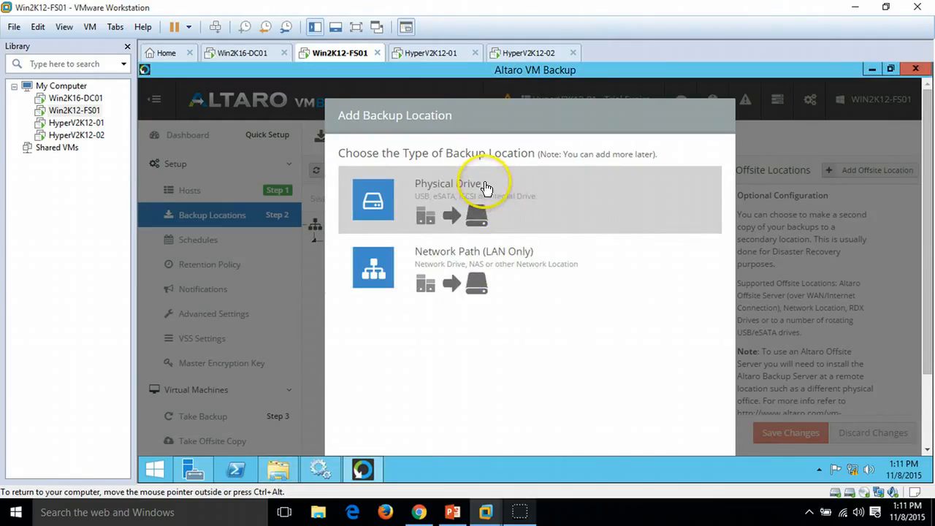
Step: Add a Physical Drive backup location on Drive D: (Data) using the Backup folder
{"action": "left_click", "coordinate": [486, 189]}
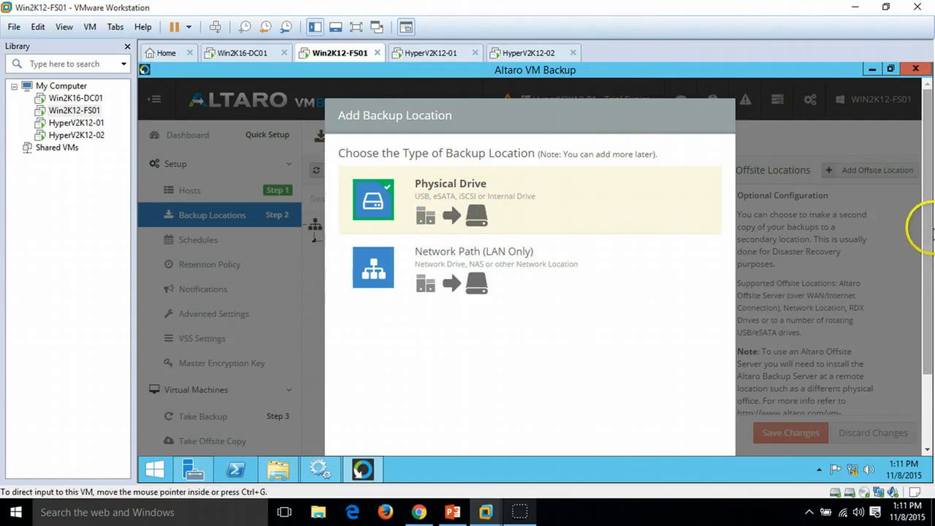
{"action": "scroll", "coordinate": [925, 306], "scroll_direction": "down", "scroll_amount": 3}
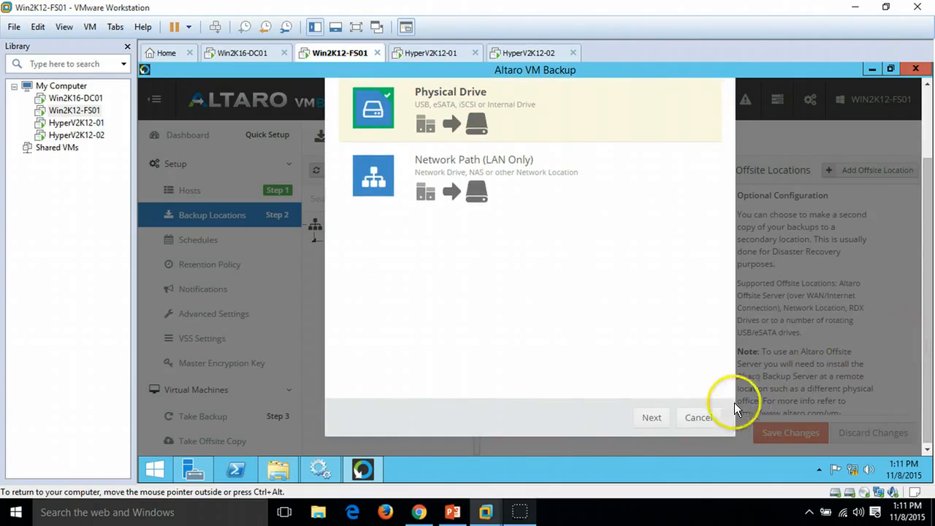
{"action": "left_click", "coordinate": [638, 418]}
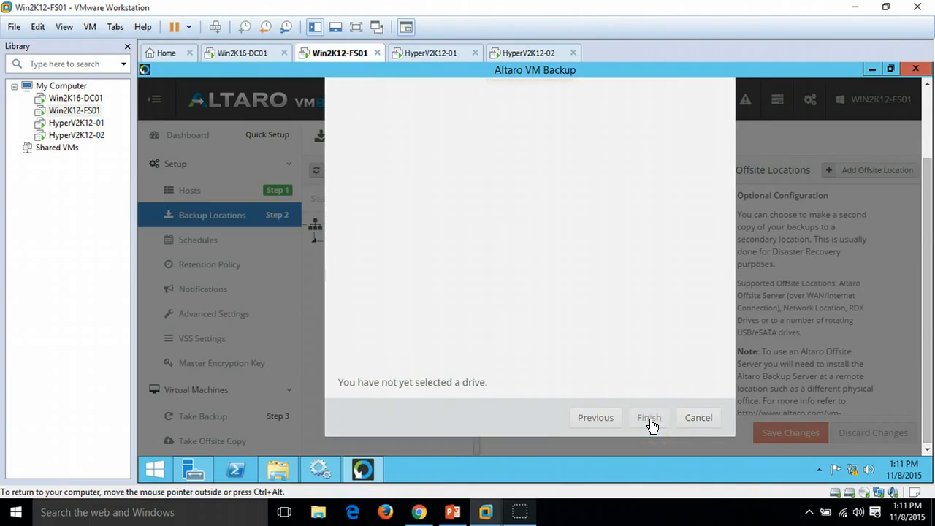
{"action": "left_click_drag", "start_coordinate": [929, 253], "coordinate": [930, 248]}
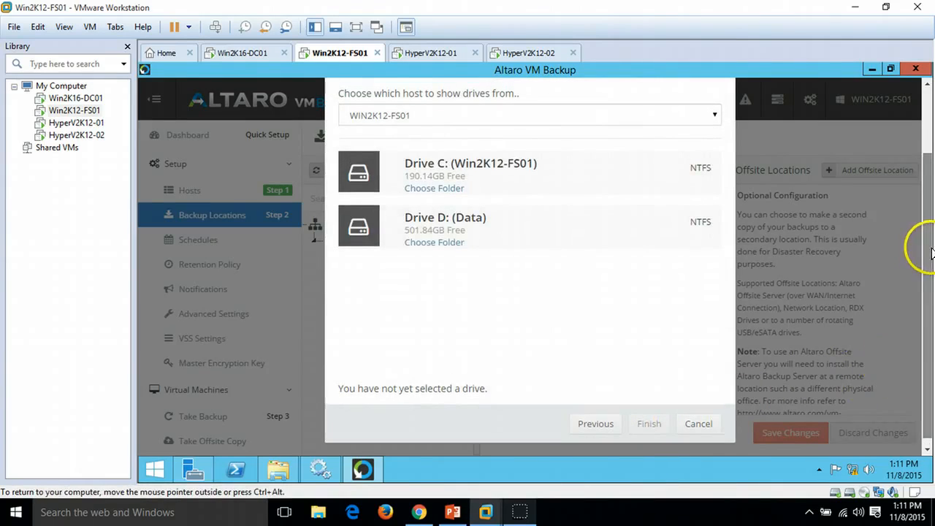
{"action": "left_click", "coordinate": [443, 244]}
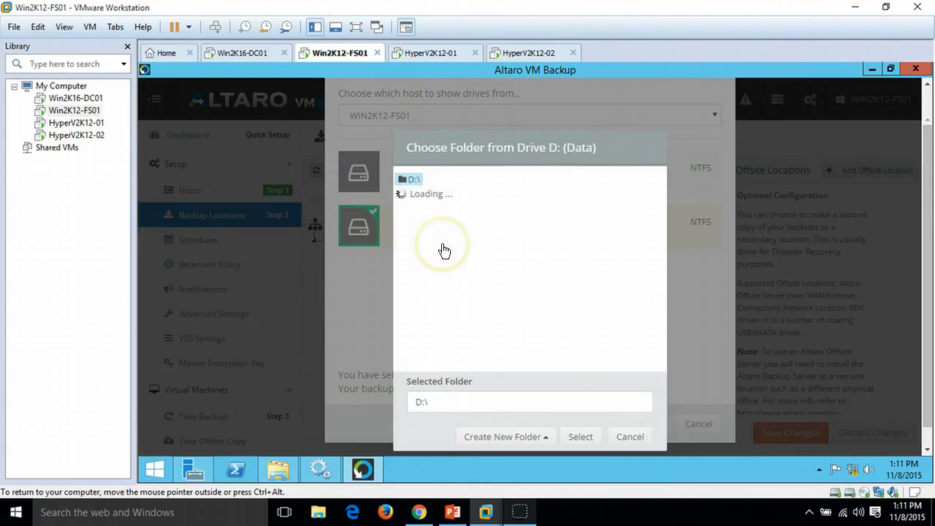
{"action": "left_click", "coordinate": [441, 197]}
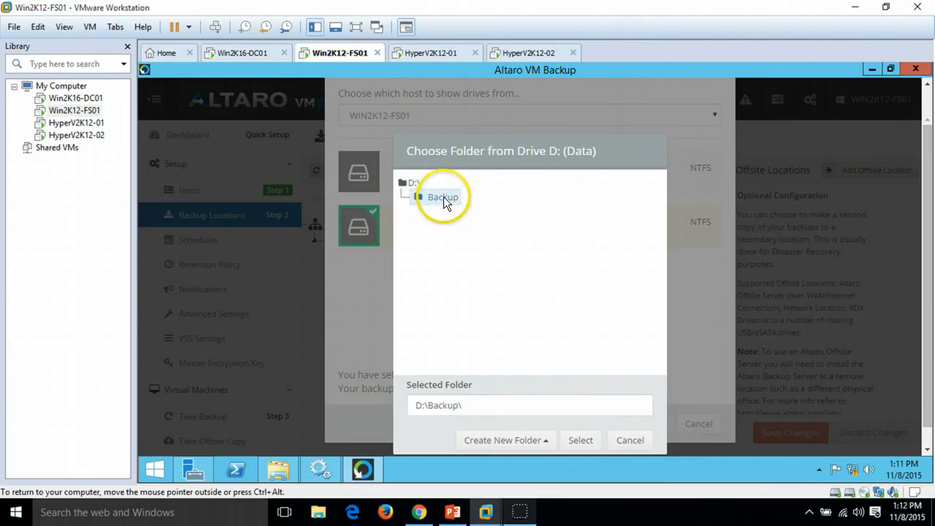
{"action": "left_click", "coordinate": [578, 440]}
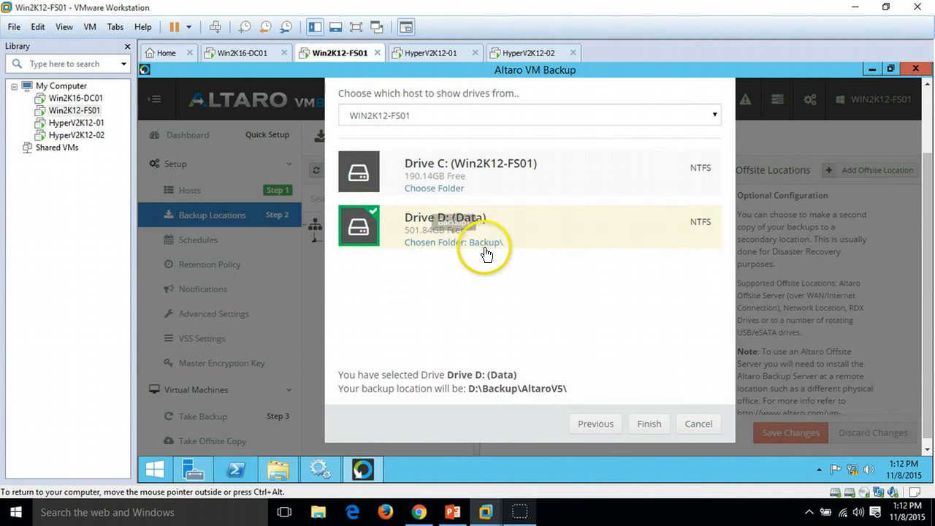
{"action": "left_click", "coordinate": [289, 469]}
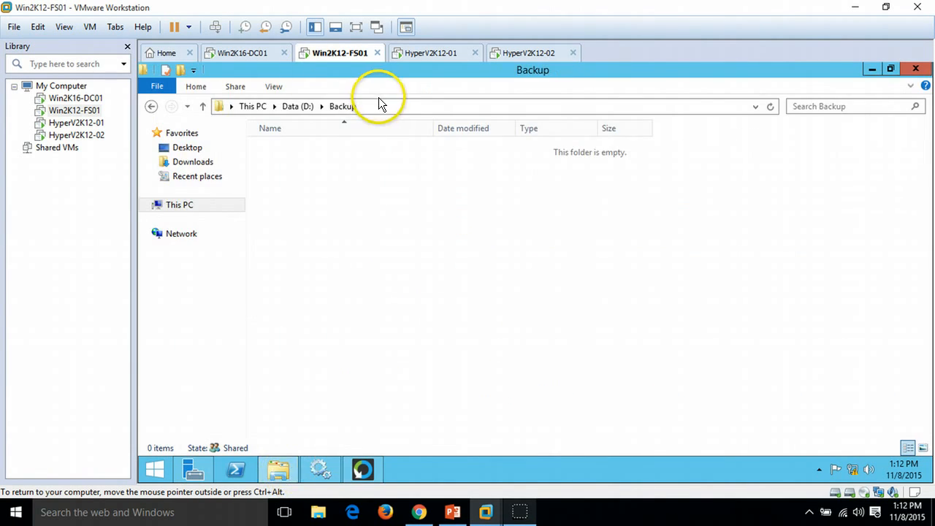
{"action": "left_click", "coordinate": [276, 477]}
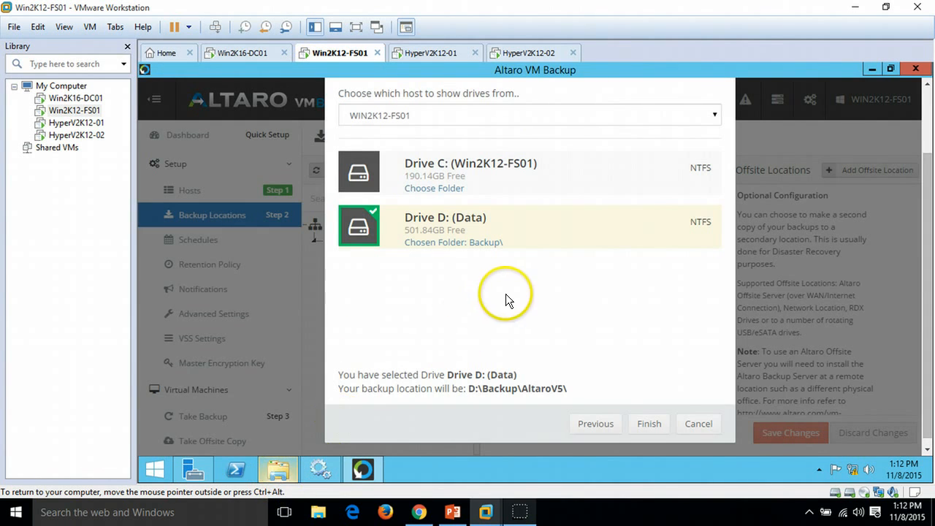
{"action": "left_click", "coordinate": [655, 428]}
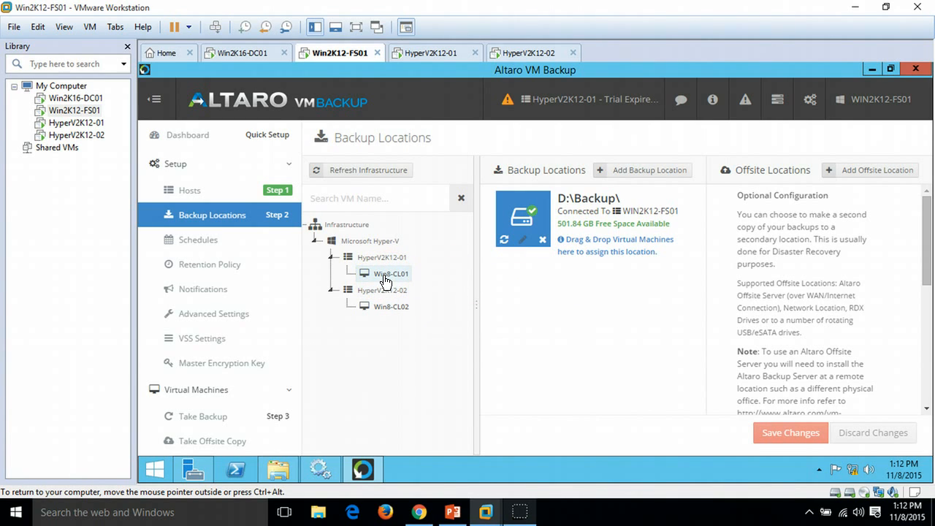
Step: Assign virtual machines Win8-CL01 and Win8-CL02 to the D:\Backup location and save the changes
{"action": "left_click_drag", "start_coordinate": [394, 280], "coordinate": [589, 228]}
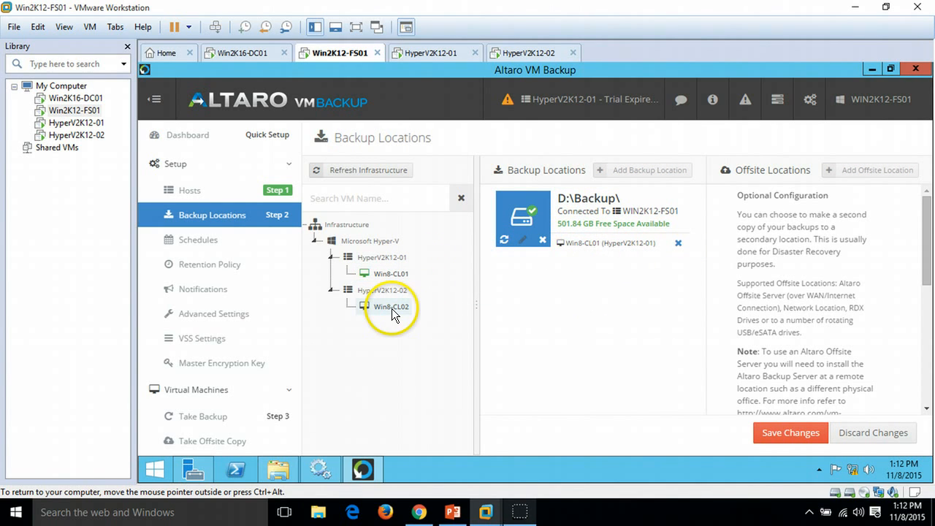
{"action": "left_click_drag", "start_coordinate": [392, 308], "coordinate": [608, 236]}
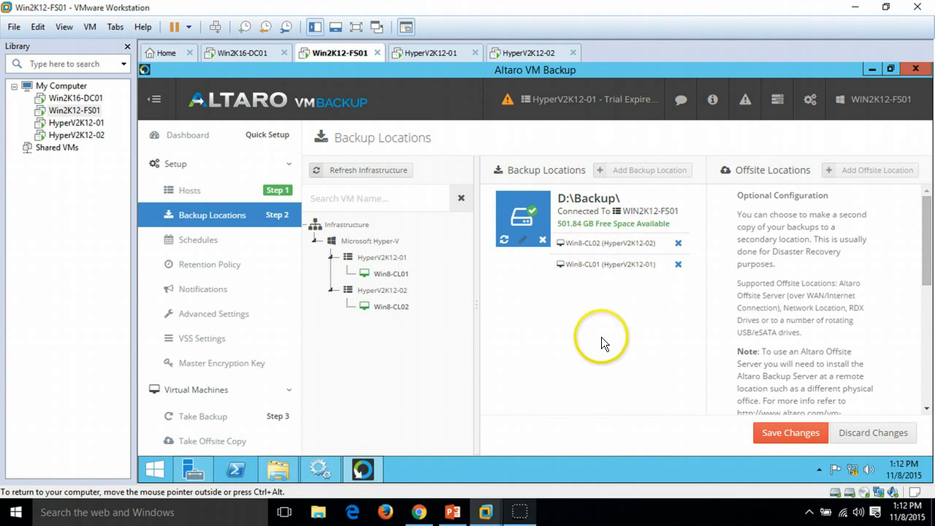
{"action": "left_click", "coordinate": [248, 419]}
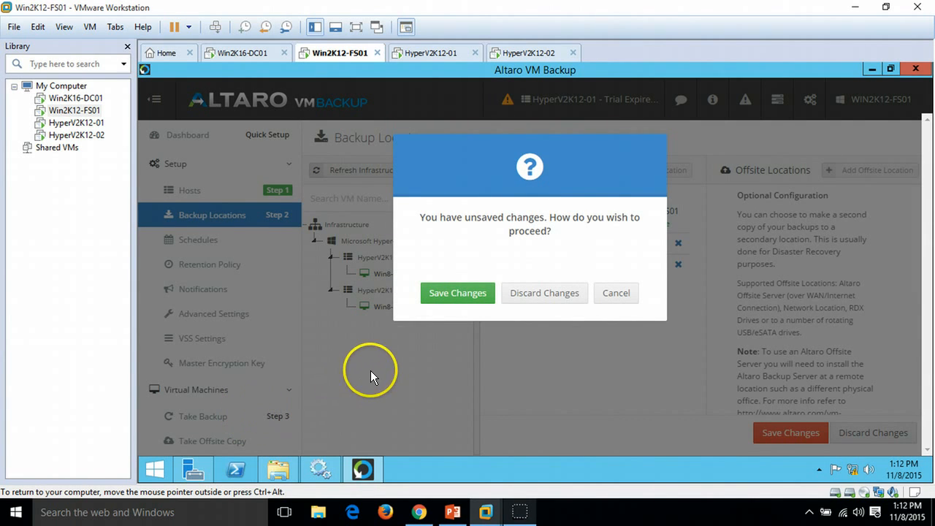
{"action": "left_click", "coordinate": [456, 292]}
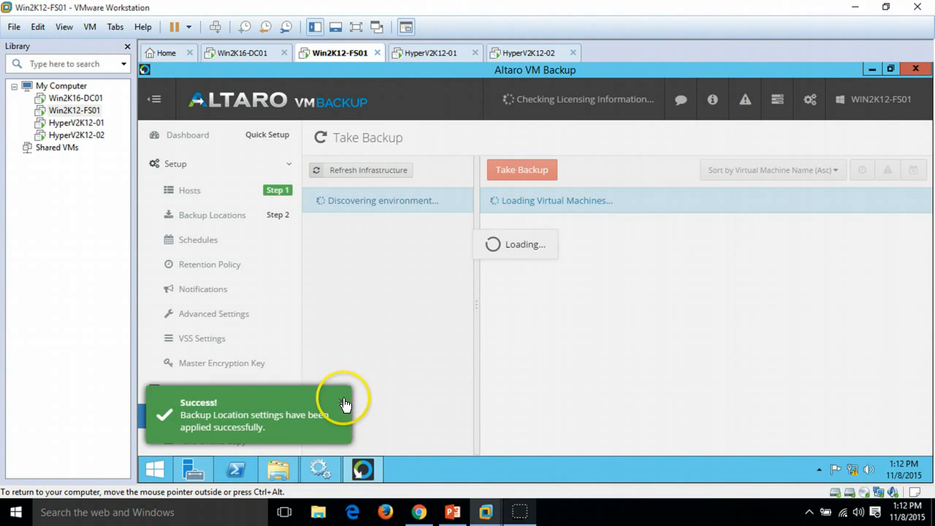
Step: Review the Take Backup virtual machine list filtered by each Hyper-V host, then open the Schedules page
{"action": "left_click", "coordinate": [241, 216]}
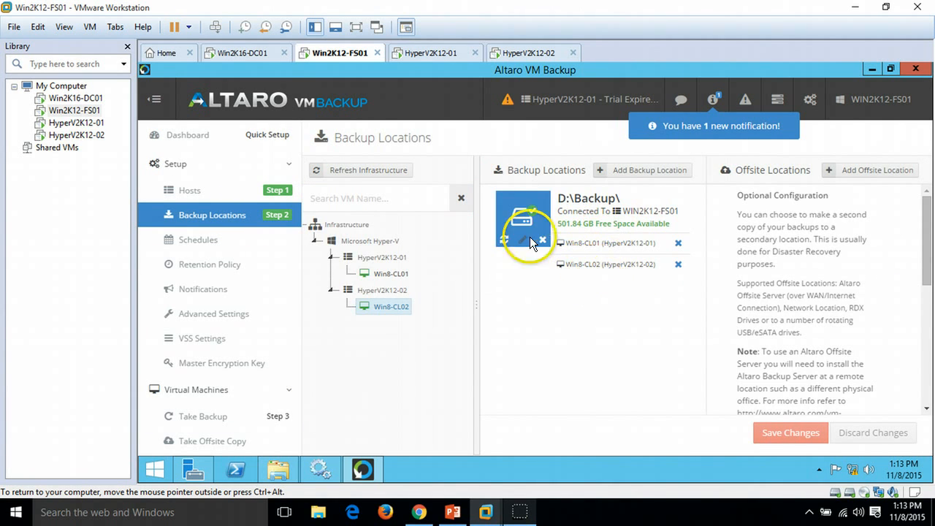
{"action": "left_click", "coordinate": [244, 422]}
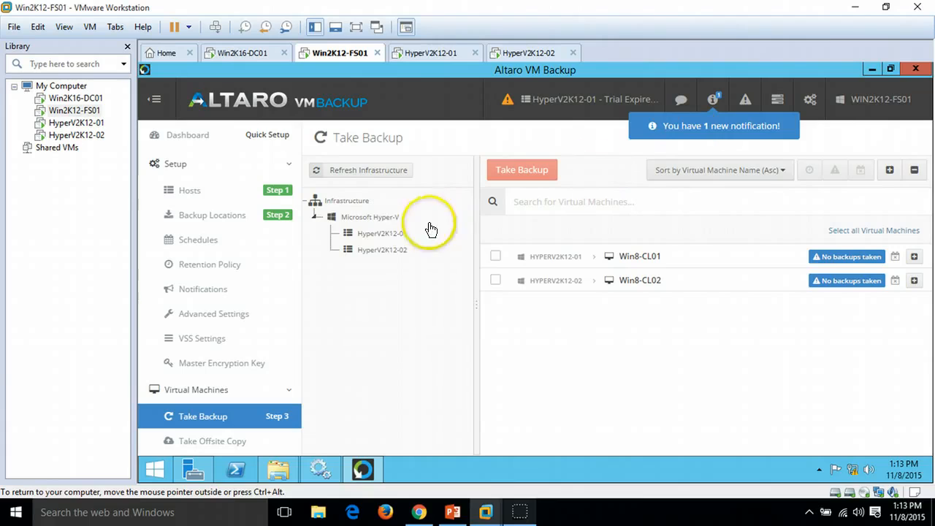
{"action": "left_click", "coordinate": [382, 233]}
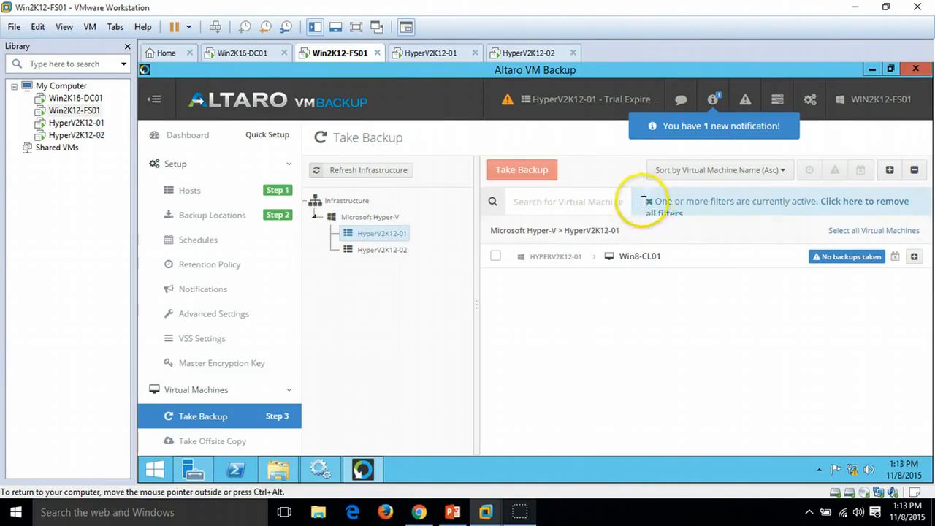
{"action": "left_click", "coordinate": [647, 200]}
{"action": "left_click", "coordinate": [387, 250]}
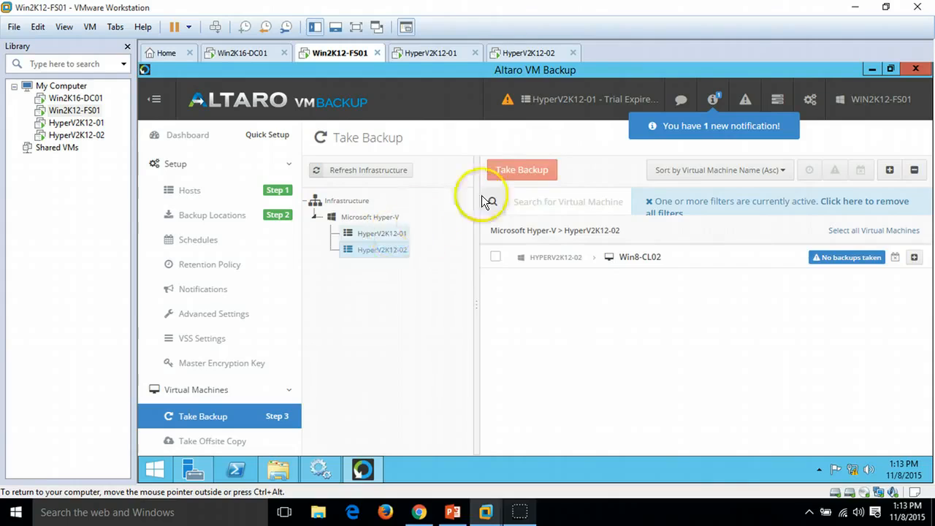
{"action": "left_click", "coordinate": [495, 257]}
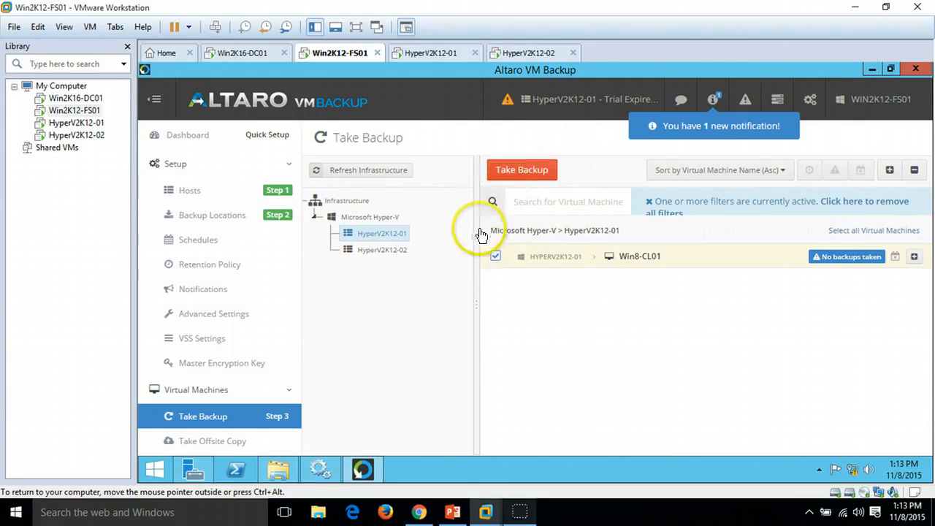
{"action": "left_click", "coordinate": [496, 257]}
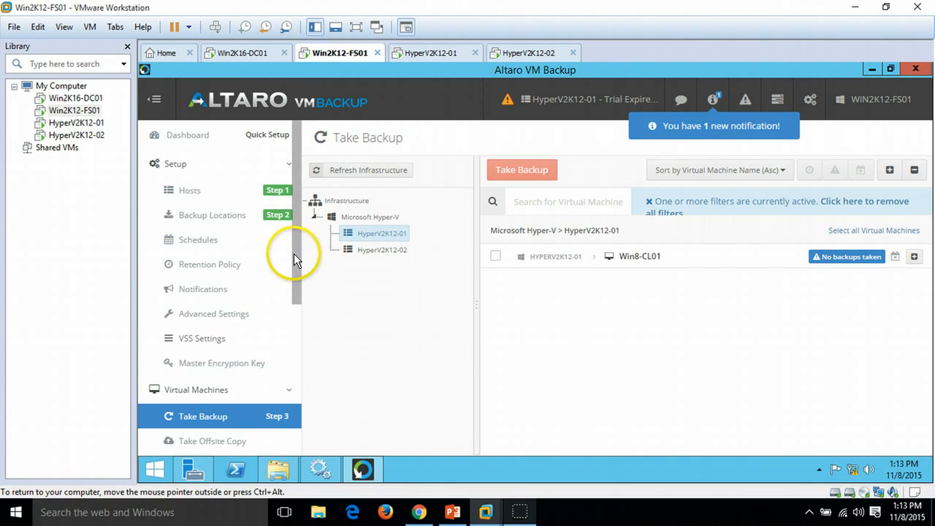
{"action": "left_click", "coordinate": [211, 239]}
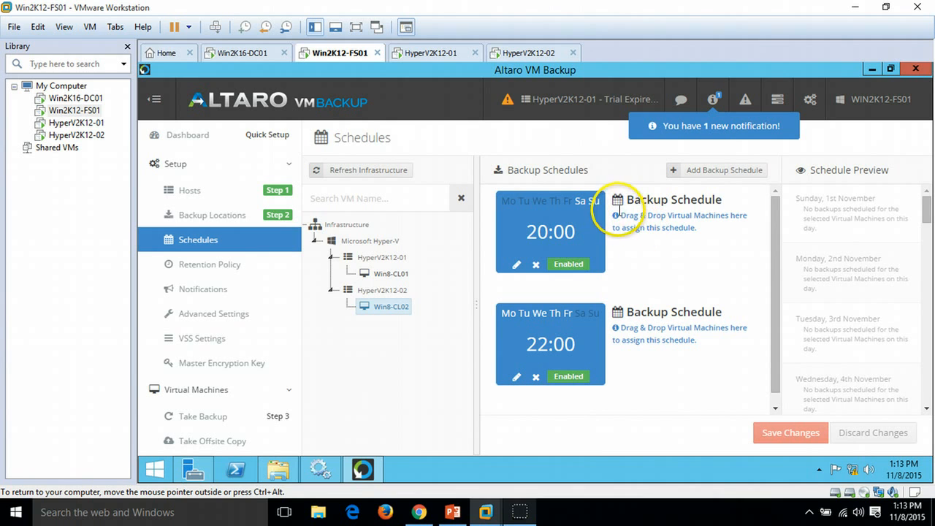
Step: Delete both existing backup schedules, the weekend 20:00 one and the 22:00 one
{"action": "left_click", "coordinate": [535, 264]}
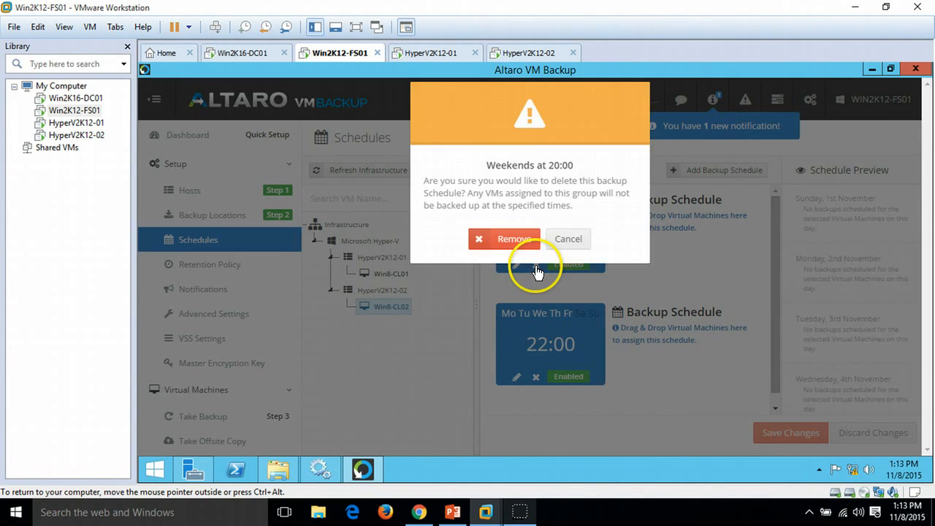
{"action": "left_click", "coordinate": [471, 256]}
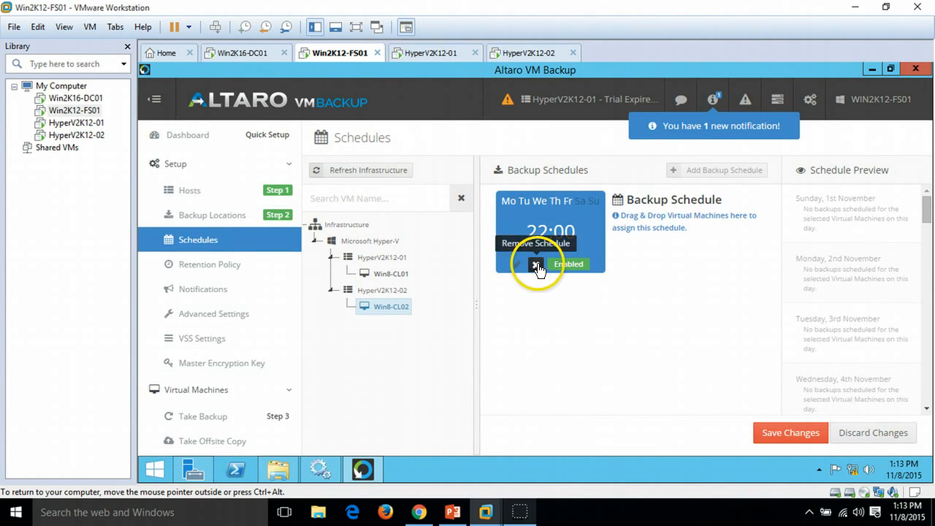
{"action": "left_click", "coordinate": [536, 265]}
{"action": "left_click", "coordinate": [514, 256]}
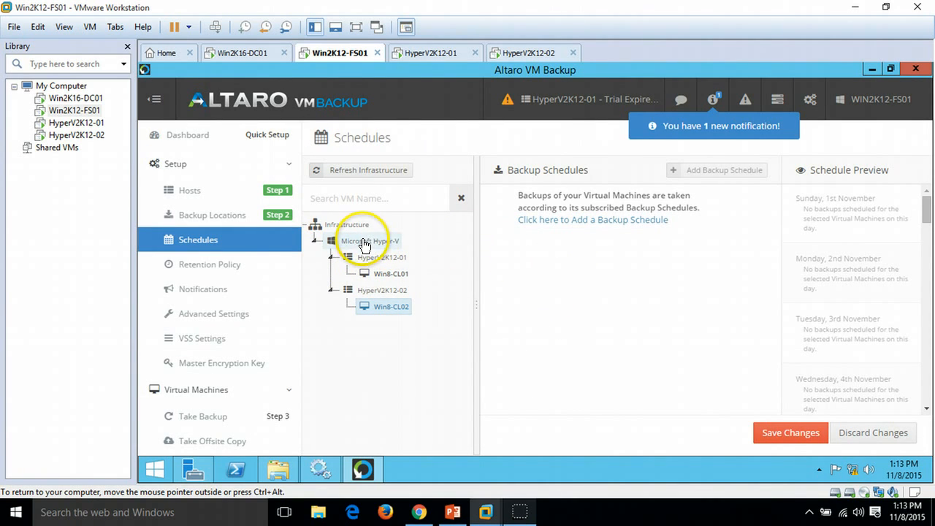
Step: Add a new weekly backup schedule running every day at 1:00 and save it
{"action": "left_click", "coordinate": [339, 240]}
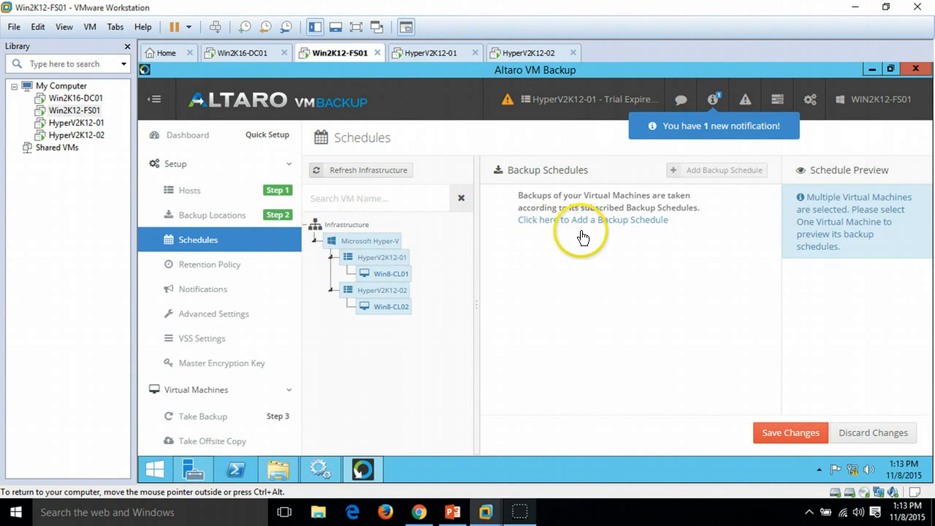
{"action": "left_click", "coordinate": [621, 219]}
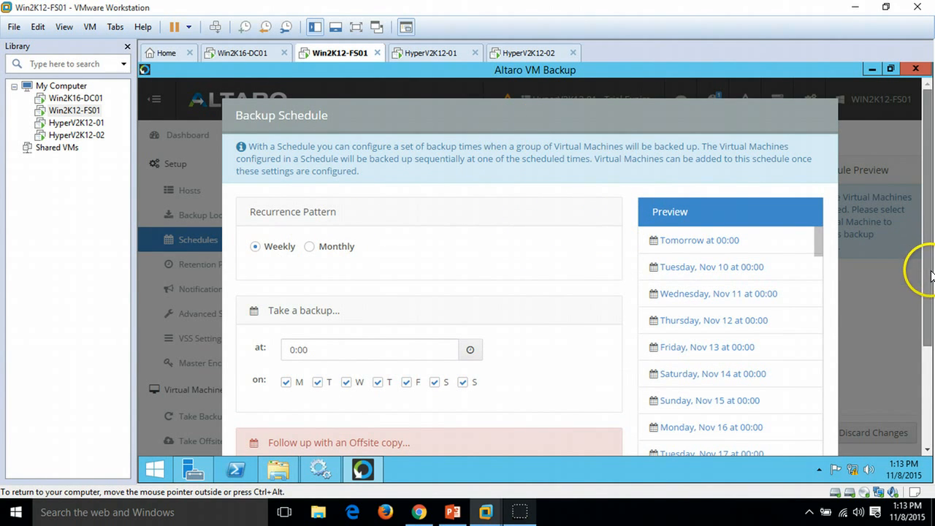
{"action": "scroll", "coordinate": [928, 274], "scroll_direction": "down", "scroll_amount": 2}
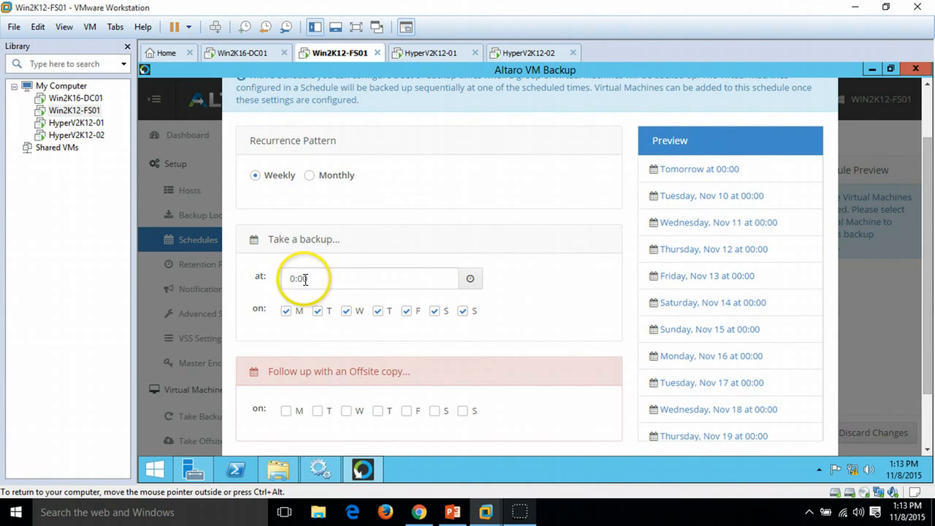
{"action": "left_click", "coordinate": [469, 281]}
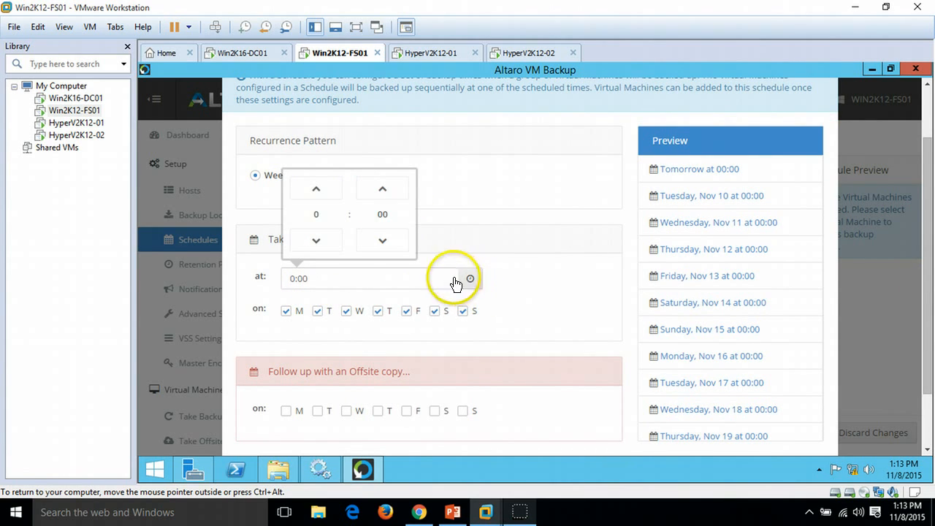
{"action": "left_click", "coordinate": [315, 243]}
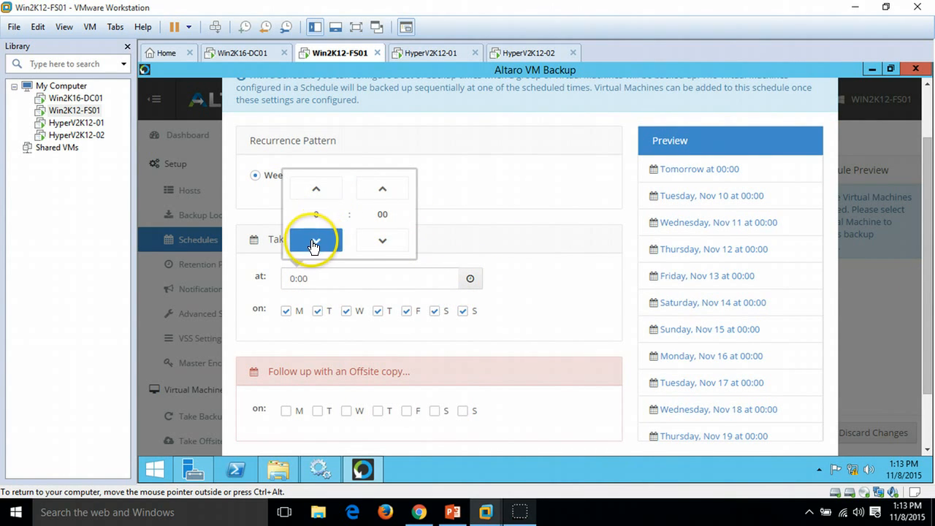
{"action": "left_click", "coordinate": [317, 192]}
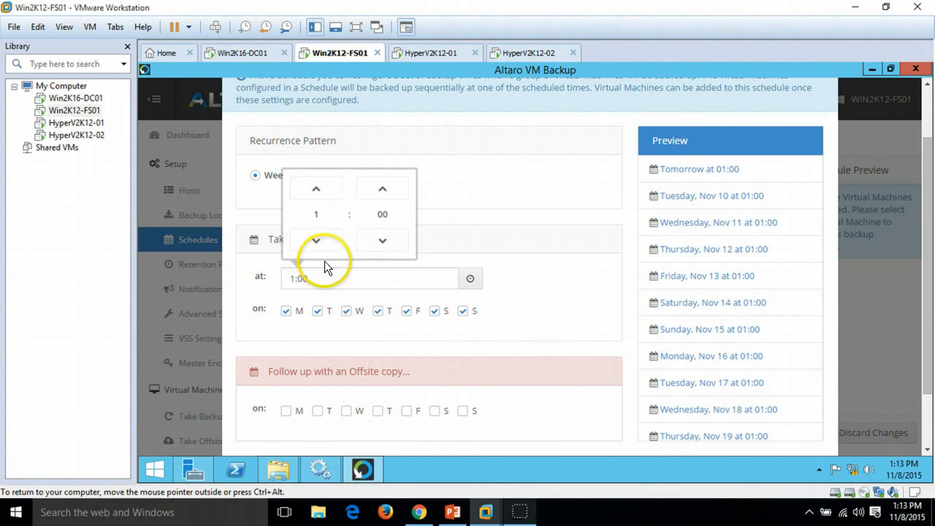
{"action": "left_click_drag", "start_coordinate": [927, 283], "coordinate": [928, 314]}
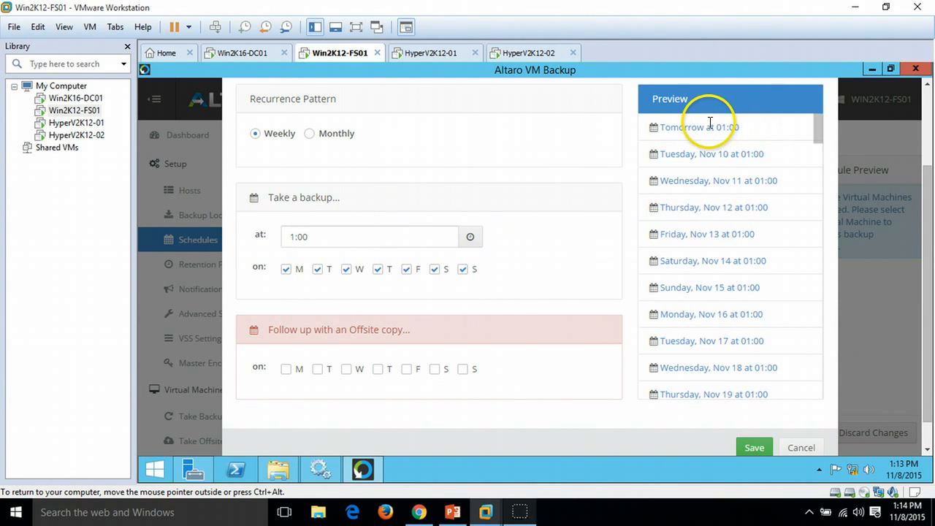
{"action": "left_click", "coordinate": [757, 448]}
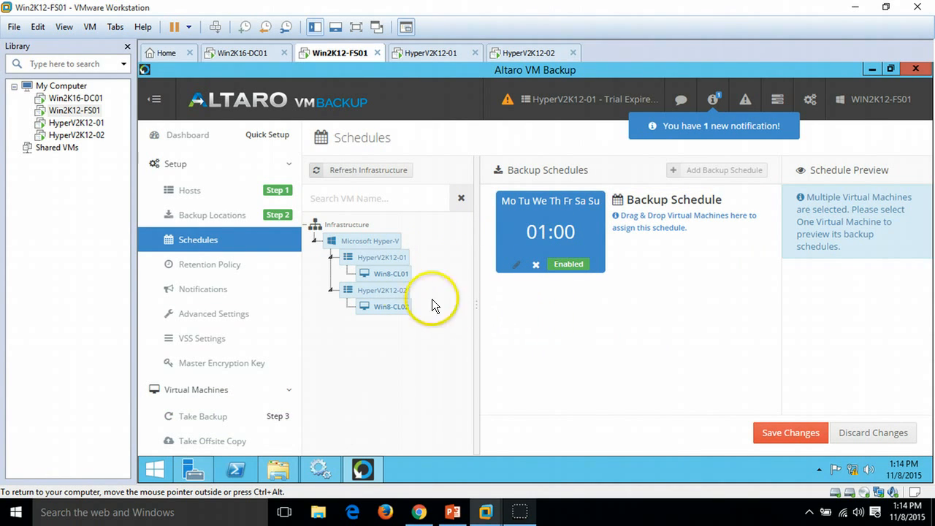
Step: Assign Win8-CL01 and Win8-CL02 to the 01:00 backup schedule and save the changes
{"action": "left_click", "coordinate": [393, 276]}
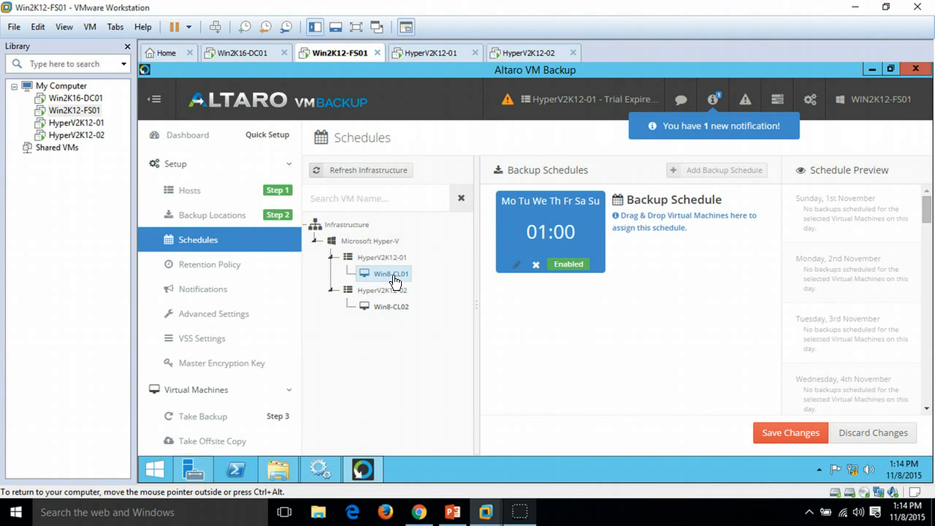
{"action": "left_click_drag", "start_coordinate": [393, 276], "coordinate": [655, 217]}
{"action": "left_click_drag", "start_coordinate": [391, 307], "coordinate": [661, 227]}
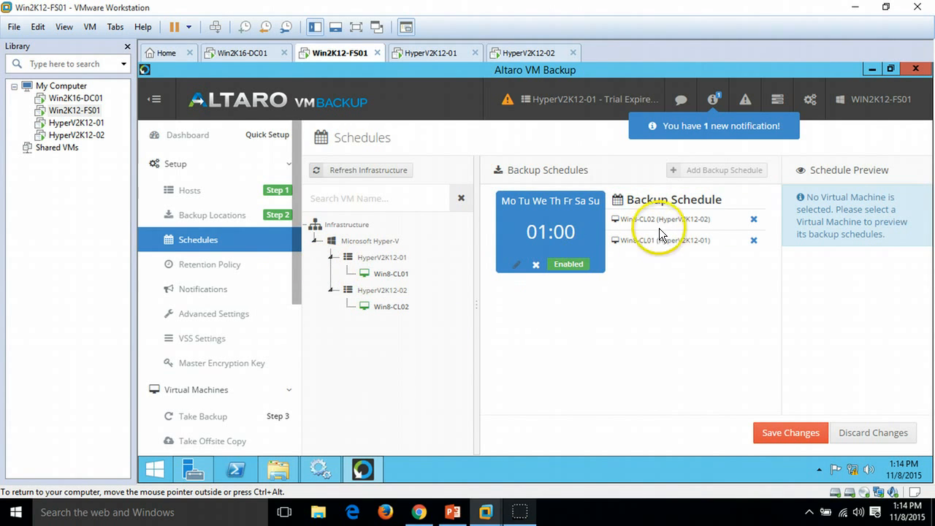
{"action": "left_click", "coordinate": [794, 432]}
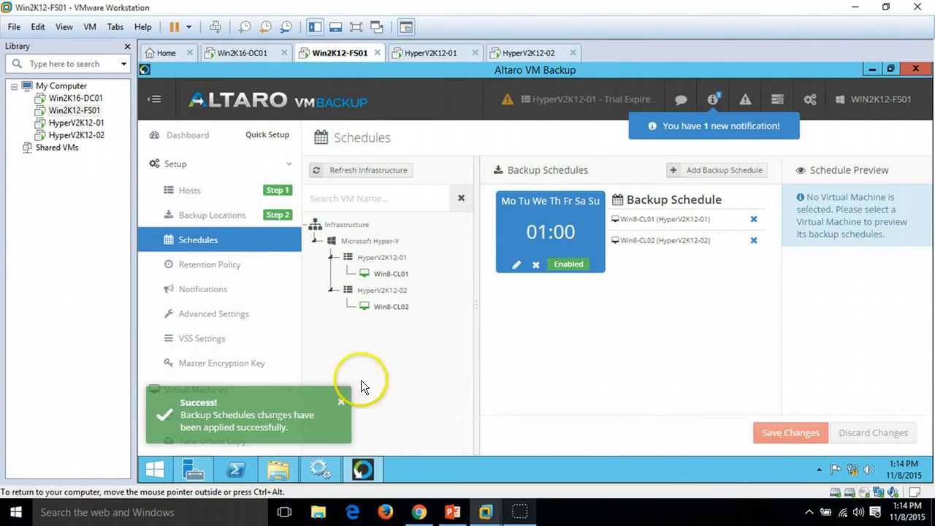
{"action": "left_click", "coordinate": [339, 400]}
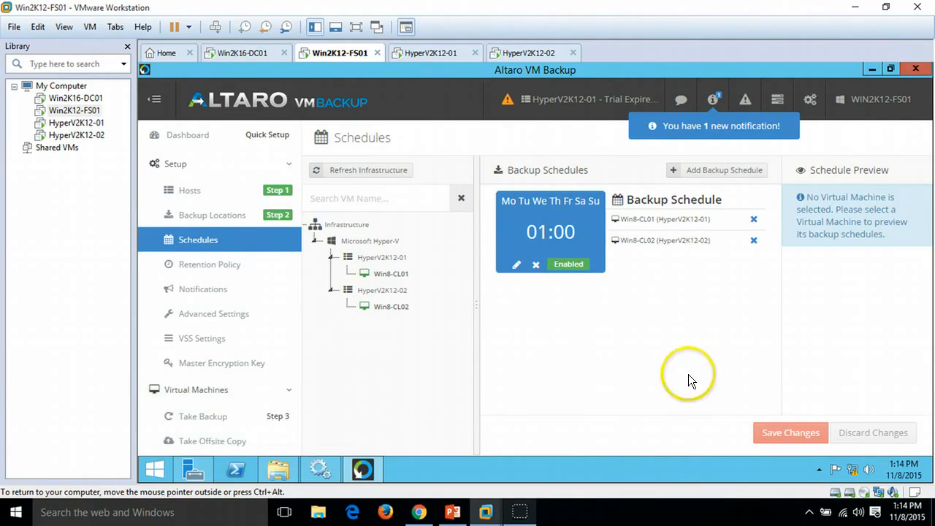
Step: Start an on-demand backup of Win8-CL01 from the Take Backup page
{"action": "left_click", "coordinate": [244, 192]}
{"action": "left_click", "coordinate": [431, 365]}
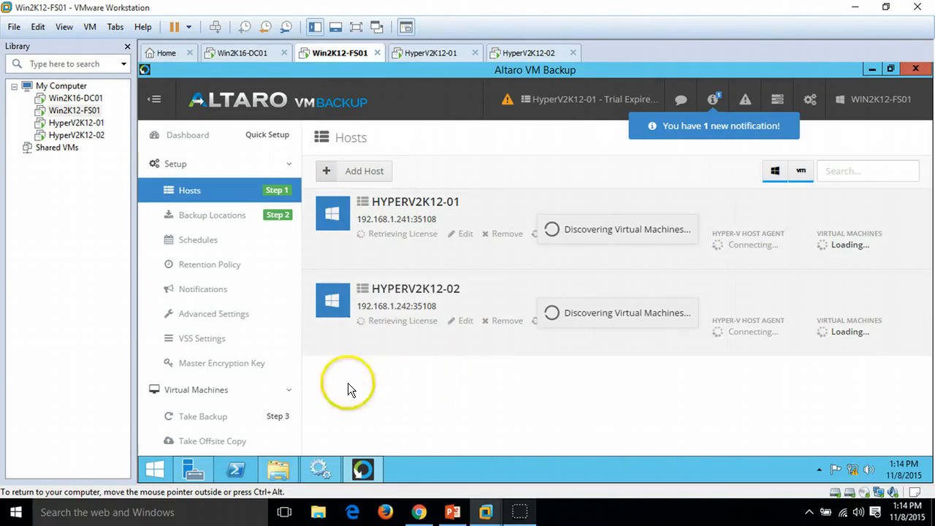
{"action": "left_click", "coordinate": [235, 415]}
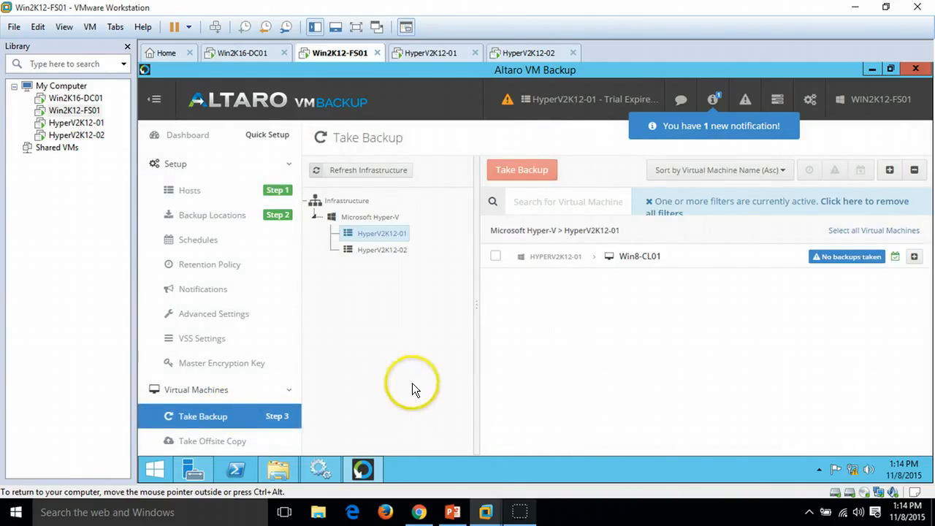
{"action": "left_click", "coordinate": [369, 217]}
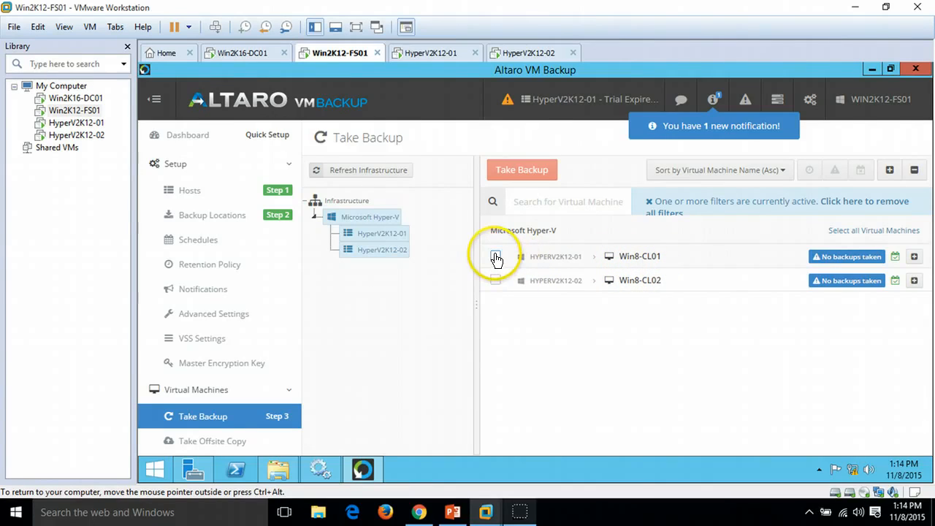
{"action": "left_click", "coordinate": [345, 200]}
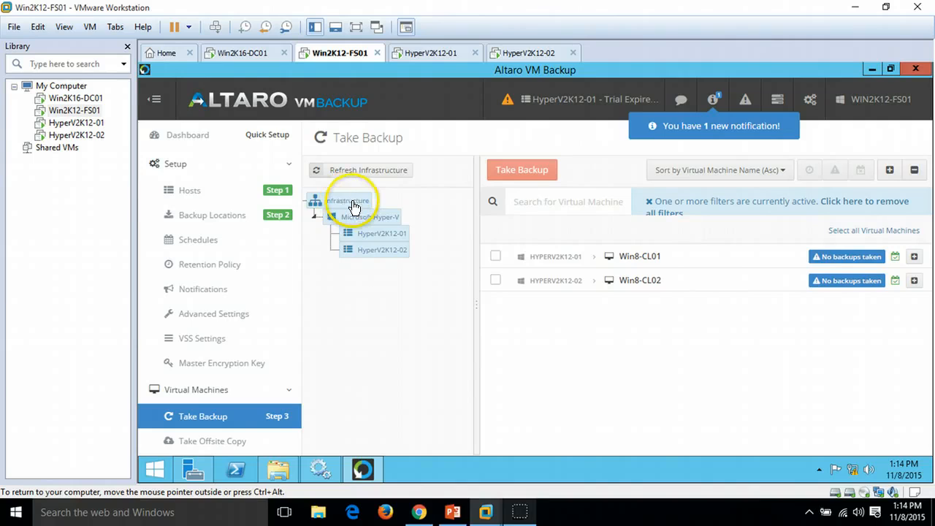
{"action": "left_click", "coordinate": [495, 257]}
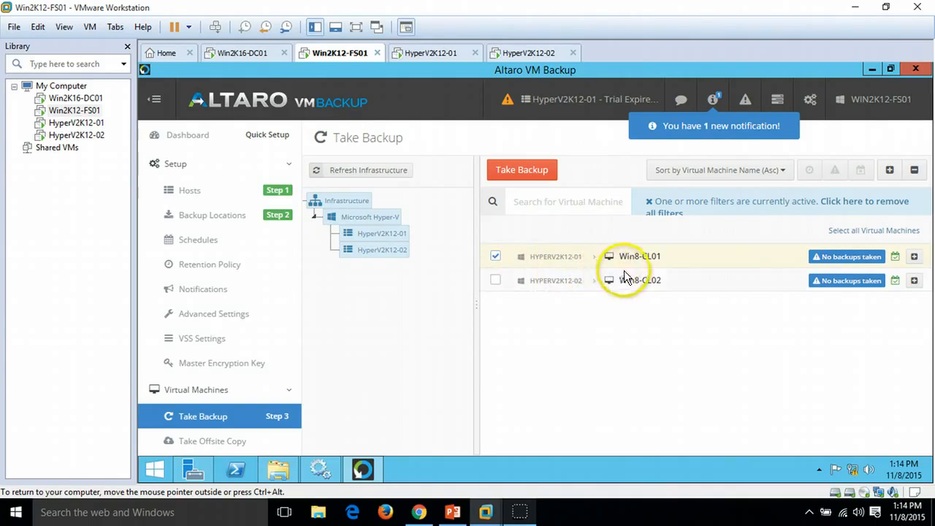
{"action": "left_click", "coordinate": [518, 173]}
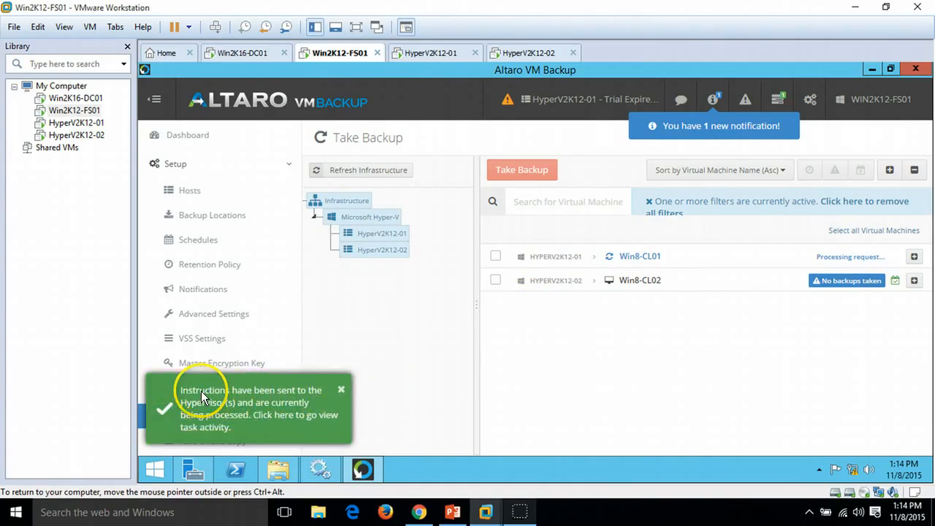
{"action": "left_click", "coordinate": [341, 388]}
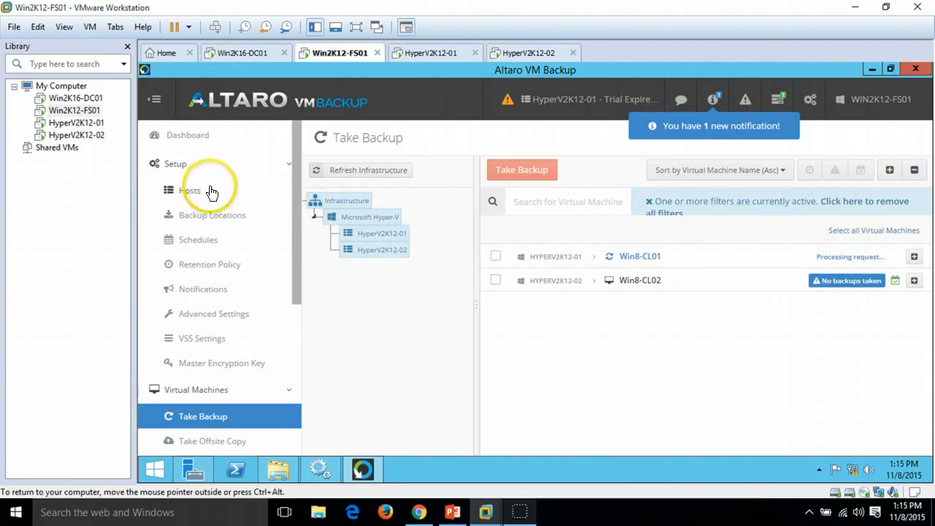
Step: Monitor the running Win8-CL01 backup on the Dashboard status list and its Take Backup details
{"action": "left_click", "coordinate": [193, 135]}
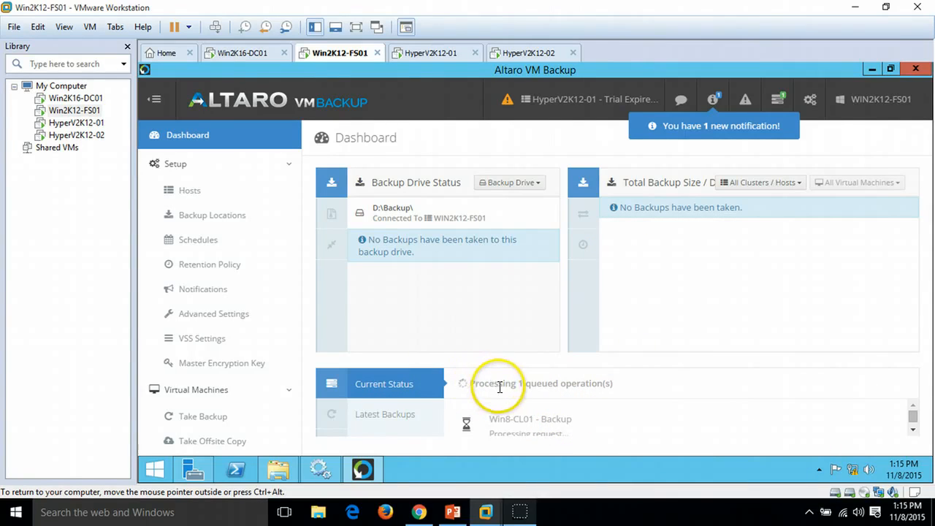
{"action": "left_click", "coordinate": [912, 429]}
{"action": "left_click", "coordinate": [913, 406]}
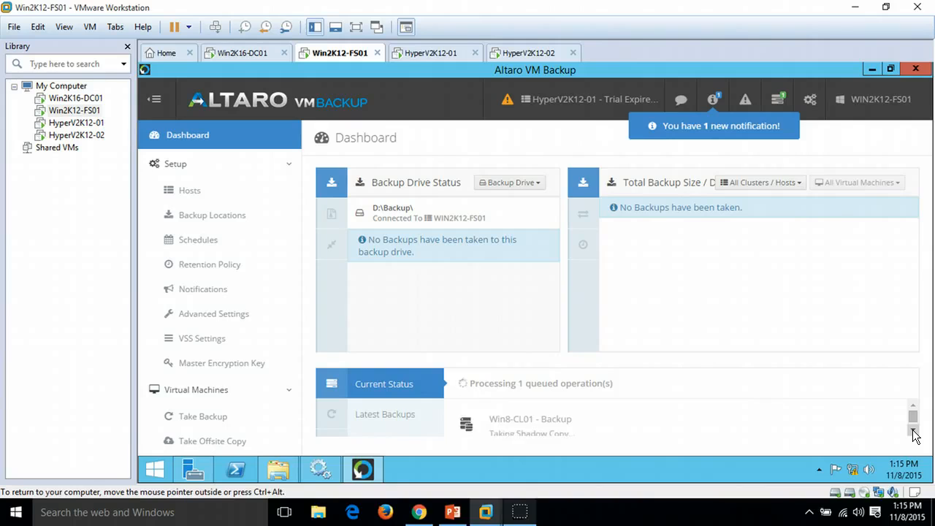
{"action": "left_click", "coordinate": [913, 430]}
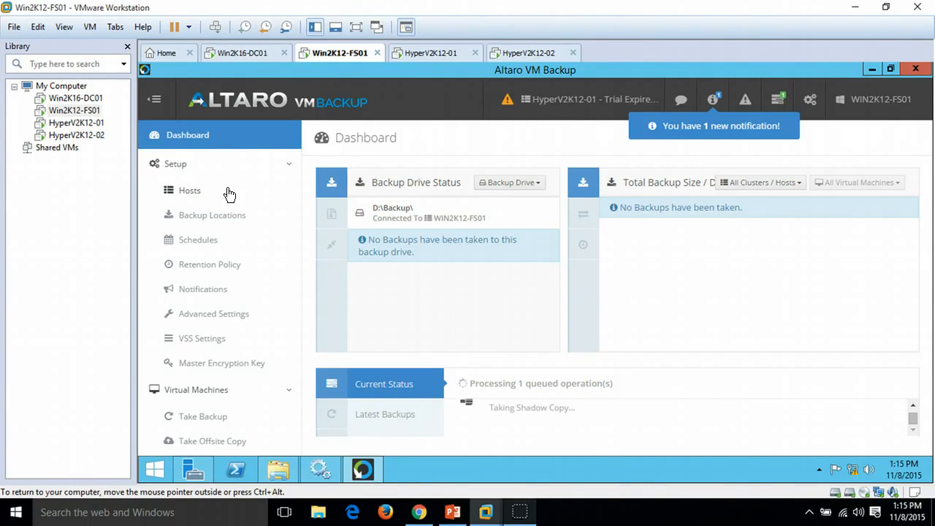
{"action": "left_click", "coordinate": [229, 418]}
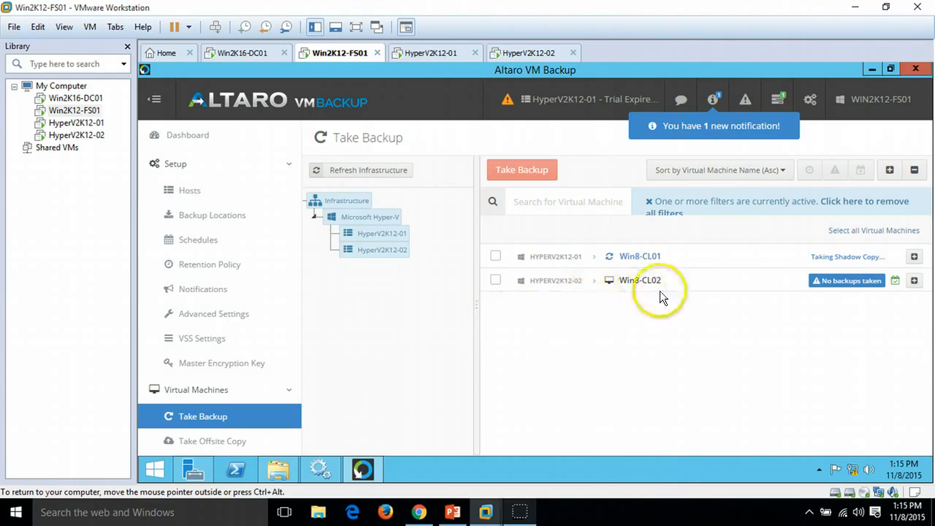
{"action": "left_click", "coordinate": [914, 258]}
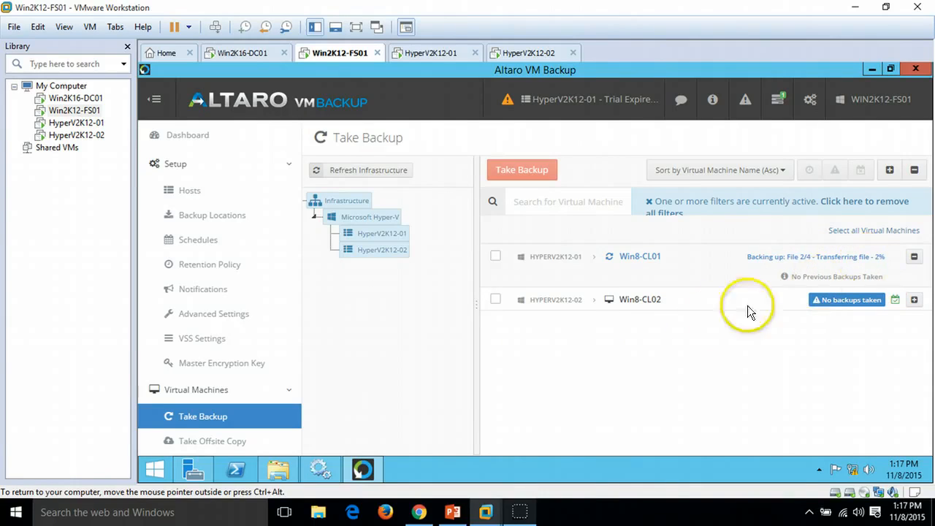
Step: Start an on-demand backup of Win8-CL02 as well
{"action": "left_click", "coordinate": [496, 300]}
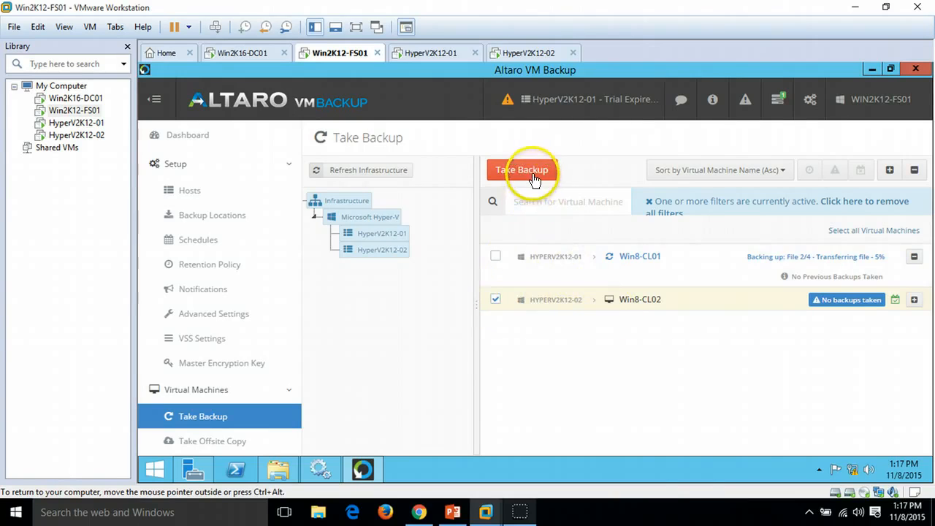
{"action": "left_click", "coordinate": [533, 172]}
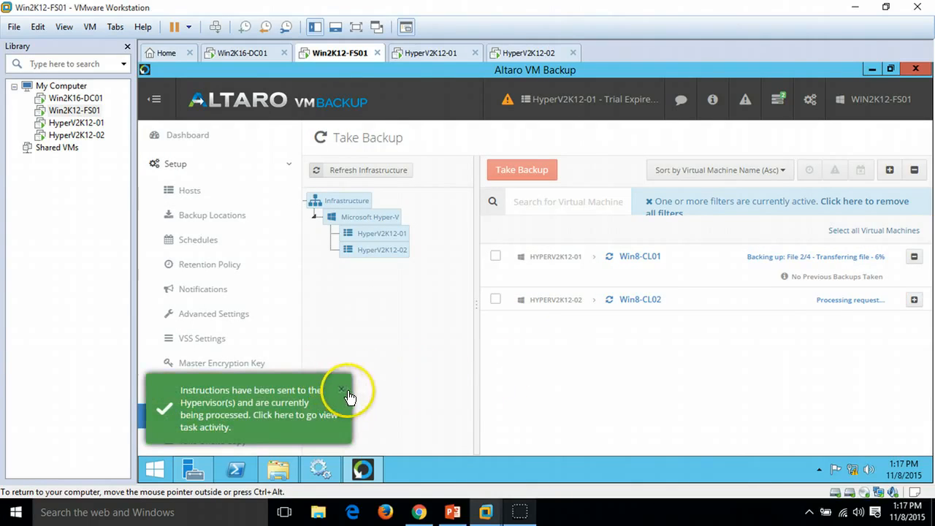
{"action": "left_click", "coordinate": [334, 397]}
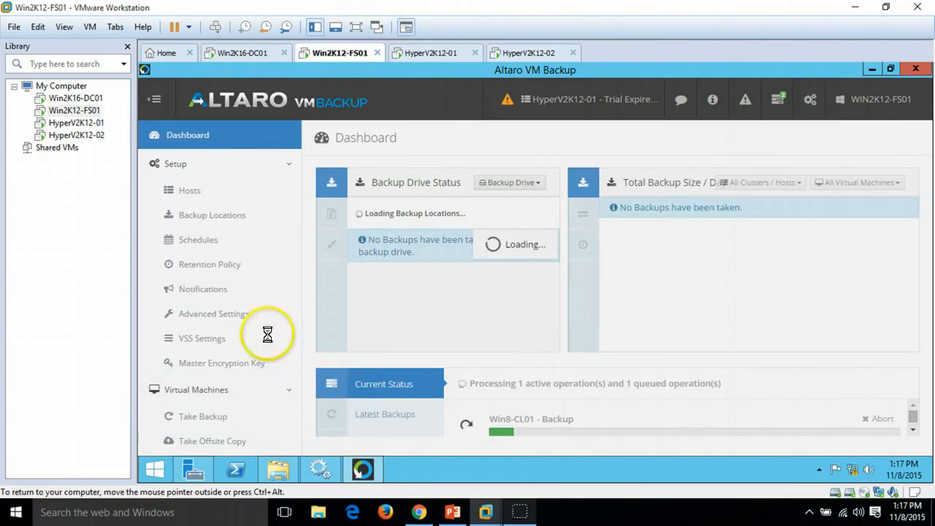
Step: Expand the backup details of both virtual machines on the Take Backup page
{"action": "left_click", "coordinate": [202, 416]}
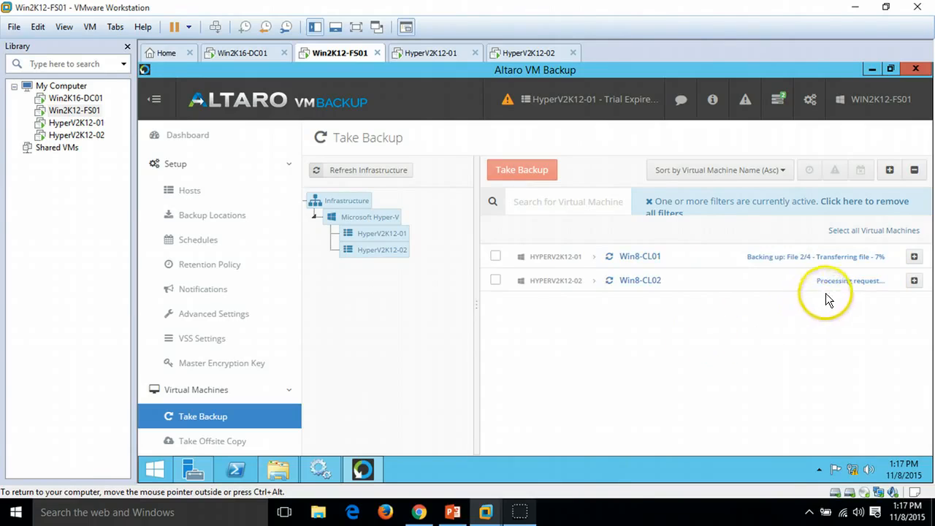
{"action": "left_click", "coordinate": [914, 256]}
{"action": "left_click", "coordinate": [914, 300]}
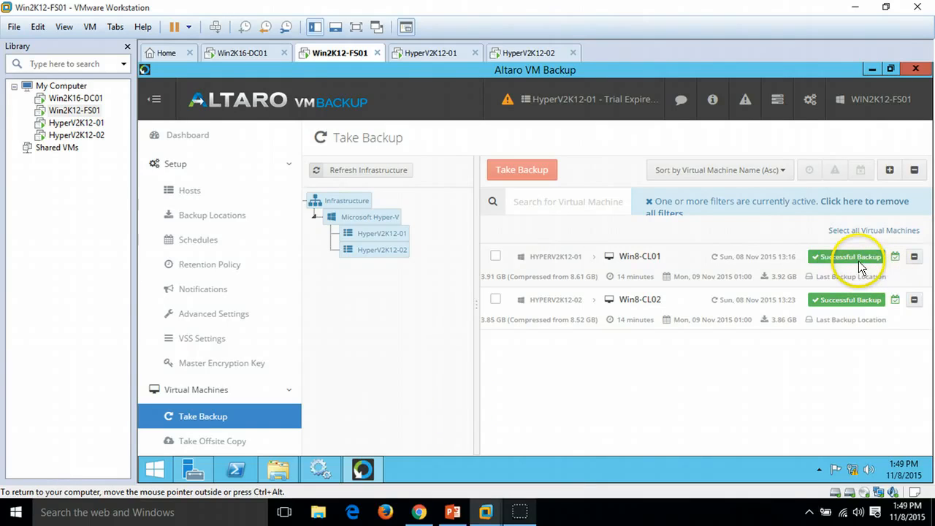
Step: Open the Backup folder on drive D and inspect the properties of the AltaroV5 folder, then close the window
{"action": "left_click", "coordinate": [281, 470]}
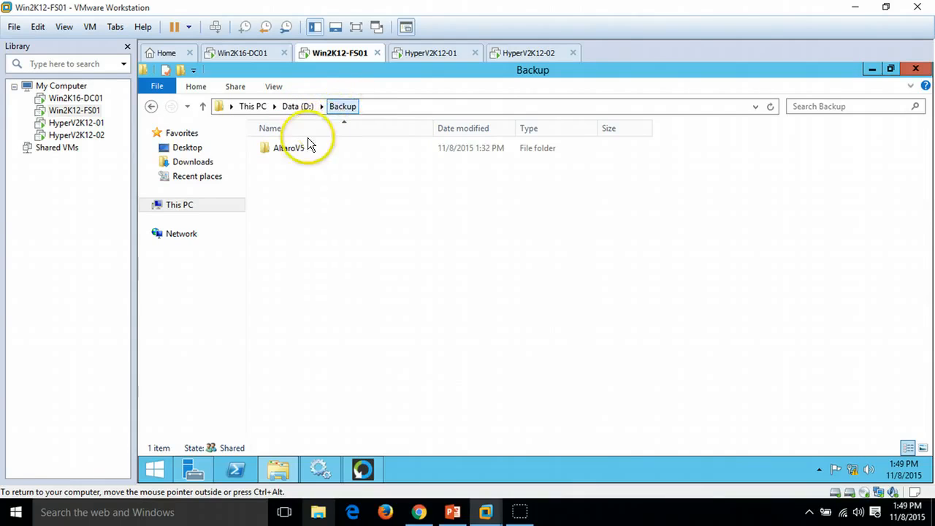
{"action": "left_click", "coordinate": [290, 149]}
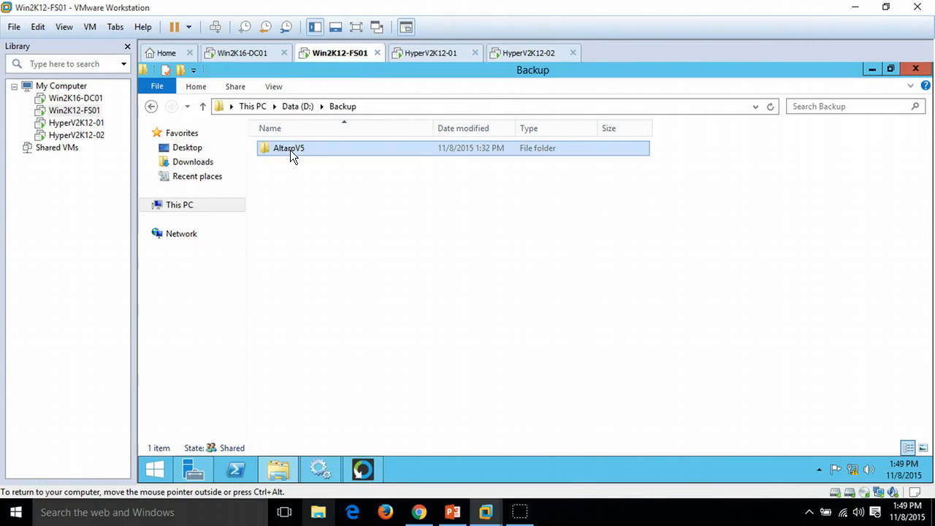
{"action": "right_click", "coordinate": [289, 148]}
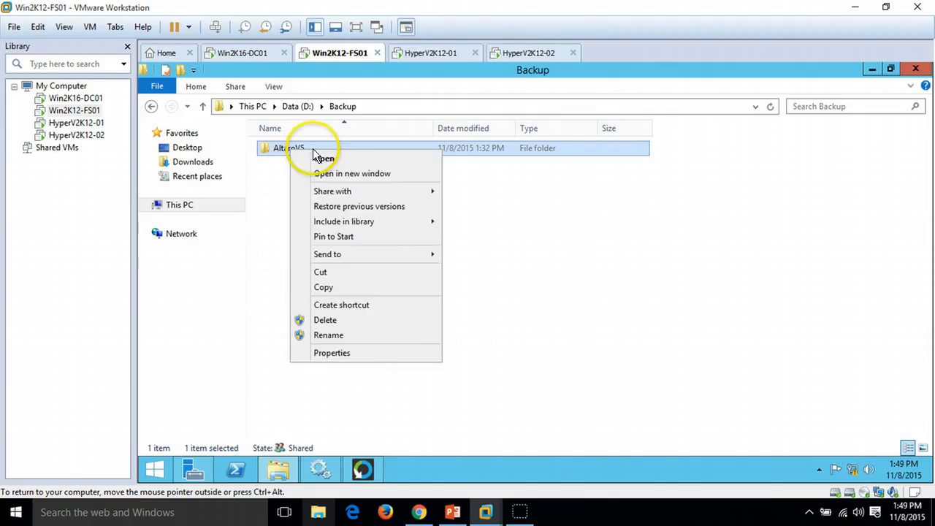
{"action": "left_click", "coordinate": [351, 353]}
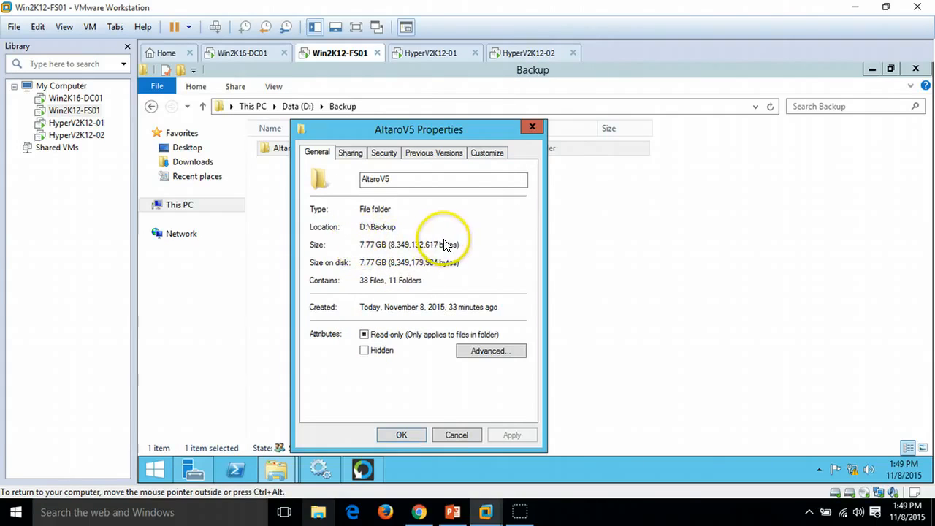
{"action": "left_click", "coordinate": [535, 129]}
{"action": "left_click", "coordinate": [915, 68]}
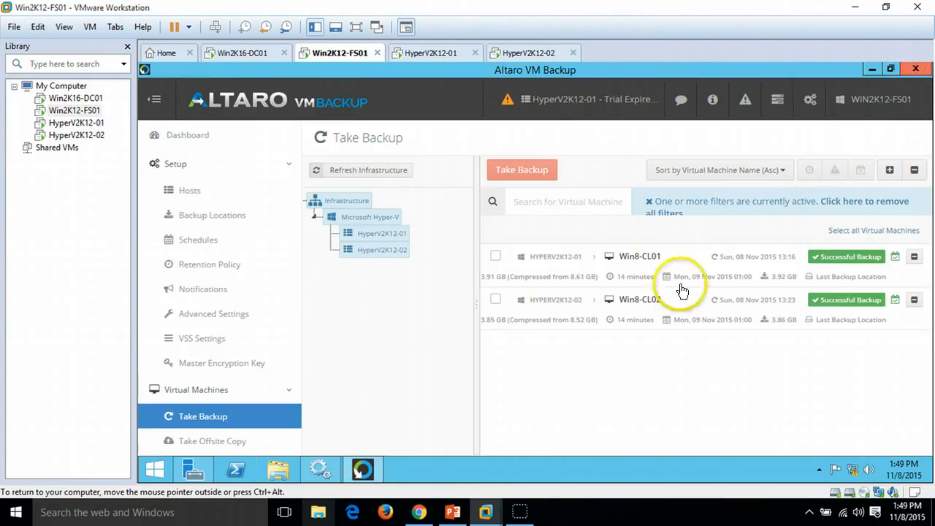
Step: Review the Hosts page and the Dashboard's Latest Backups list for both virtual machines
{"action": "left_click", "coordinate": [189, 191]}
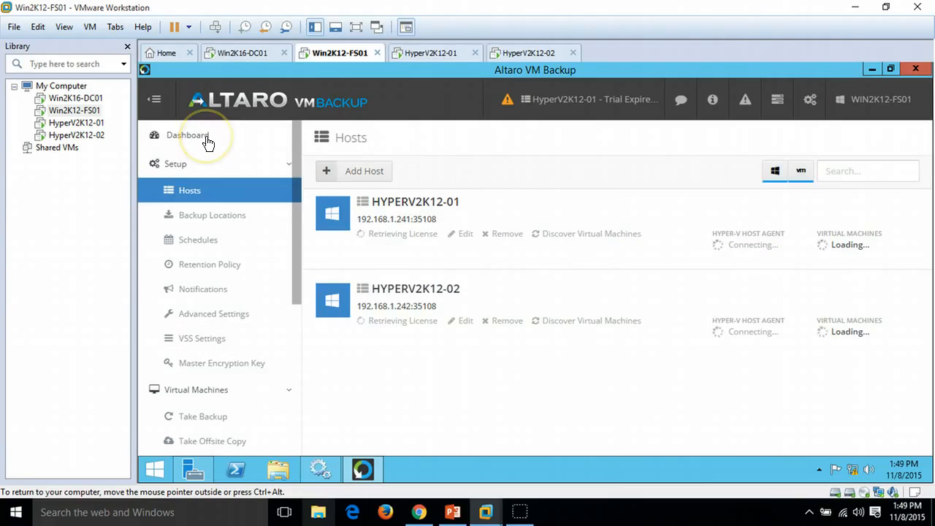
{"action": "left_click", "coordinate": [189, 136]}
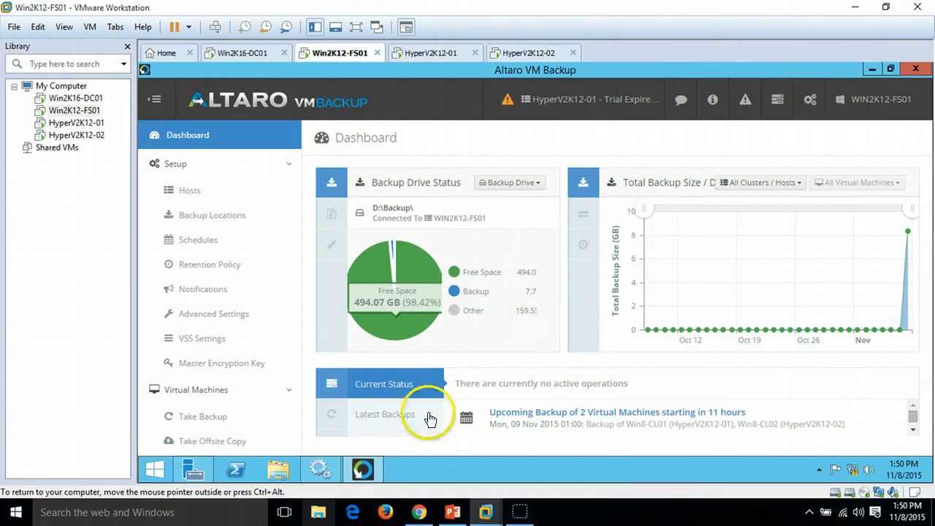
{"action": "left_click", "coordinate": [395, 422]}
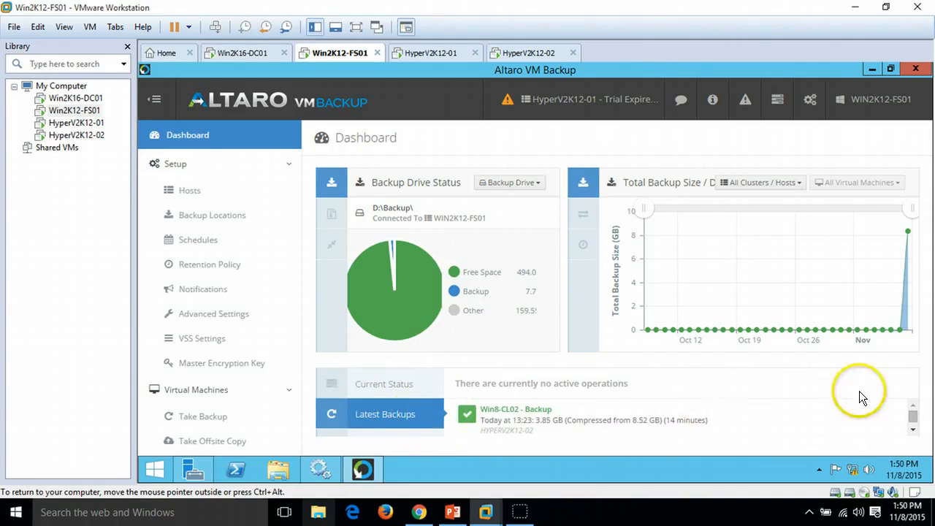
{"action": "left_click", "coordinate": [913, 430]}
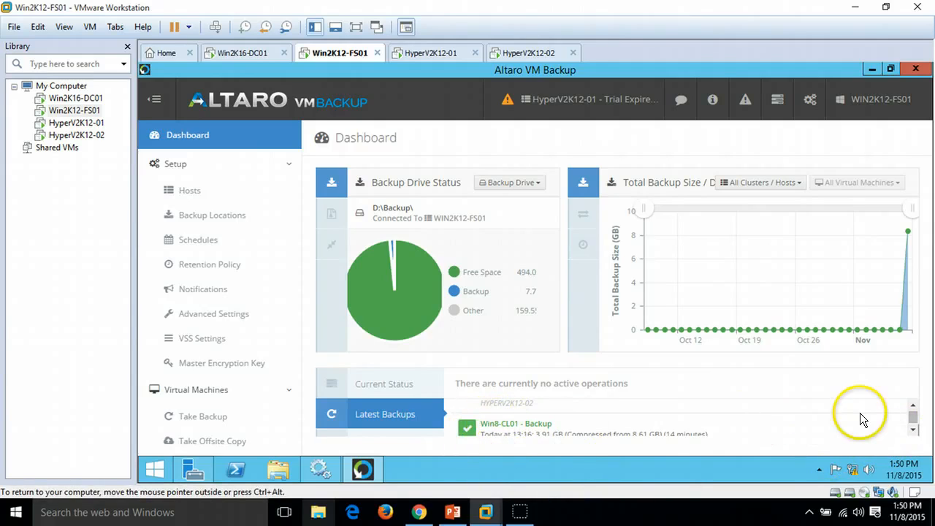
Step: Switch to PowerPoint and show the closing slide 3 of the presentation
{"action": "left_click", "coordinate": [452, 511]}
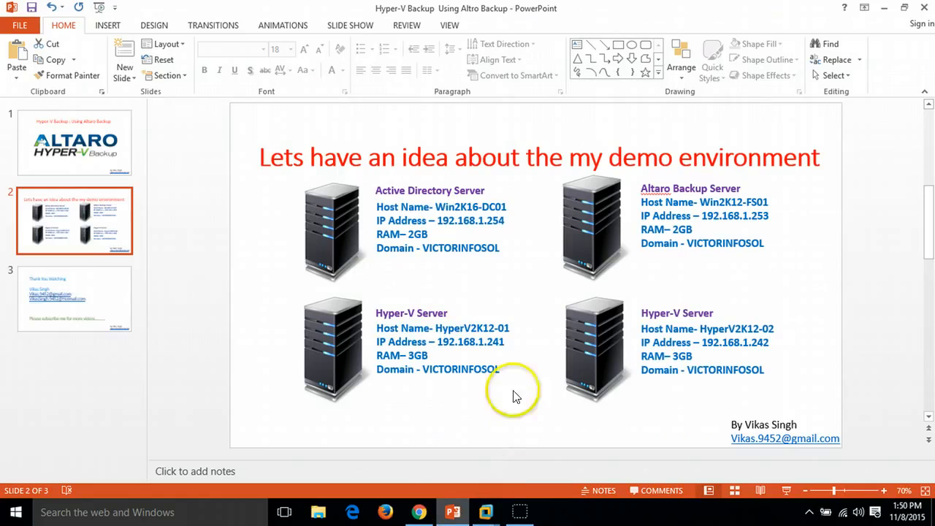
{"action": "left_click", "coordinate": [66, 285]}
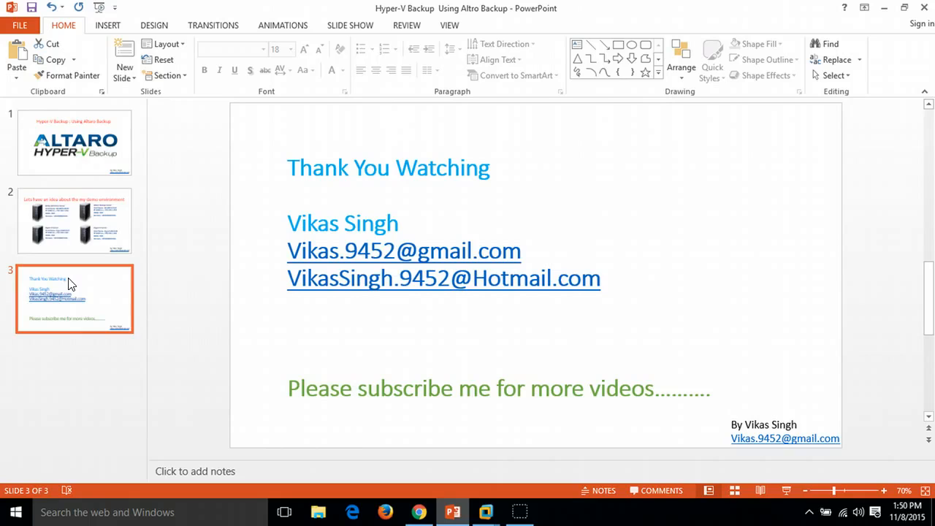